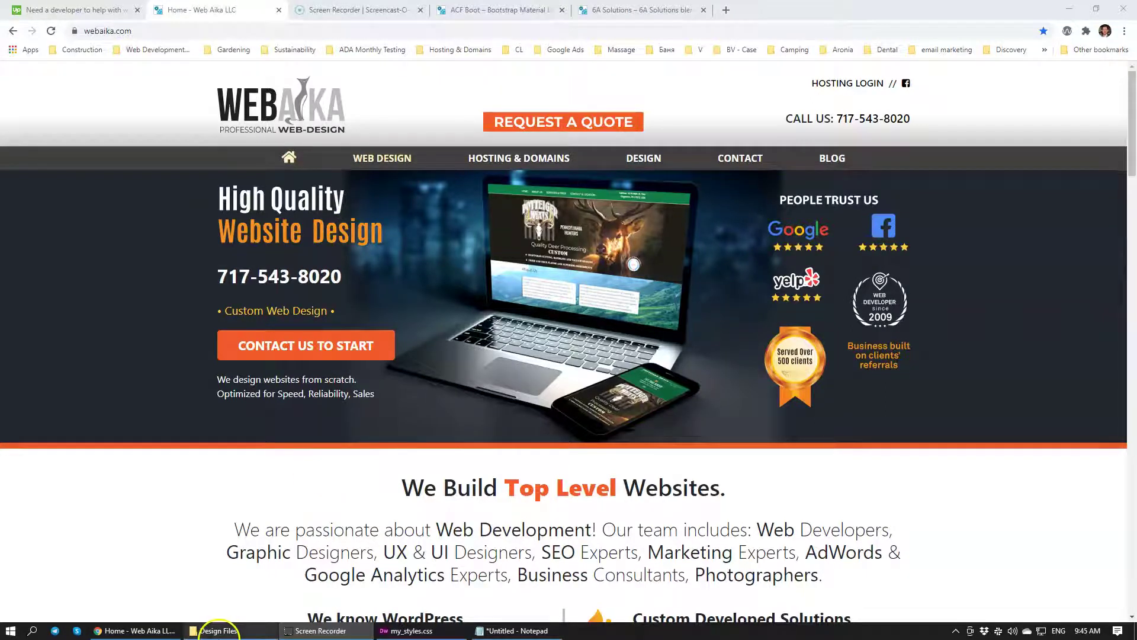
# - Open the Home Page folder in Design Files, showing its 43 mockup, font and image items
pyautogui.click(218, 630)
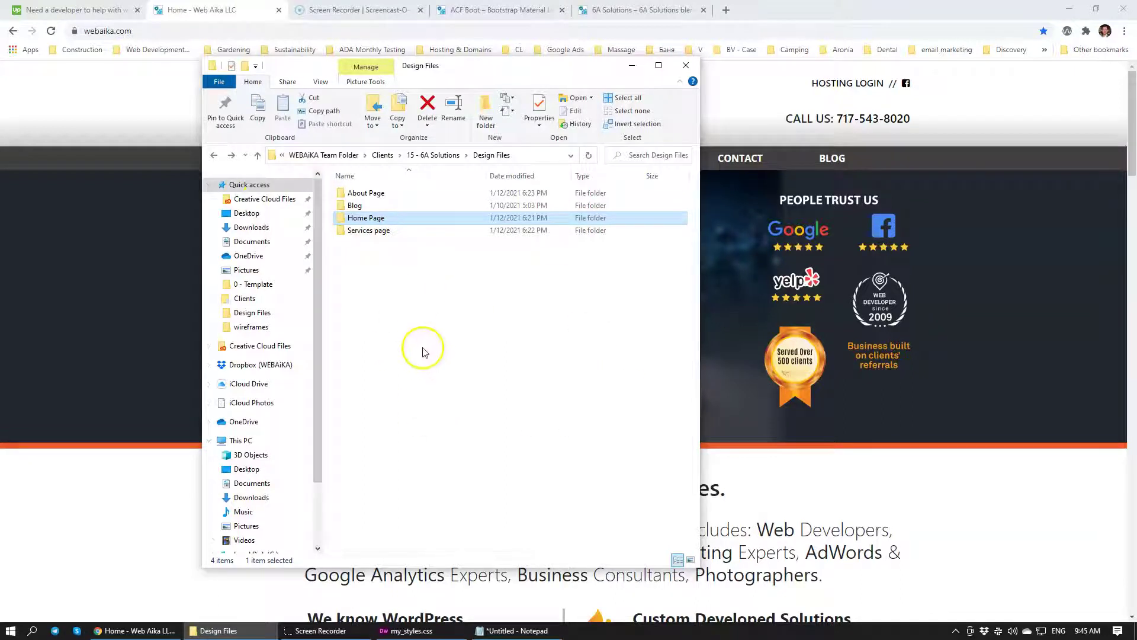
pyautogui.doubleClick(379, 219)
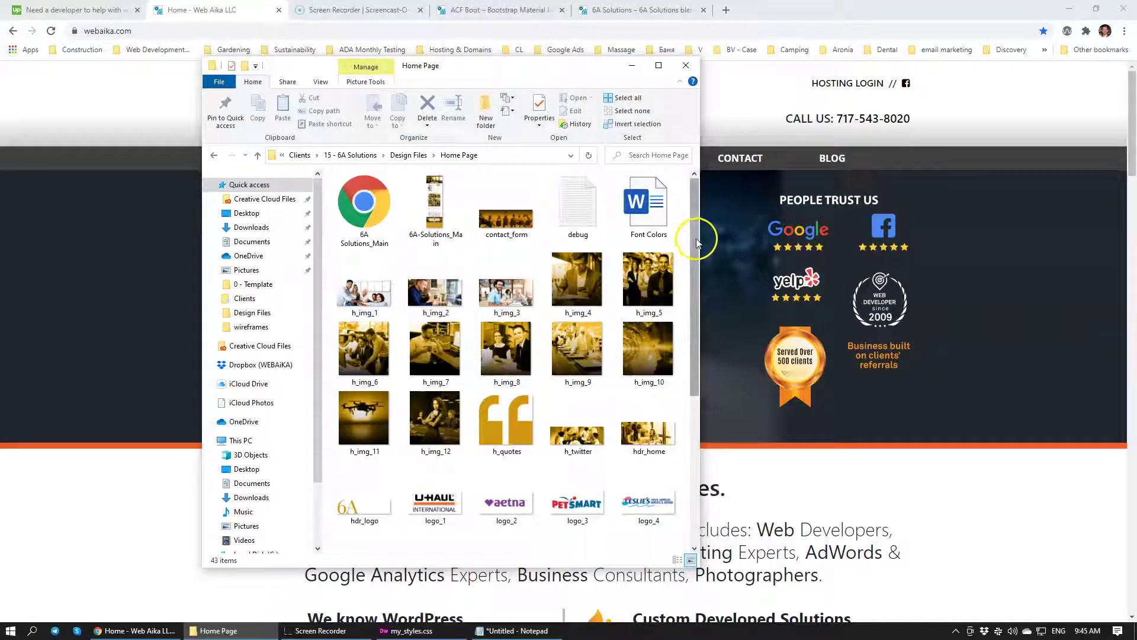
pyautogui.hotkey('alt', 'Left')
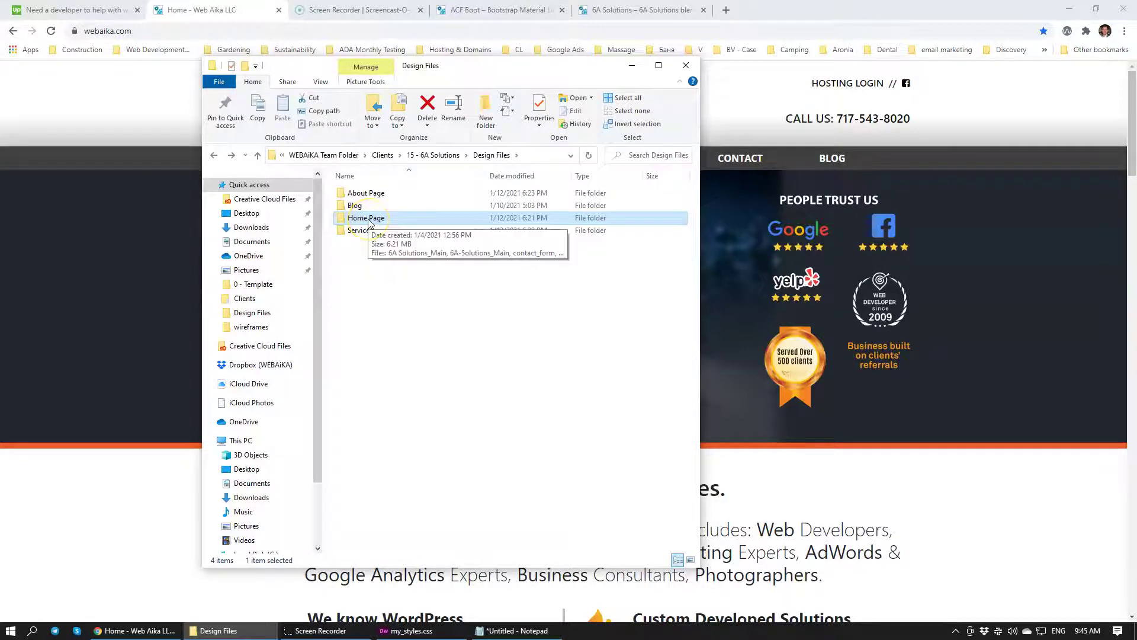
pyautogui.doubleClick(367, 218)
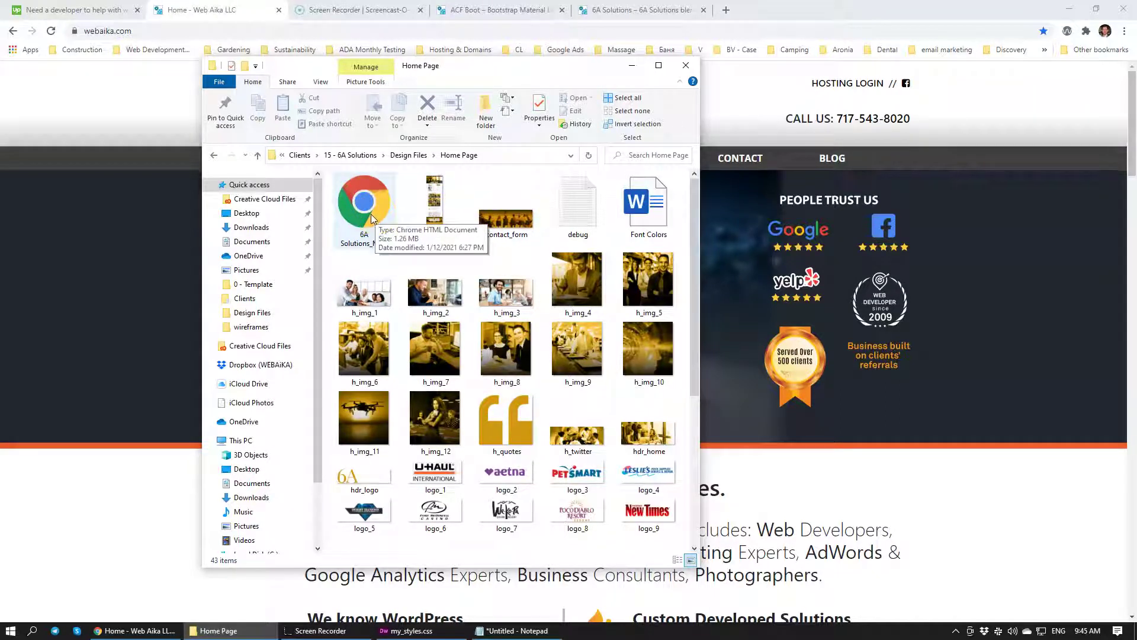
pyautogui.doubleClick(651, 210)
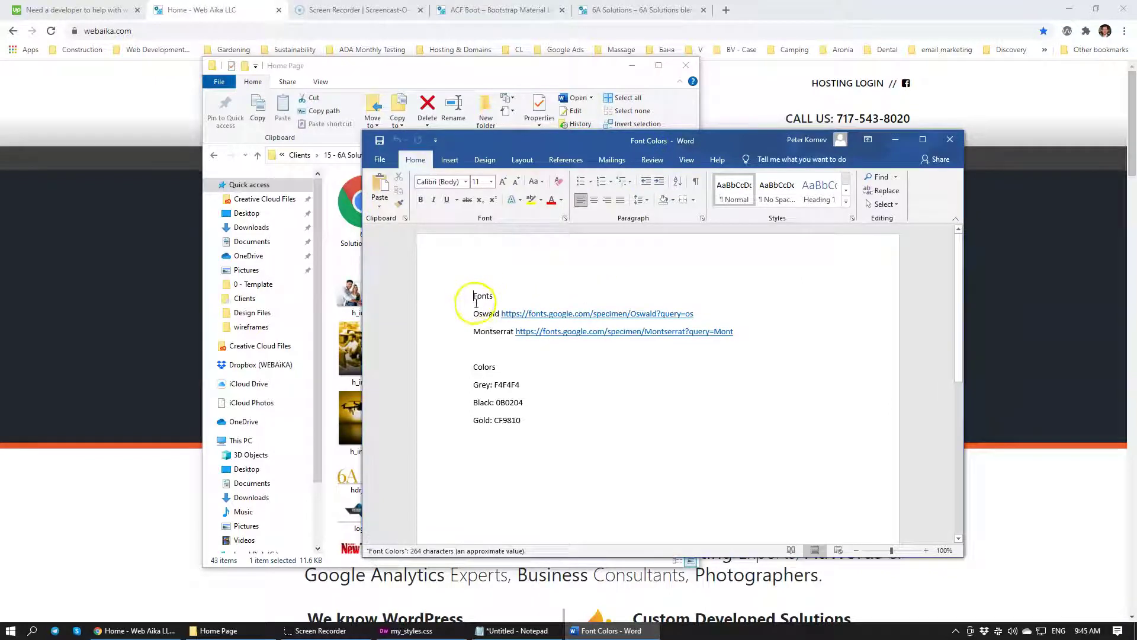
pyautogui.moveTo(477, 302); pyautogui.dragTo(533, 346)
pyautogui.click(709, 378)
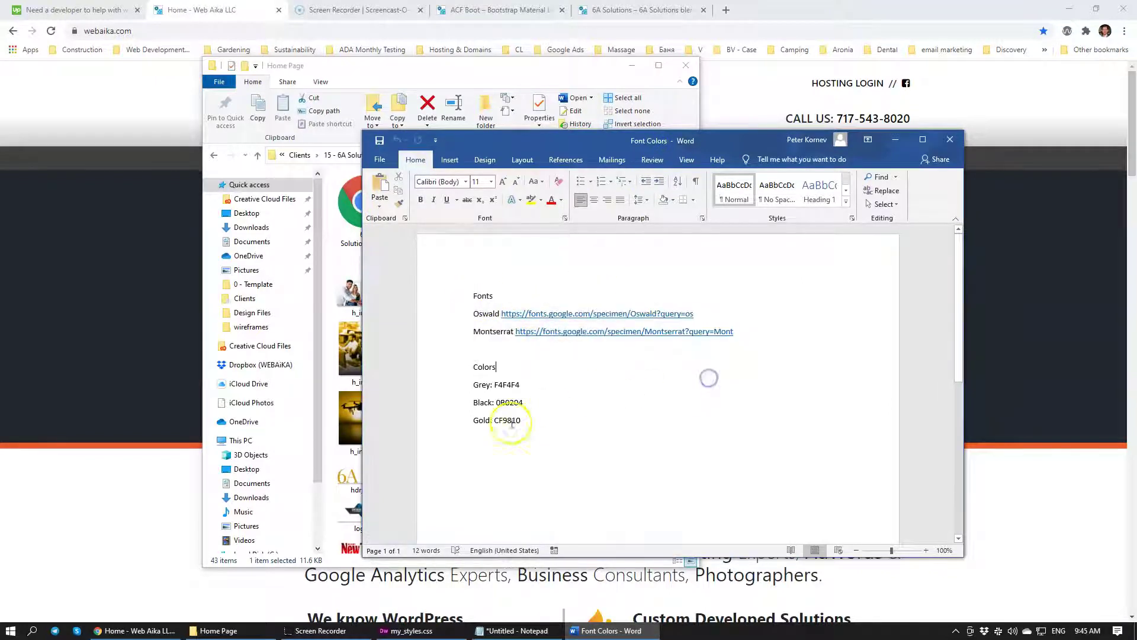
pyautogui.moveTo(512, 423); pyautogui.dragTo(472, 368)
pyautogui.click(549, 409)
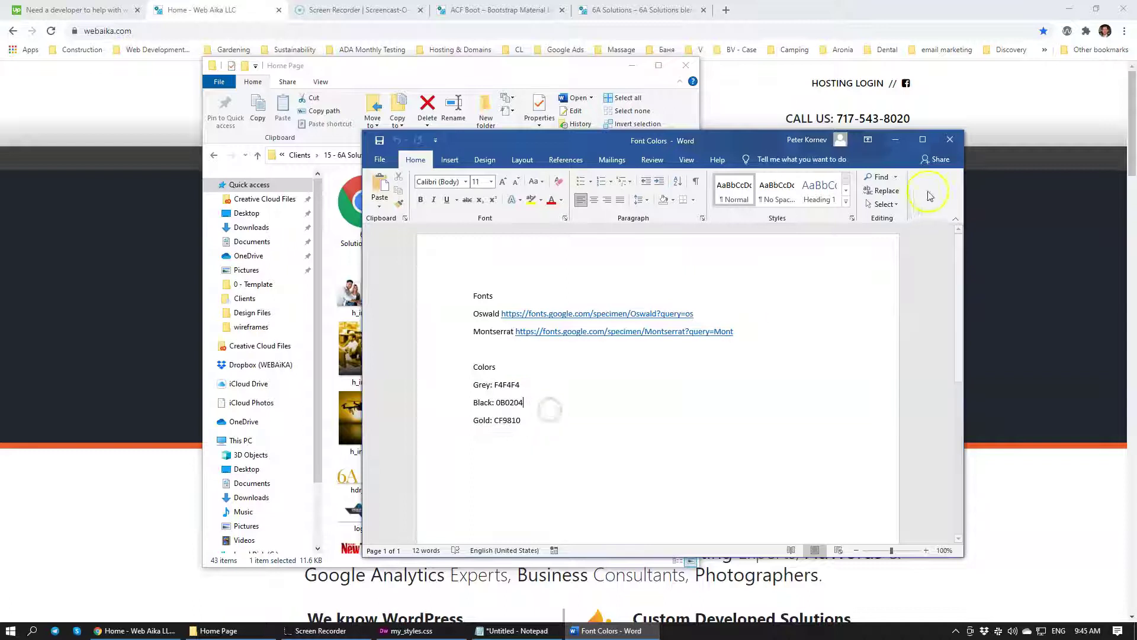
pyautogui.click(947, 141)
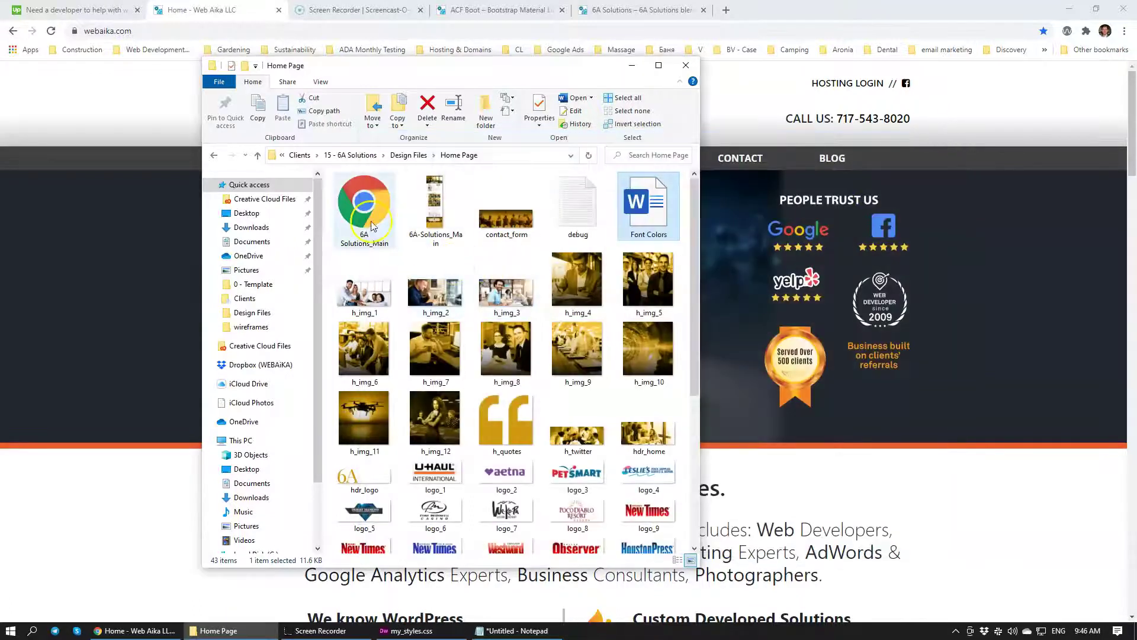
# - Open the 6A Solutions_Main PDF mockup and review its hero, Latest News and Twitter Feed sections
pyautogui.doubleClick(359, 204)
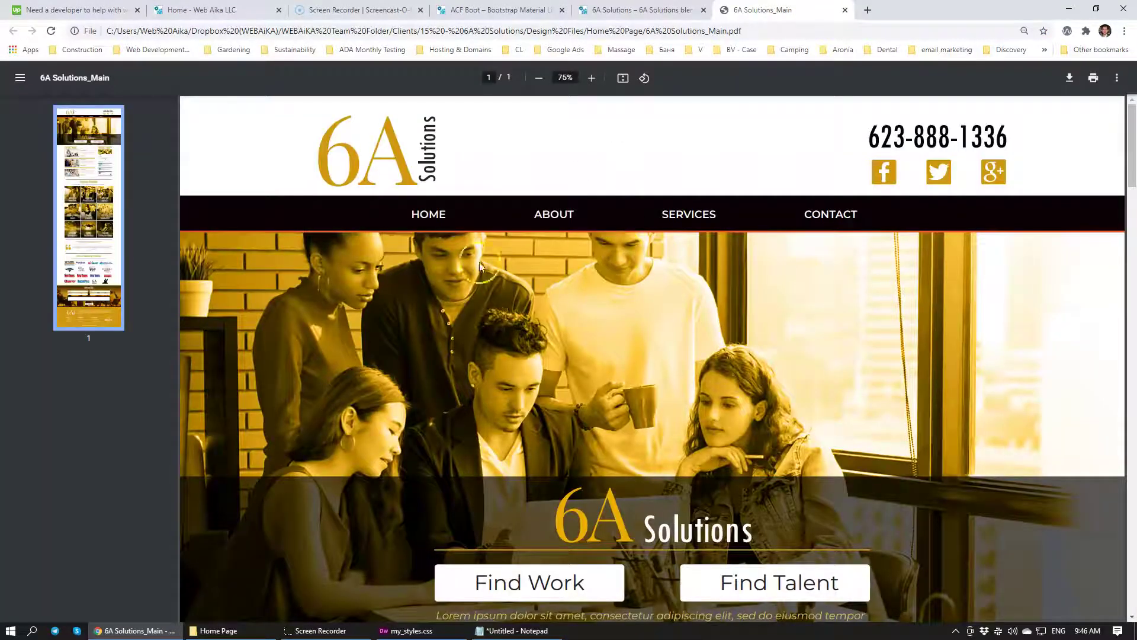
pyautogui.keyDown('ctrl'); pyautogui.scroll(-1, 509, 266); pyautogui.keyUp('ctrl')
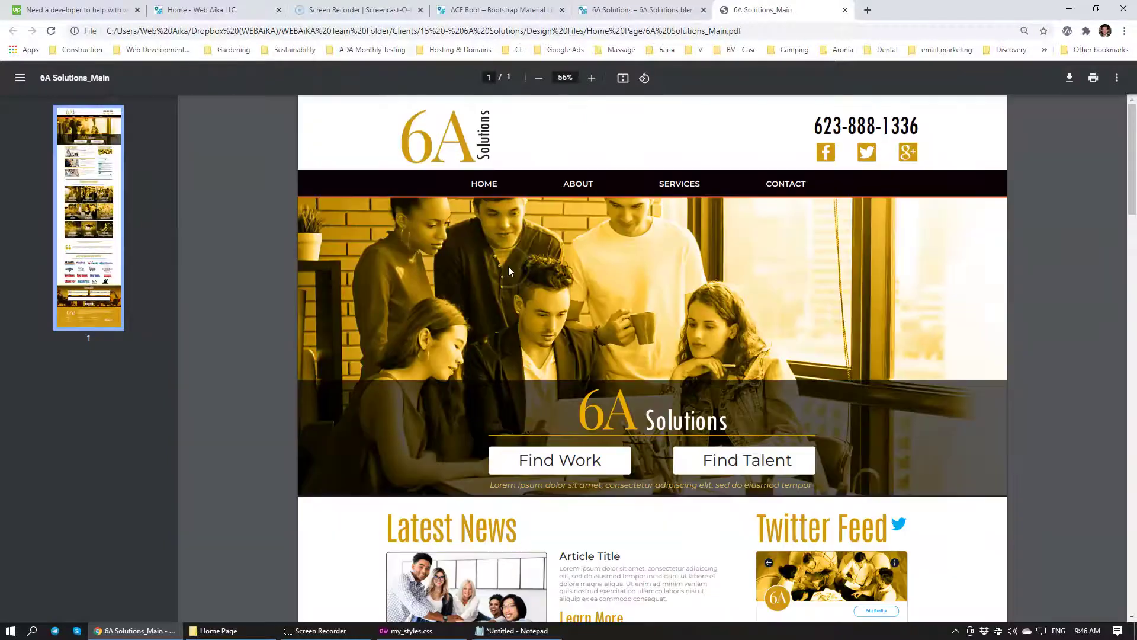
pyautogui.scroll(-3, 584, 286)
pyautogui.scroll(-10, 584, 286)
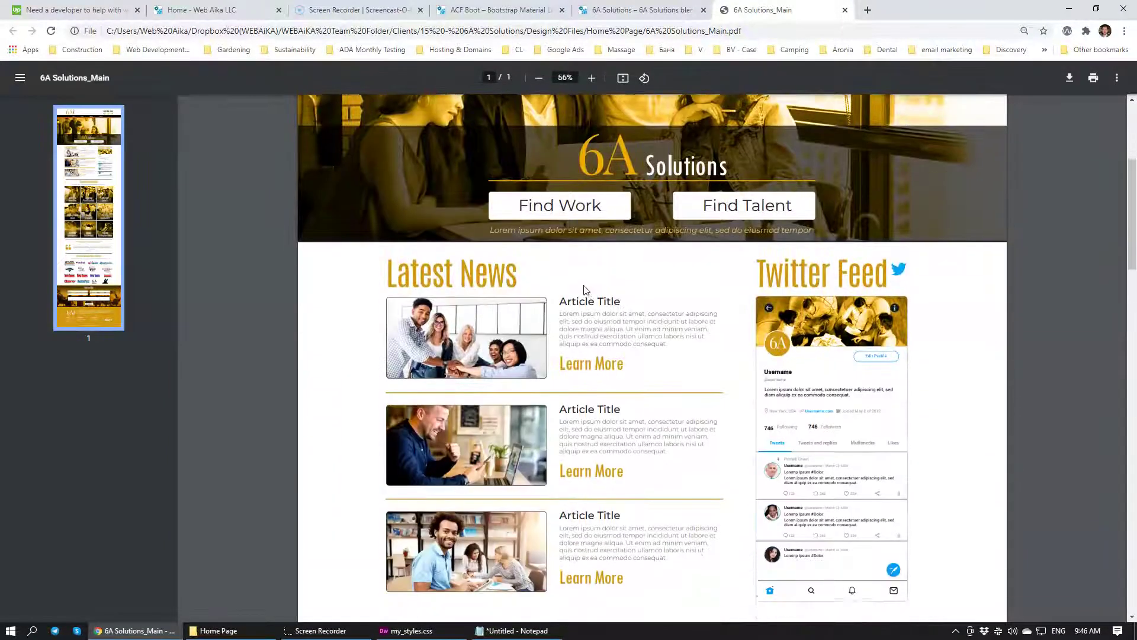
pyautogui.scroll(-4, 586, 308)
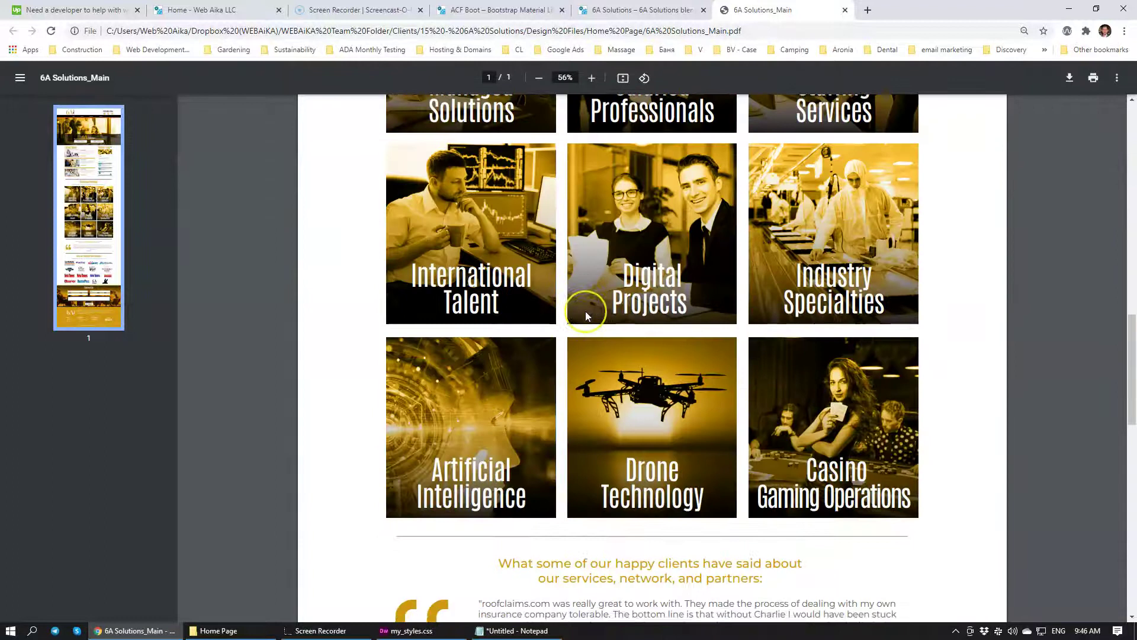
pyautogui.scroll(15, 586, 311)
pyautogui.scroll(2, 586, 315)
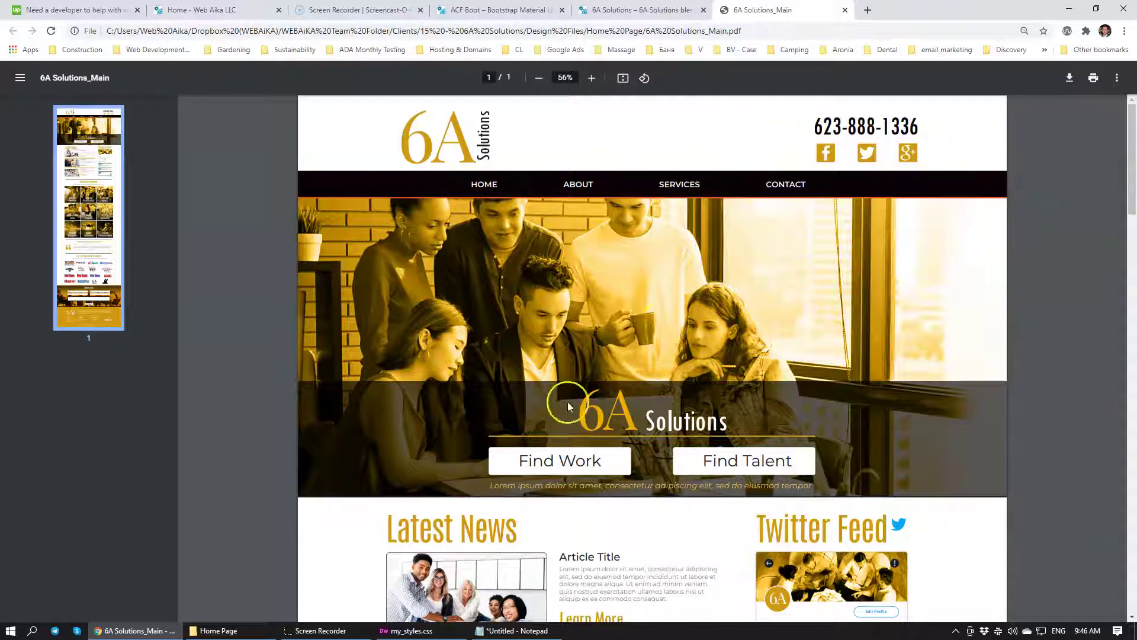
pyautogui.scroll(-12, 632, 295)
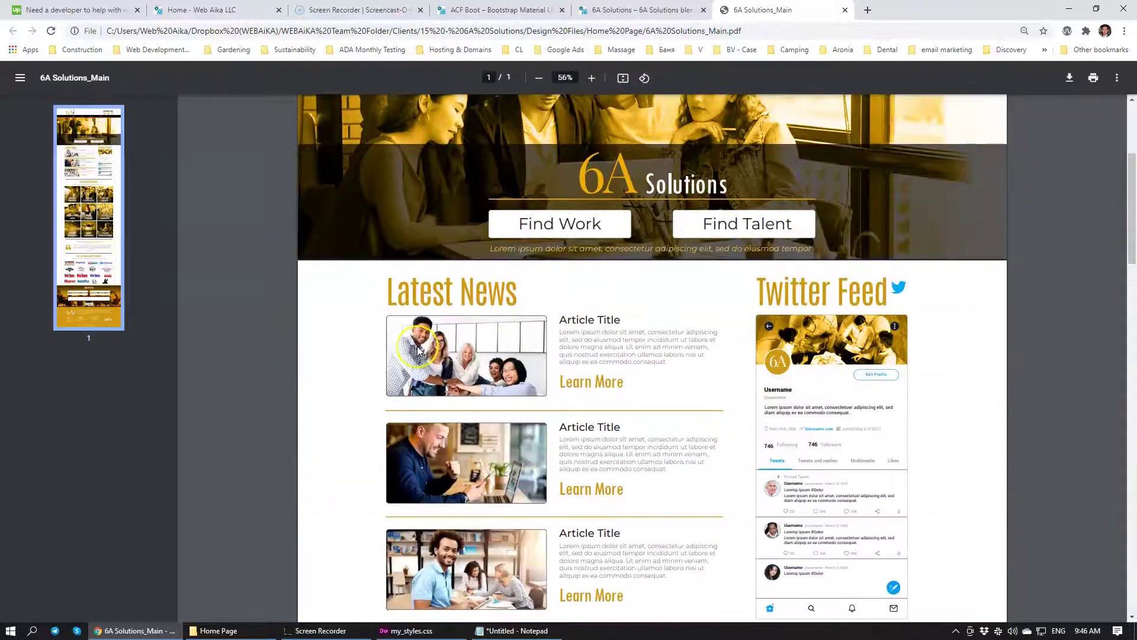
pyautogui.scroll(-9, 416, 314)
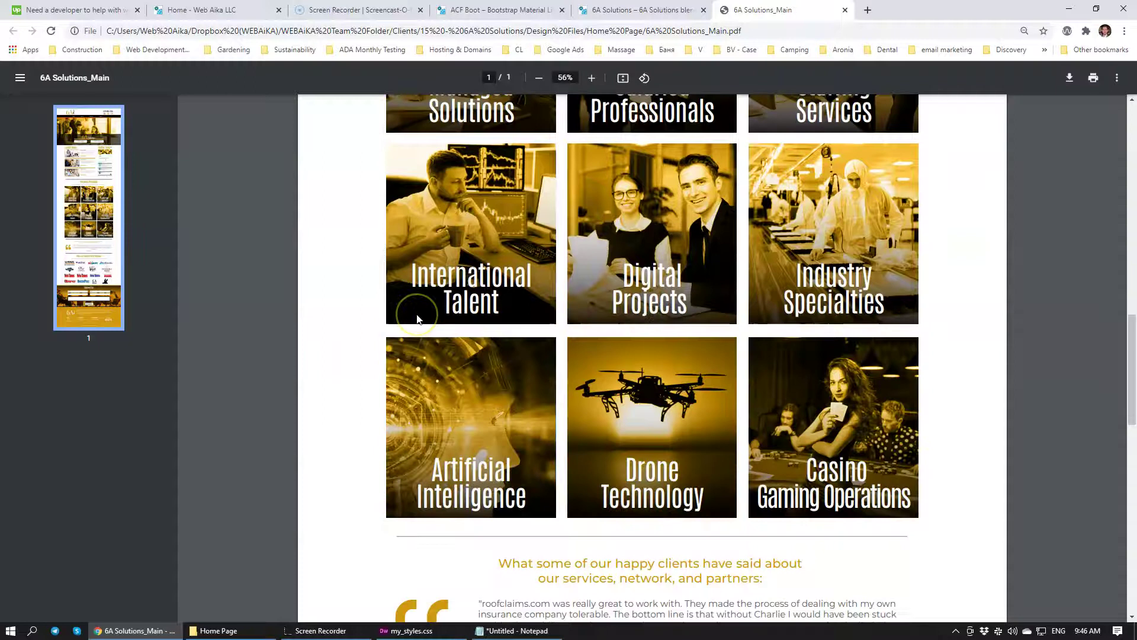
pyautogui.scroll(2, 942, 272)
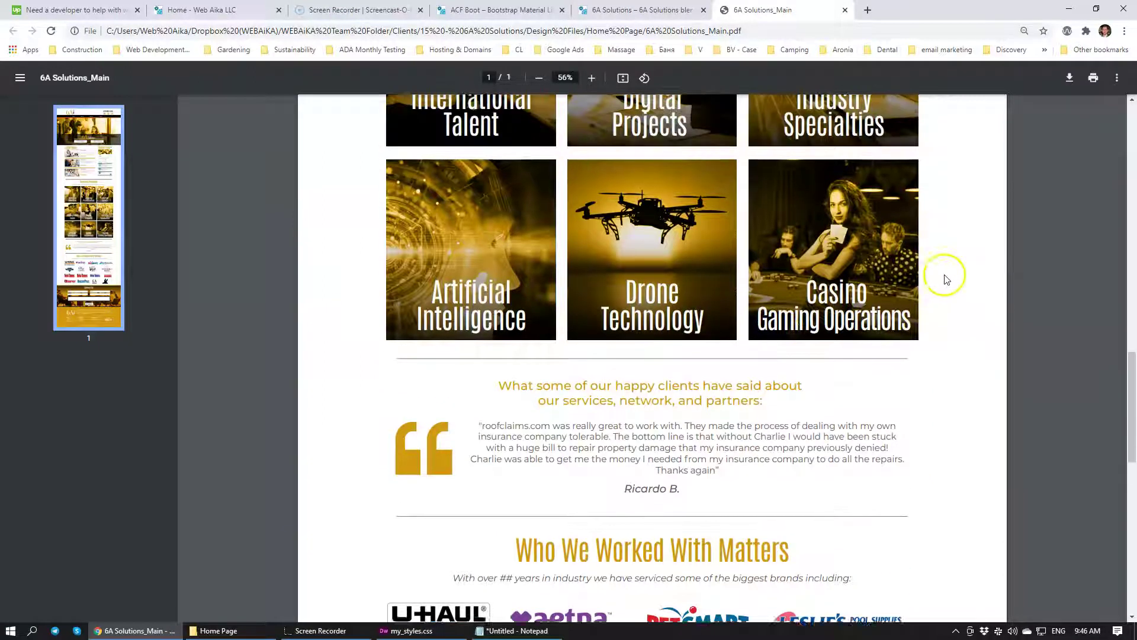
pyautogui.scroll(-3, 305, 541)
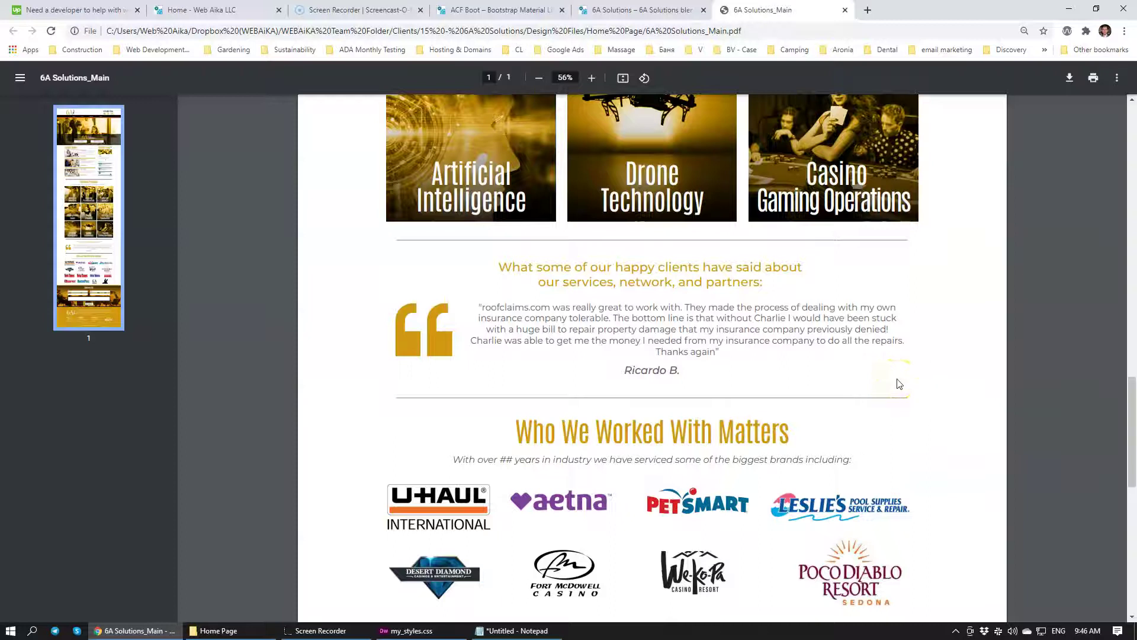
pyautogui.scroll(-7, 898, 385)
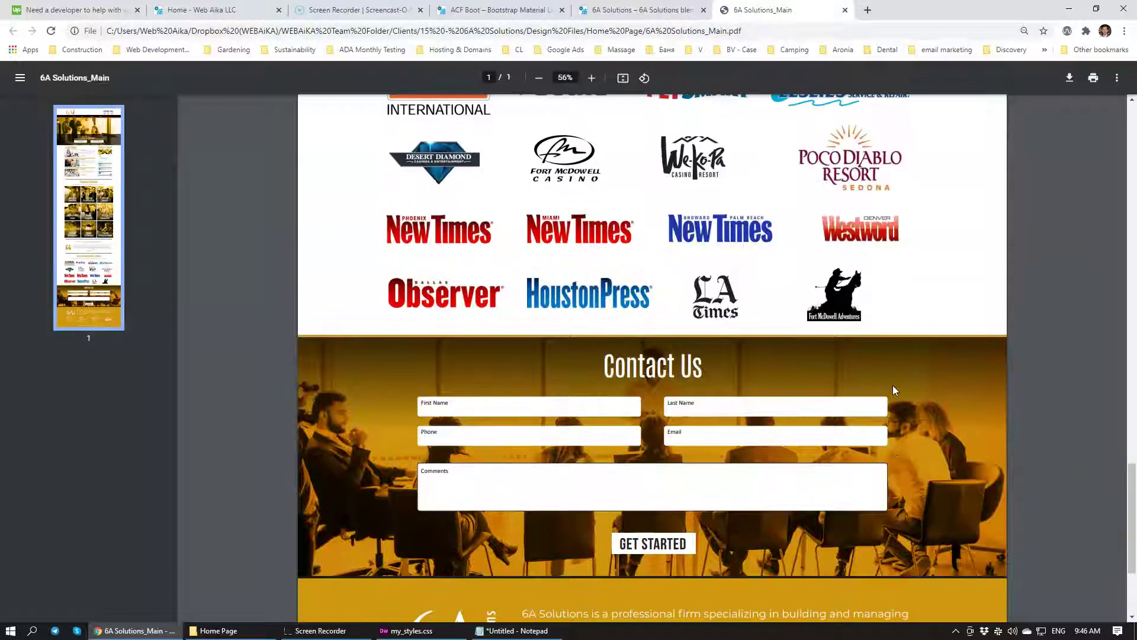
pyautogui.scroll(-3, 894, 386)
pyautogui.scroll(3, 893, 386)
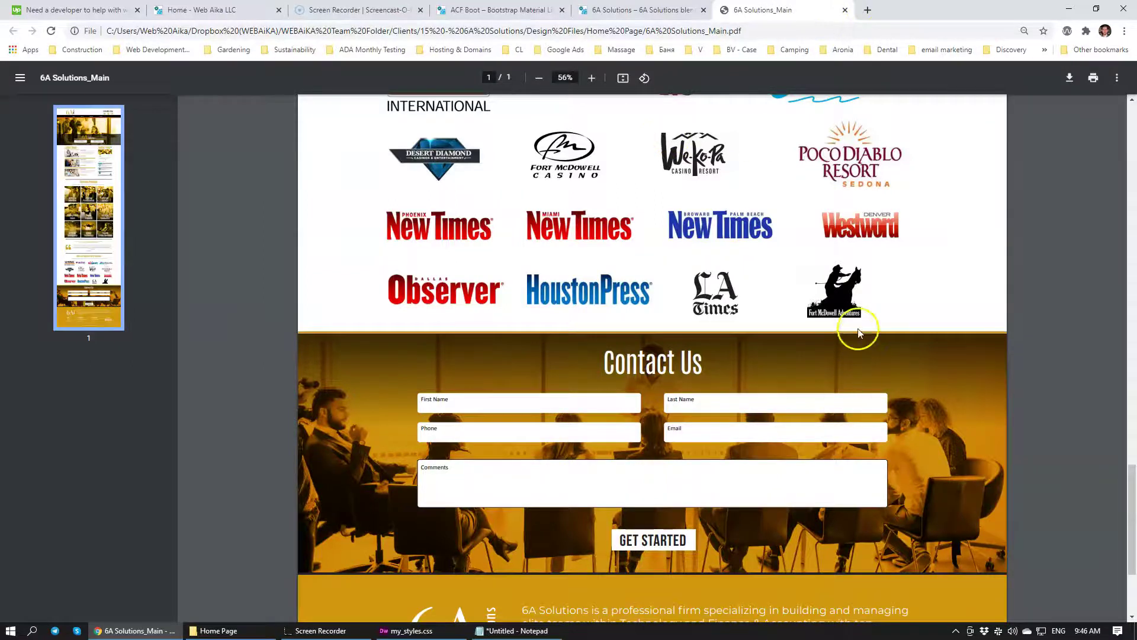
pyautogui.scroll(20, 859, 332)
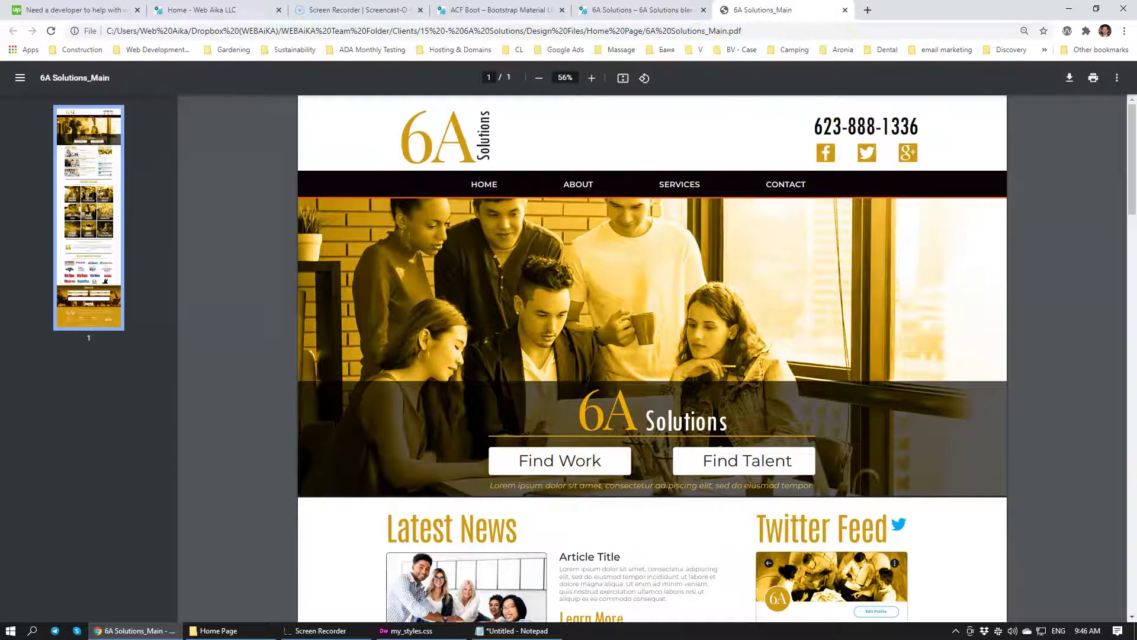
# - Close the design PDF and the Screencast-O-Matic Screen Recorder tab, leaving the ACF Boot homepage
pyautogui.click(844, 10)
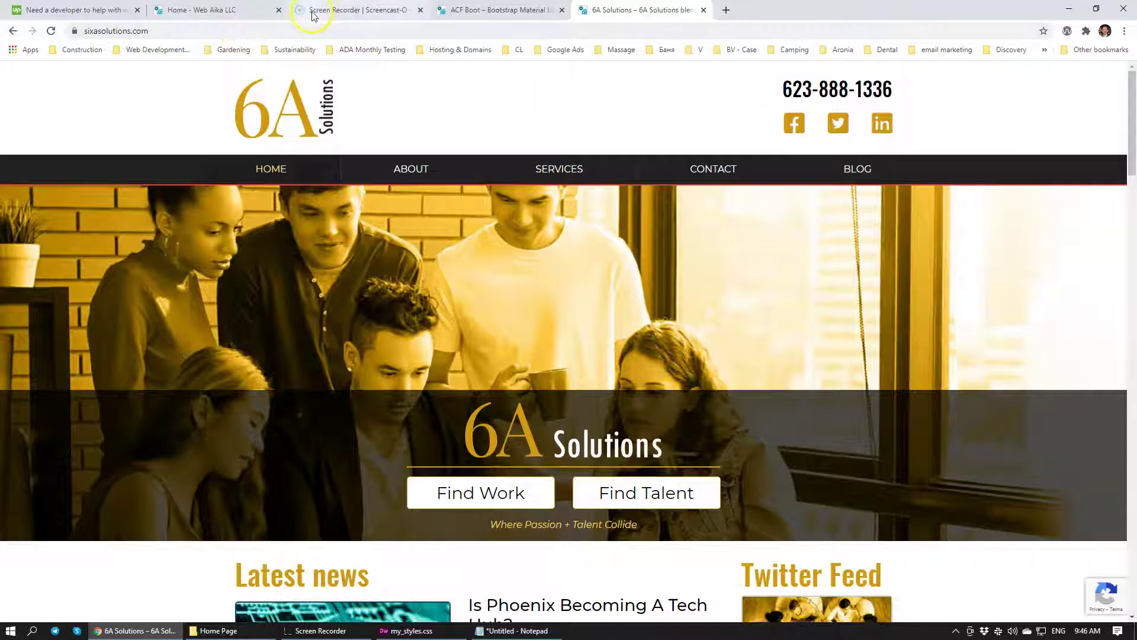
pyautogui.click(202, 10)
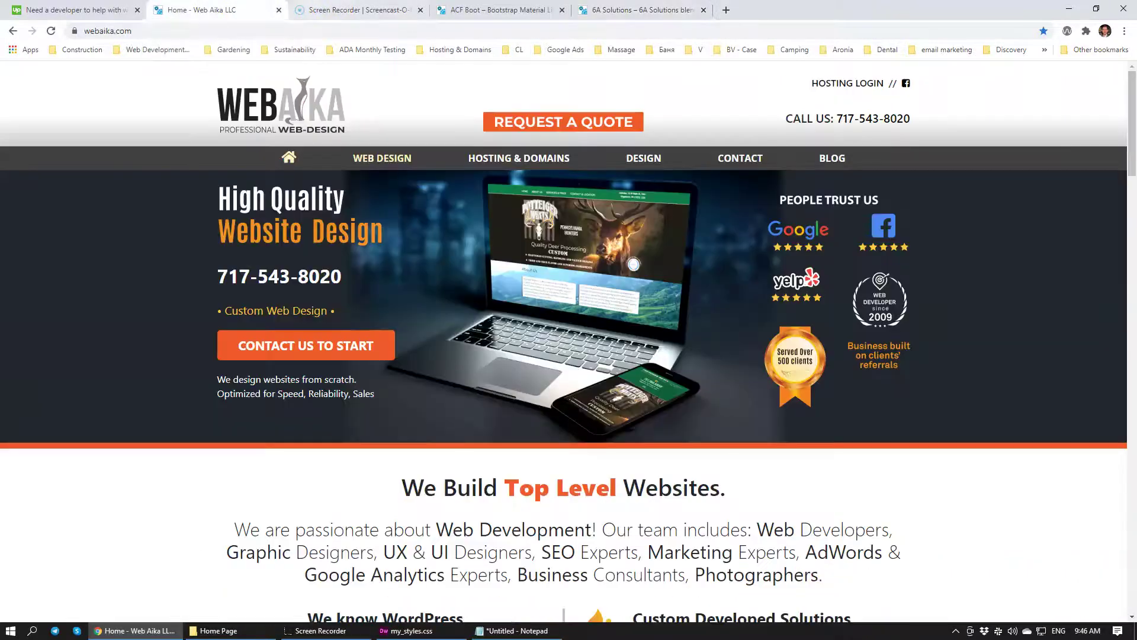
pyautogui.hotkey('ctrl', 'Tab')
pyautogui.hotkey('ctrl', 'Tab')
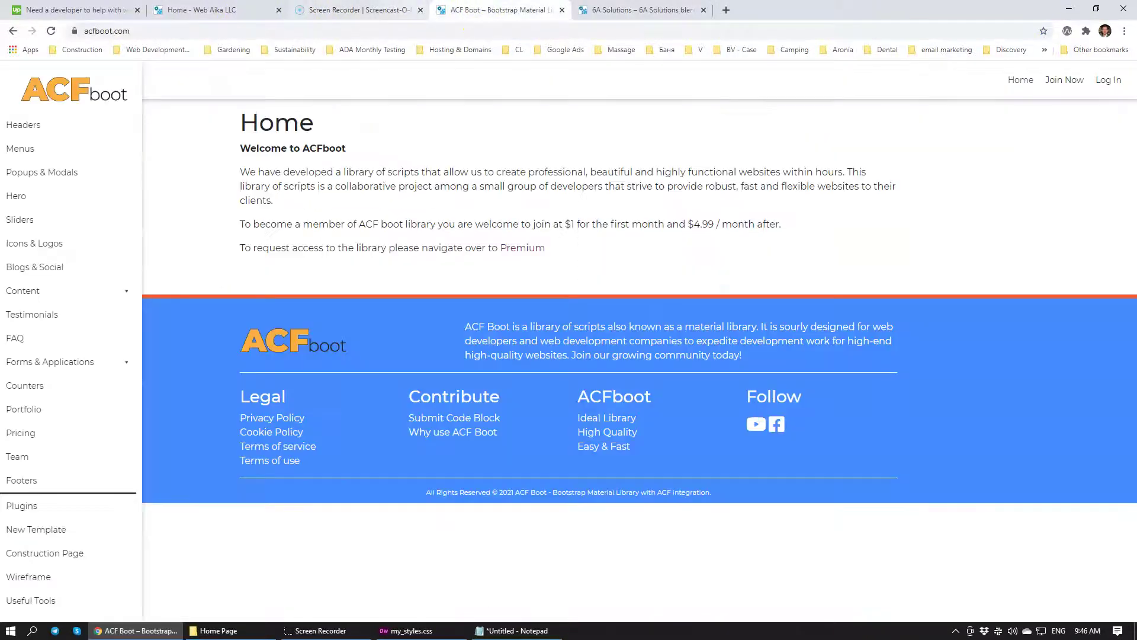
pyautogui.click(420, 10)
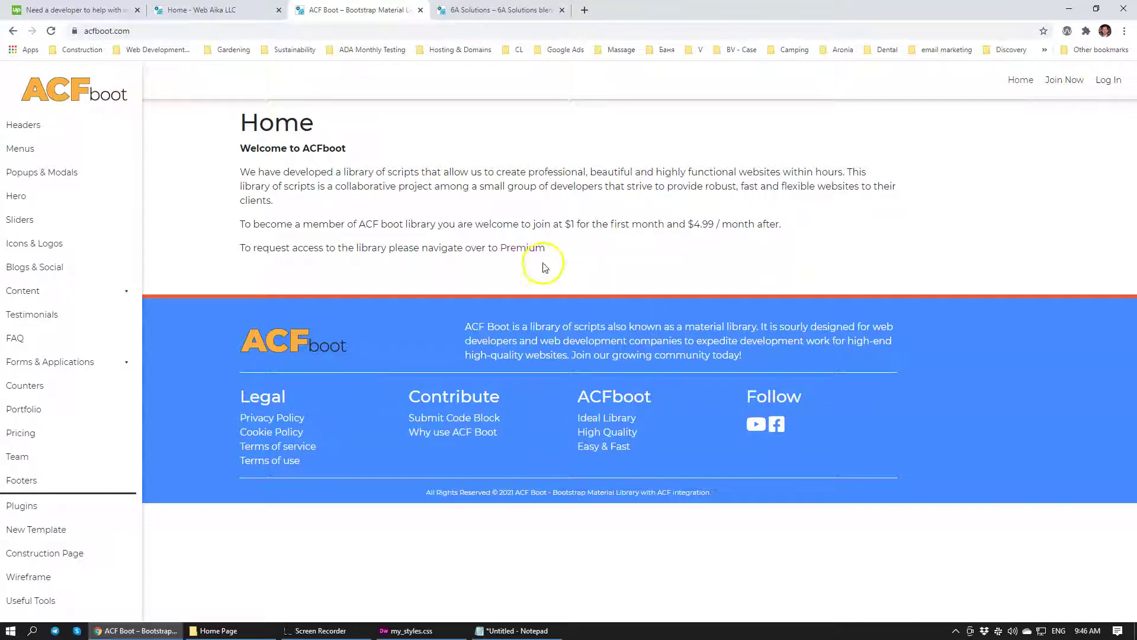
pyautogui.click(10, 630)
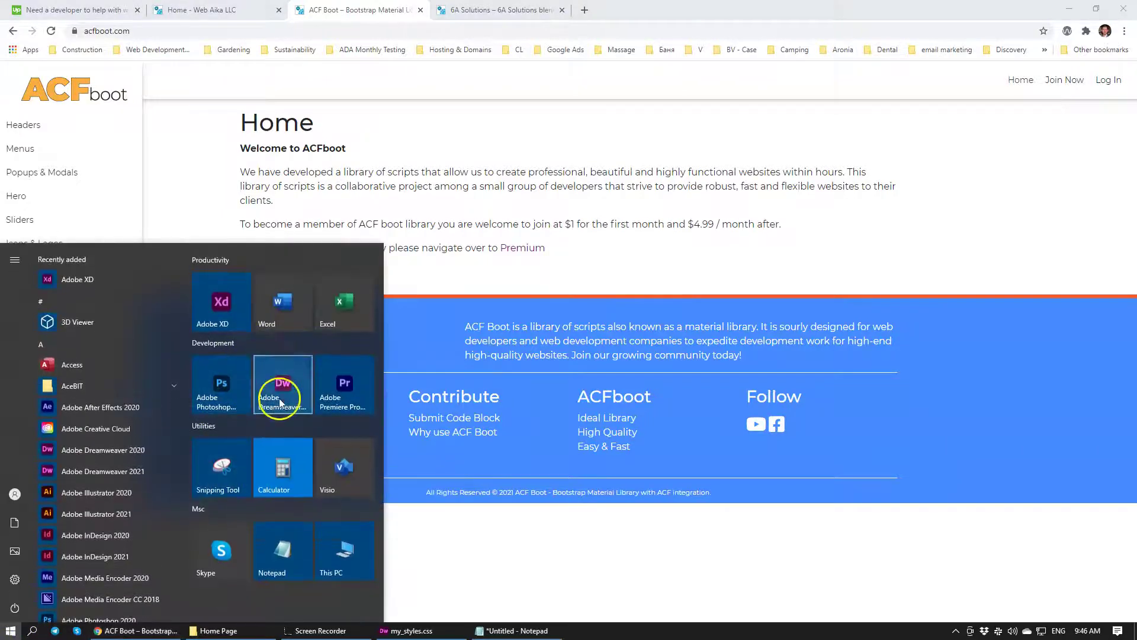
# - Start a blank Word document and paste in the developer username and password
pyautogui.click(283, 322)
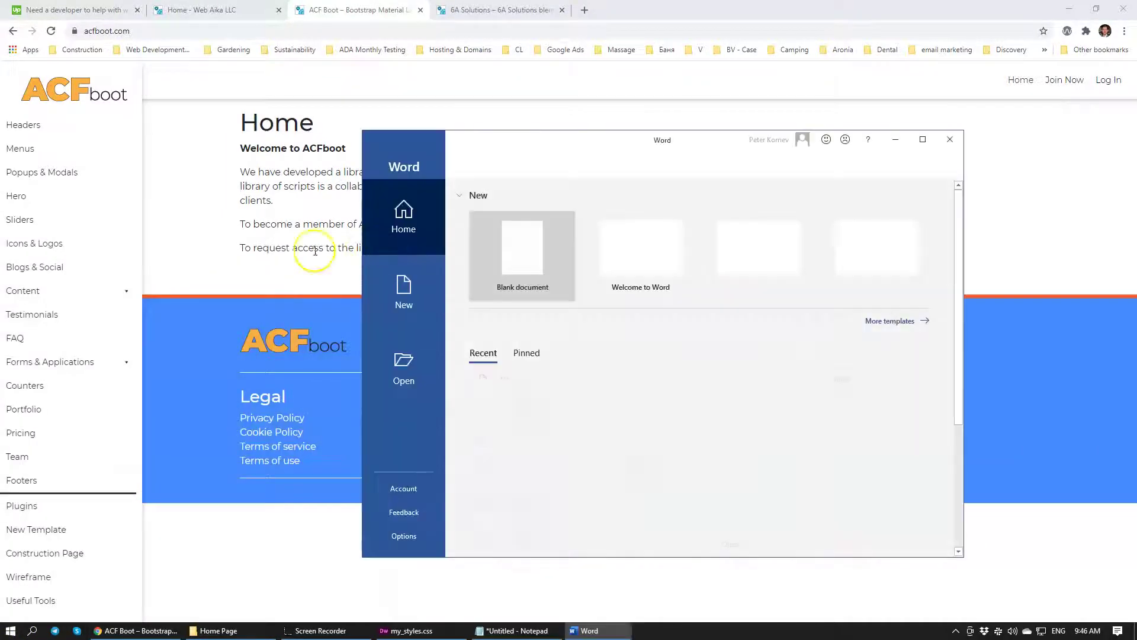
pyautogui.click(527, 249)
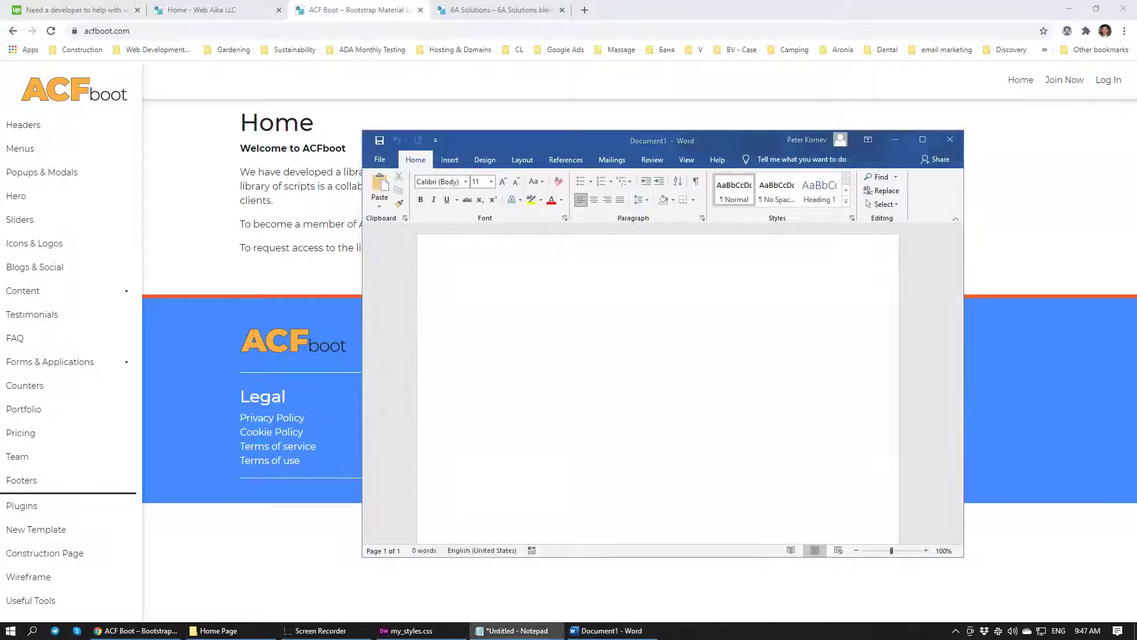
pyautogui.click(514, 308)
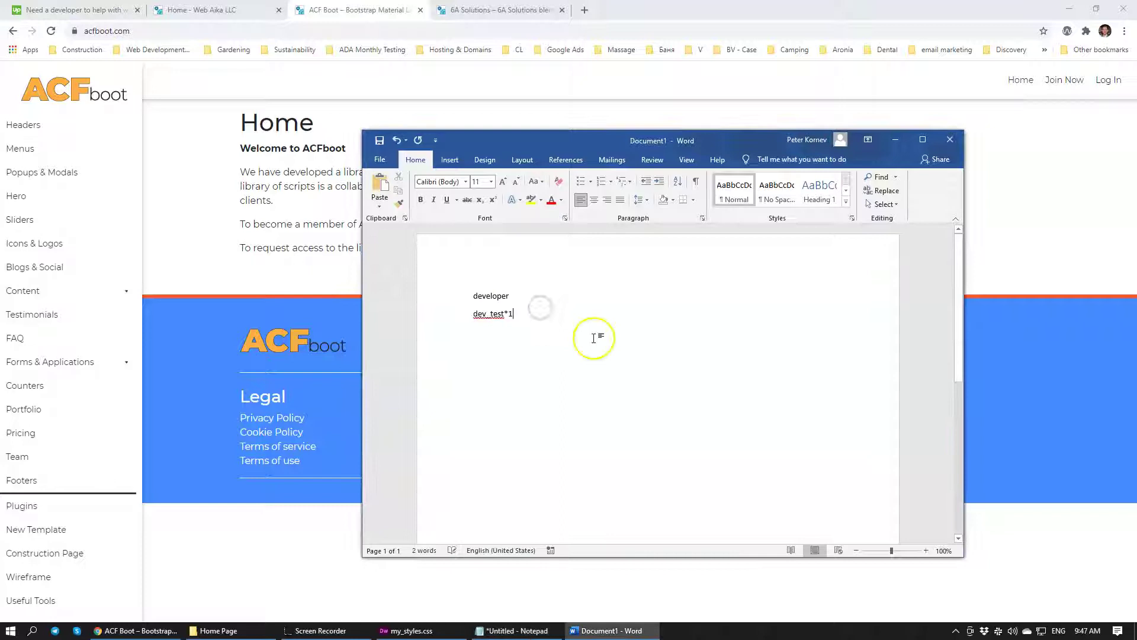
# - Enlarge both login lines to 24 pt, then bring the ACF Boot homepage back to the front
pyautogui.moveTo(533, 323); pyautogui.dragTo(462, 299)
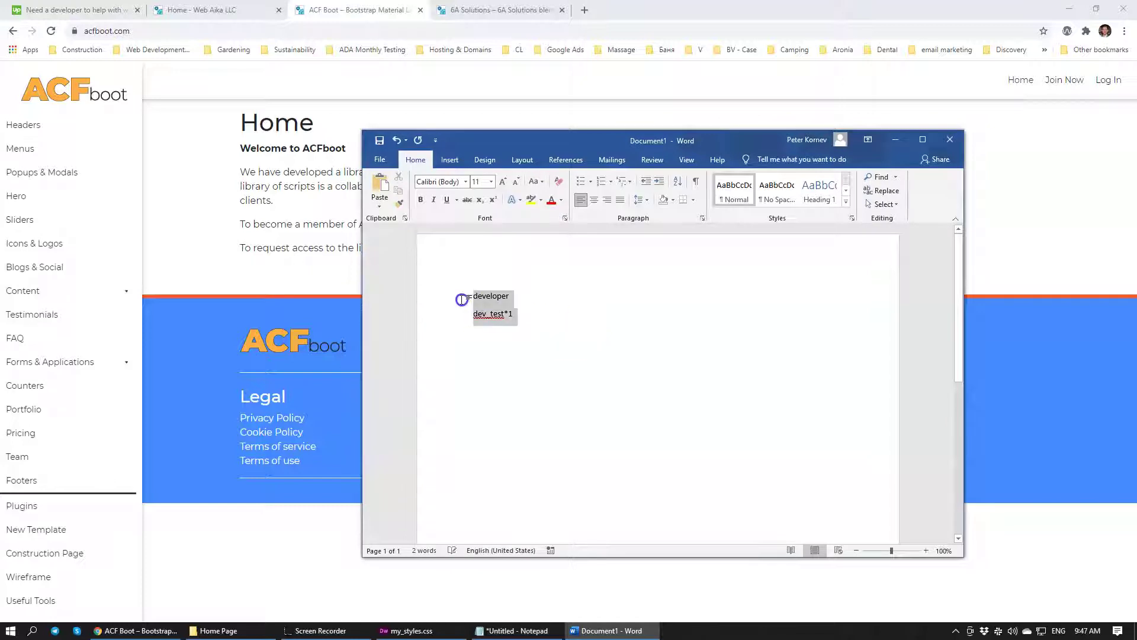
pyautogui.click(502, 182)
pyautogui.click(503, 182)
pyautogui.click(503, 182)
pyautogui.click(503, 183)
pyautogui.click(502, 182)
pyautogui.click(502, 182)
pyautogui.click(502, 182)
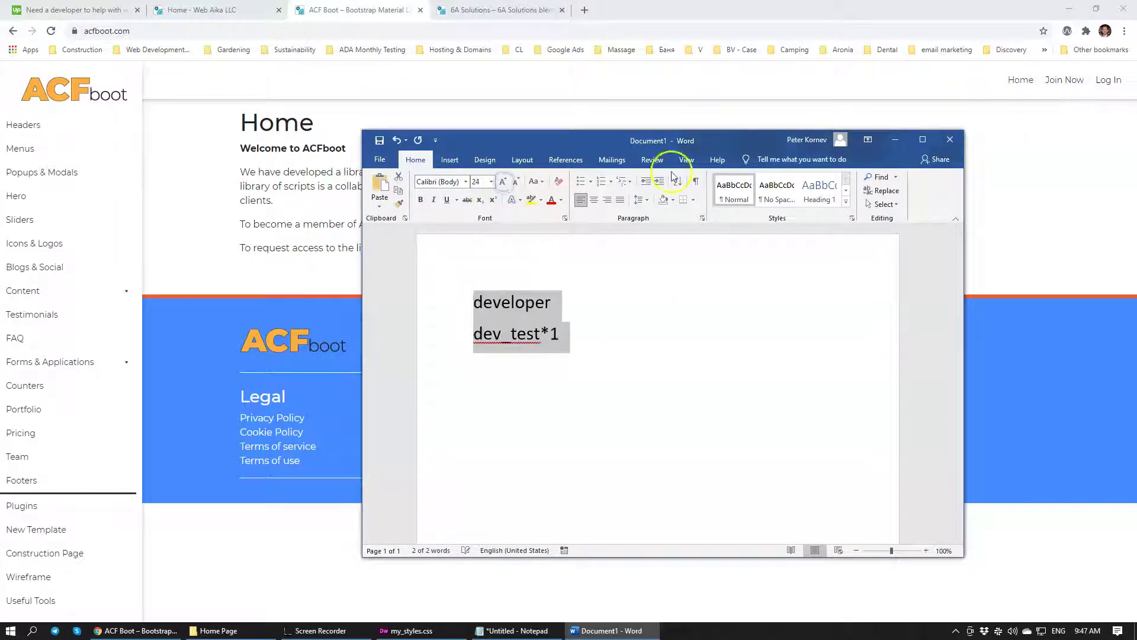
pyautogui.click(1026, 206)
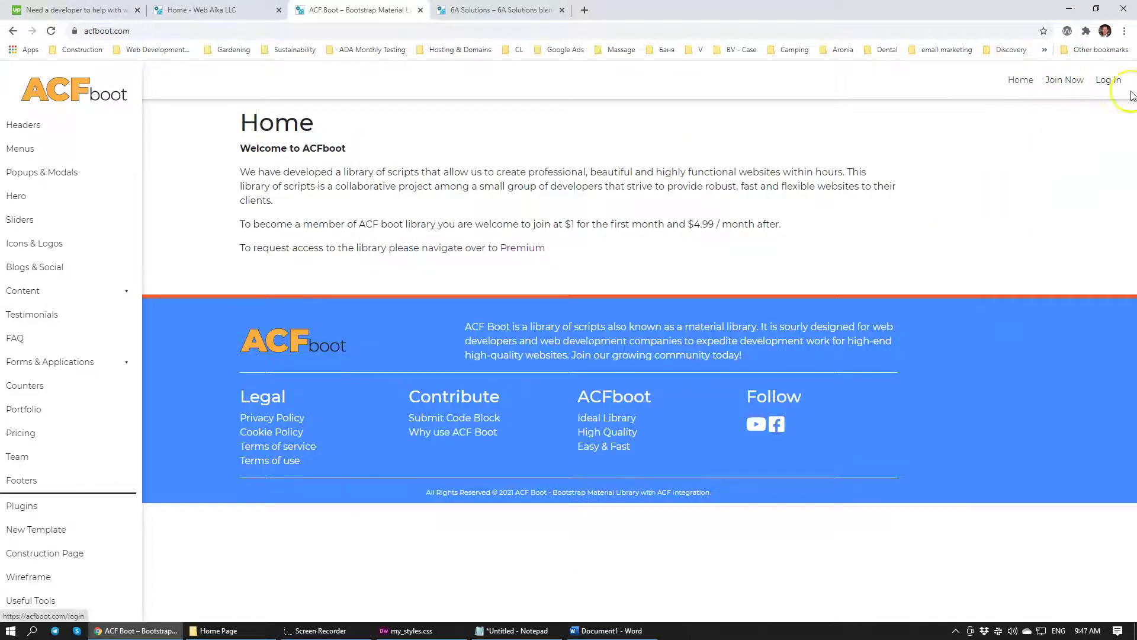
# - On the ACF Boot login page, fill the username field with the username copied from Word
pyautogui.click(1108, 83)
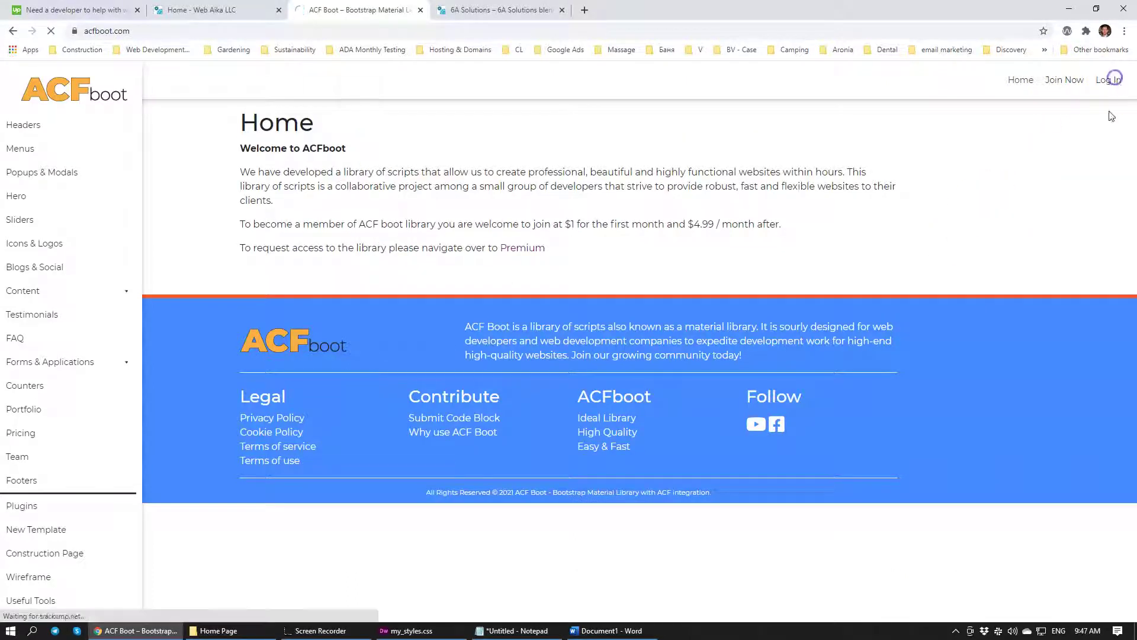
pyautogui.click(271, 189)
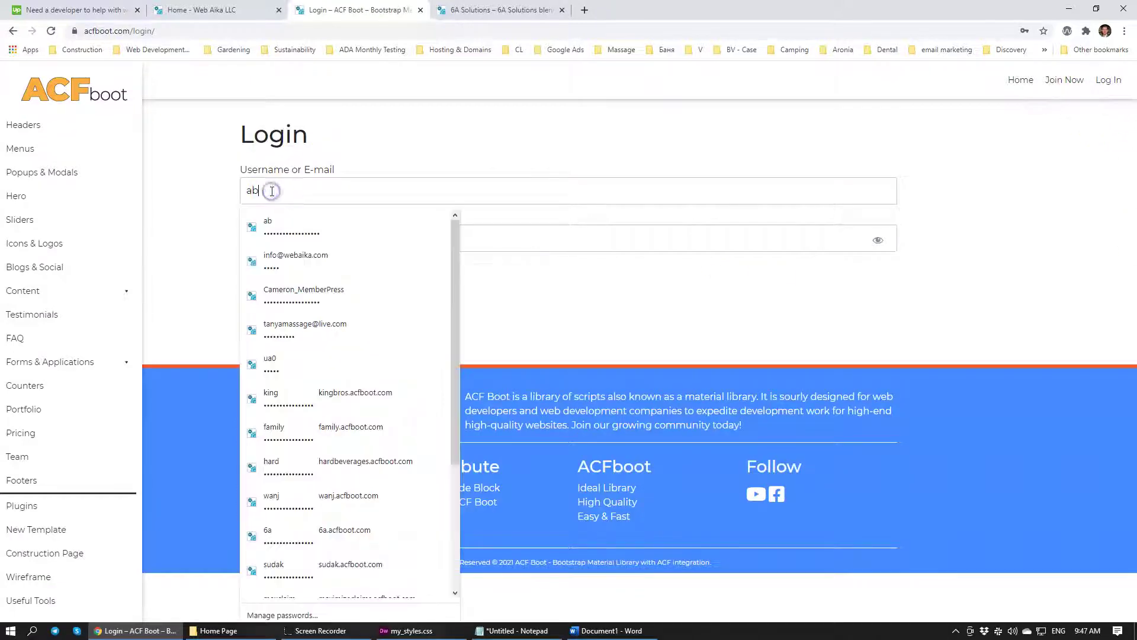
pyautogui.click(608, 631)
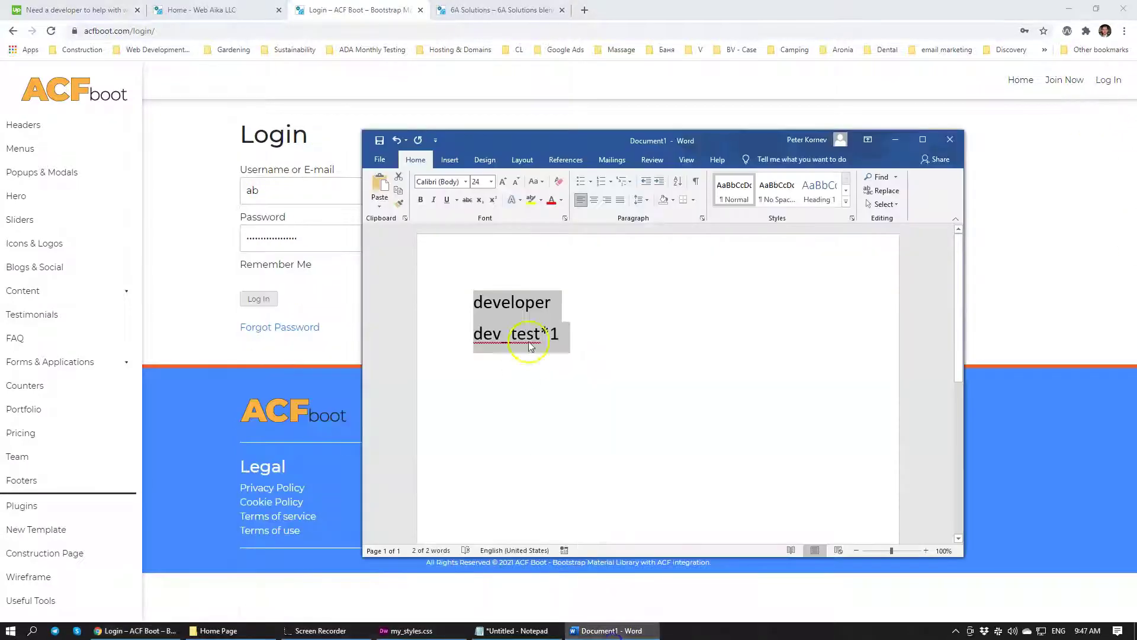
pyautogui.doubleClick(526, 305)
pyautogui.hotkey('ctrl', 'c')
pyautogui.click(297, 192)
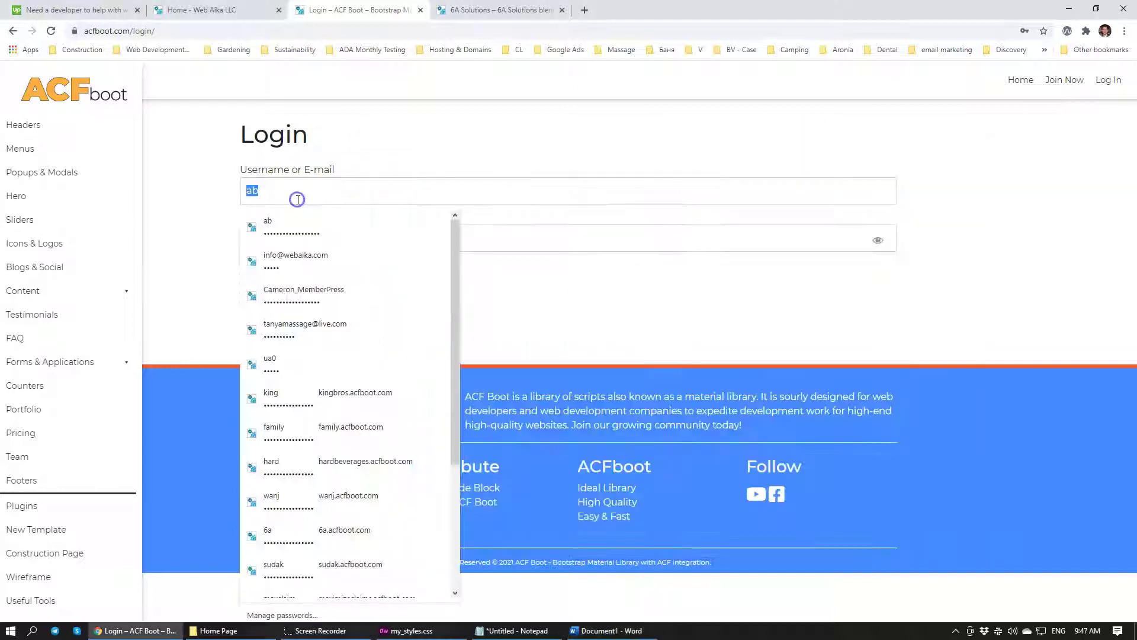
pyautogui.hotkey('ctrl', 'a')
pyautogui.hotkey('ctrl', 'v')
# - Paste the password from Word into the password field, log in, and save the password in Chrome
pyautogui.click(589, 630)
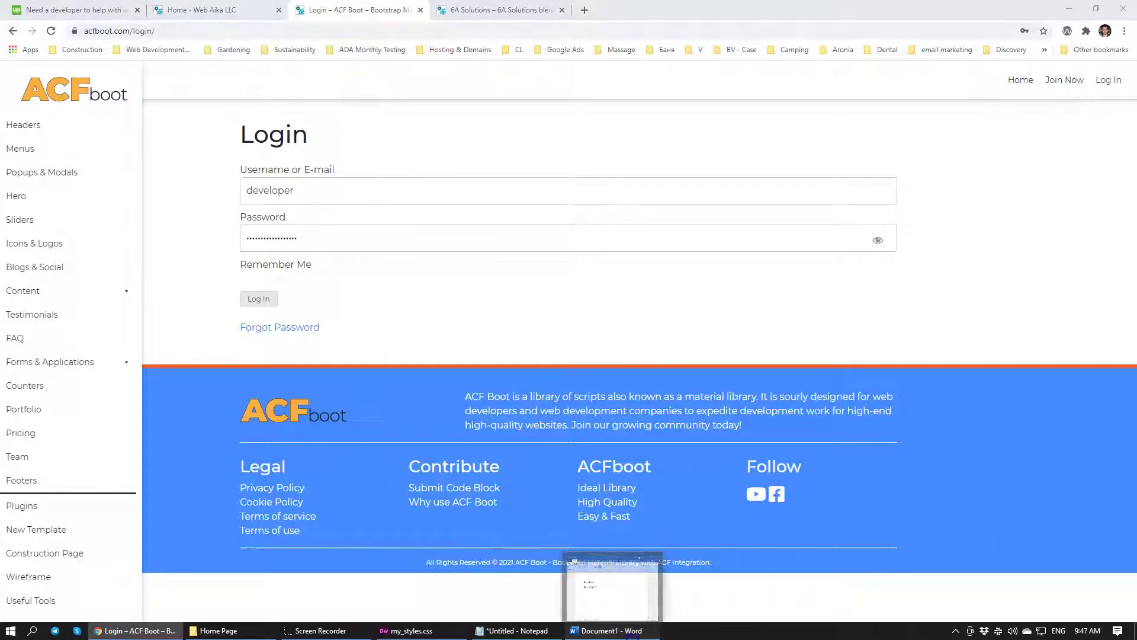
pyautogui.doubleClick(531, 348)
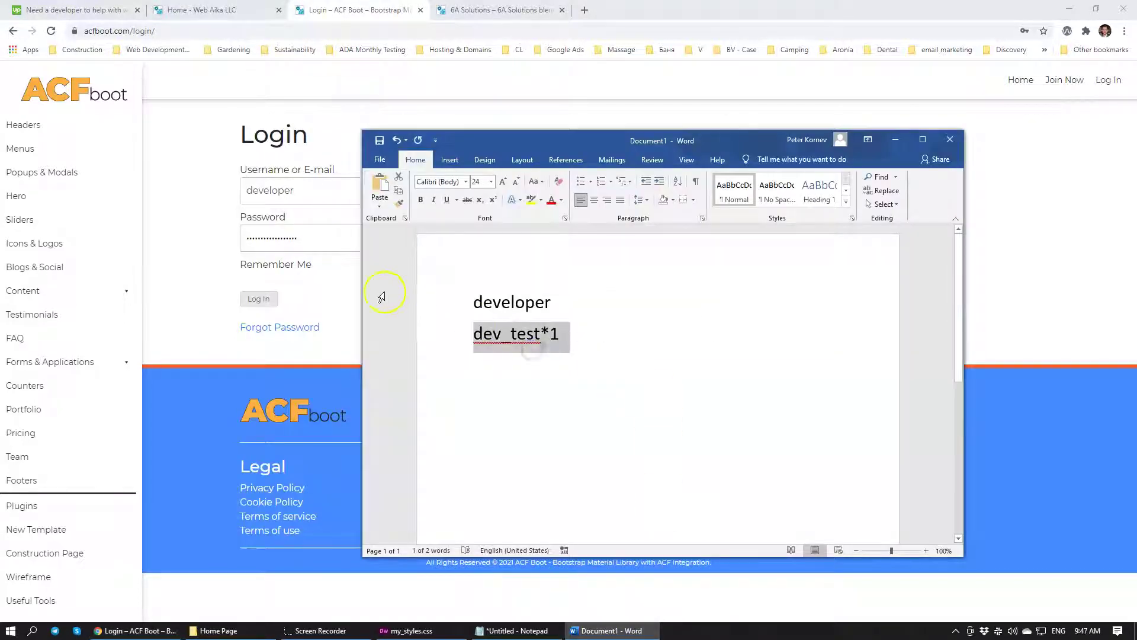
pyautogui.moveTo(566, 336); pyautogui.dragTo(478, 342)
pyautogui.hotkey('ctrl', 'c')
pyautogui.click(327, 238)
pyautogui.hotkey('ctrl', 'a')
pyautogui.hotkey('ctrl', 'v')
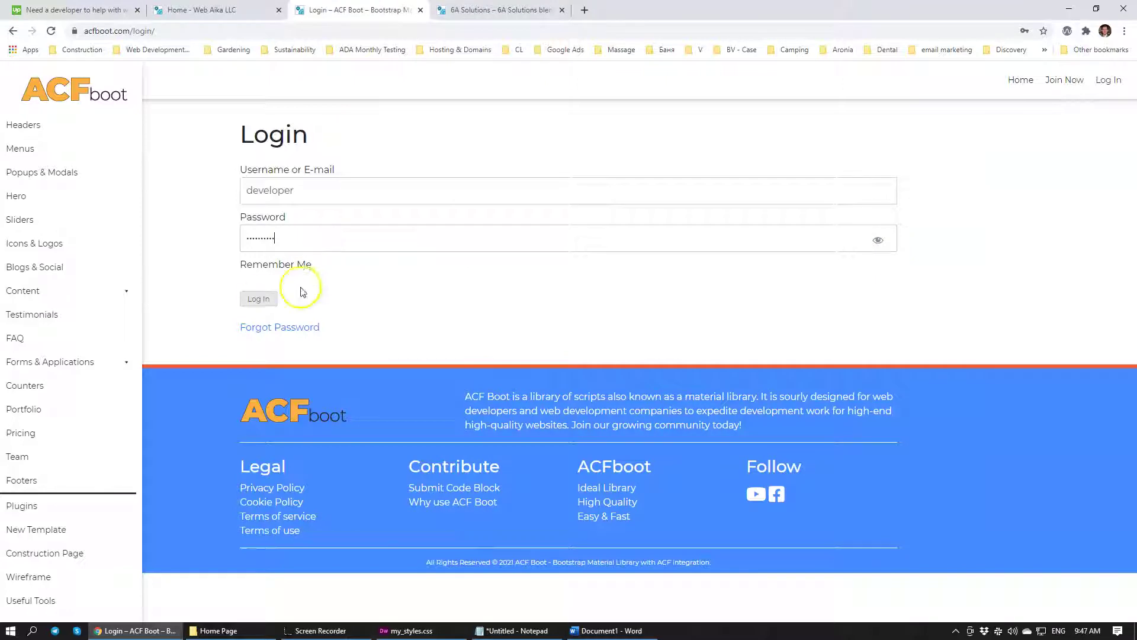
pyautogui.click(258, 300)
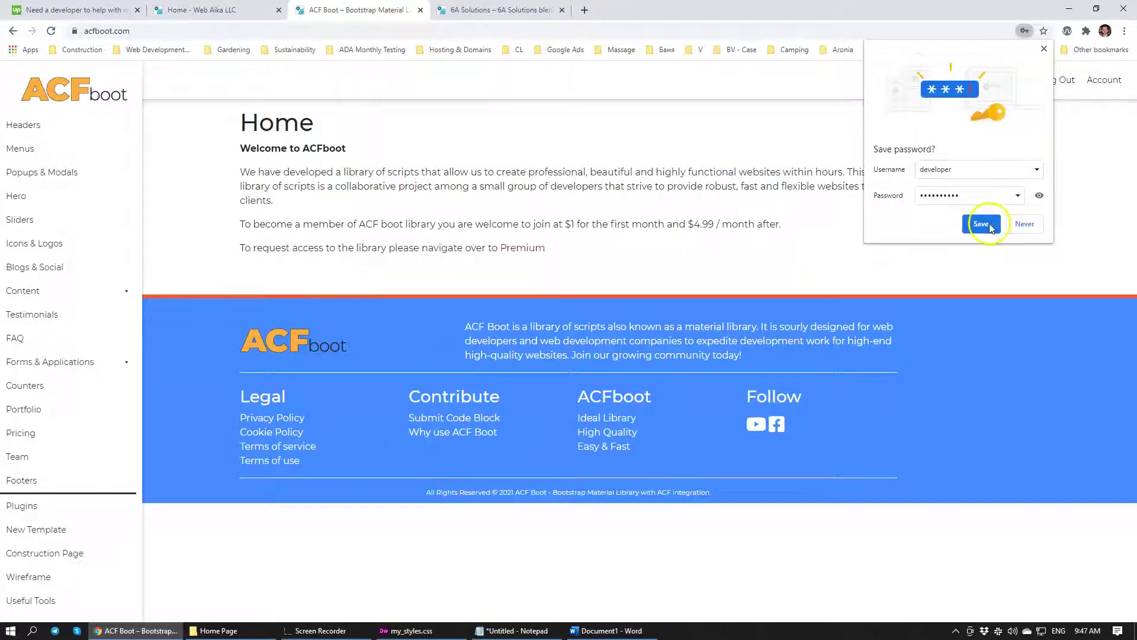
pyautogui.click(983, 224)
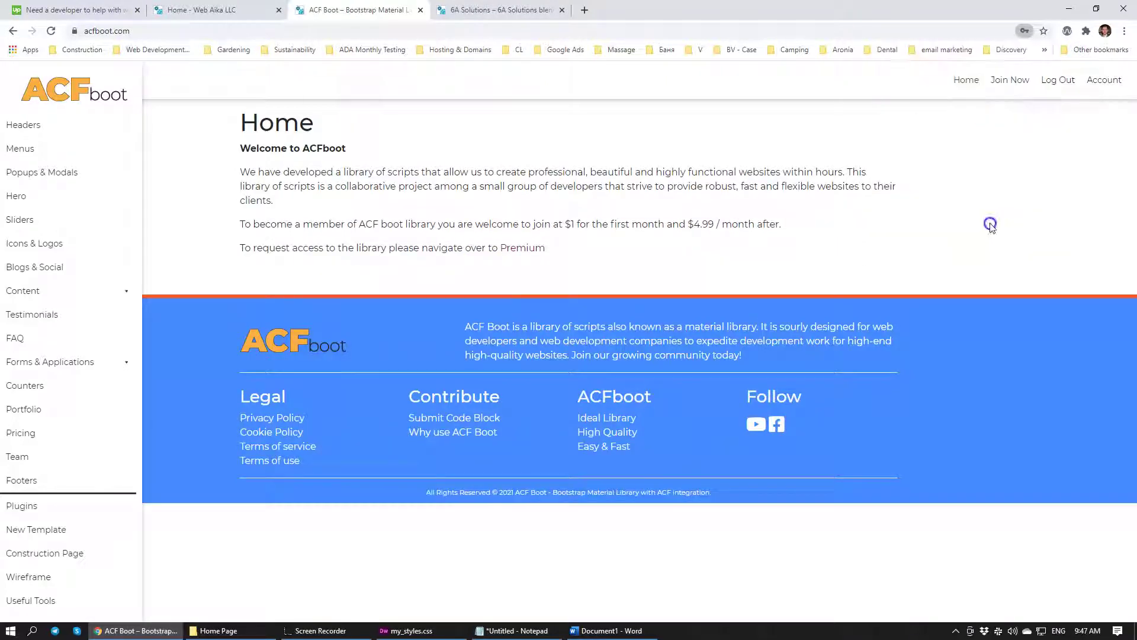
# - On the Headers page, expand the H5 header's code and copy its HTML
pyautogui.click(66, 128)
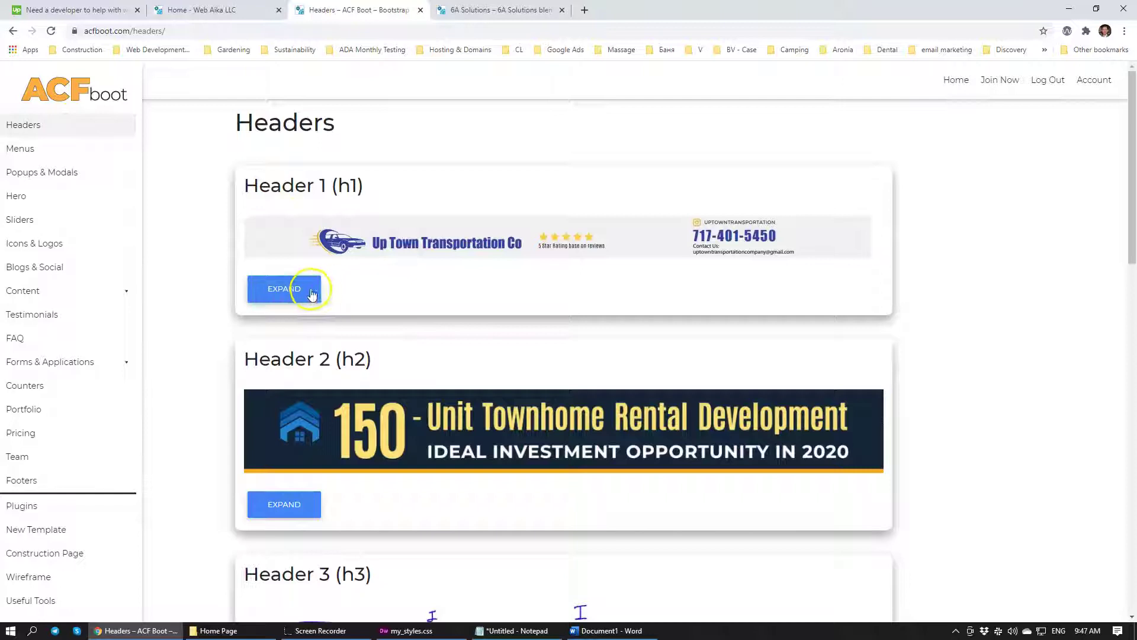
pyautogui.scroll(-4, 428, 318)
pyautogui.scroll(-9, 426, 317)
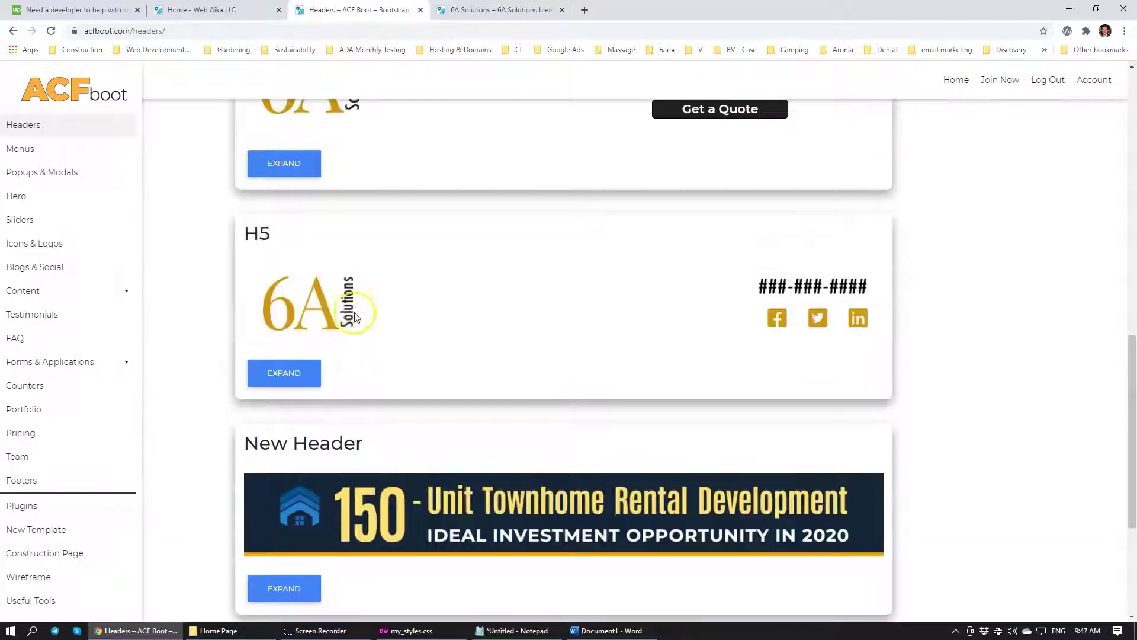
pyautogui.click(284, 372)
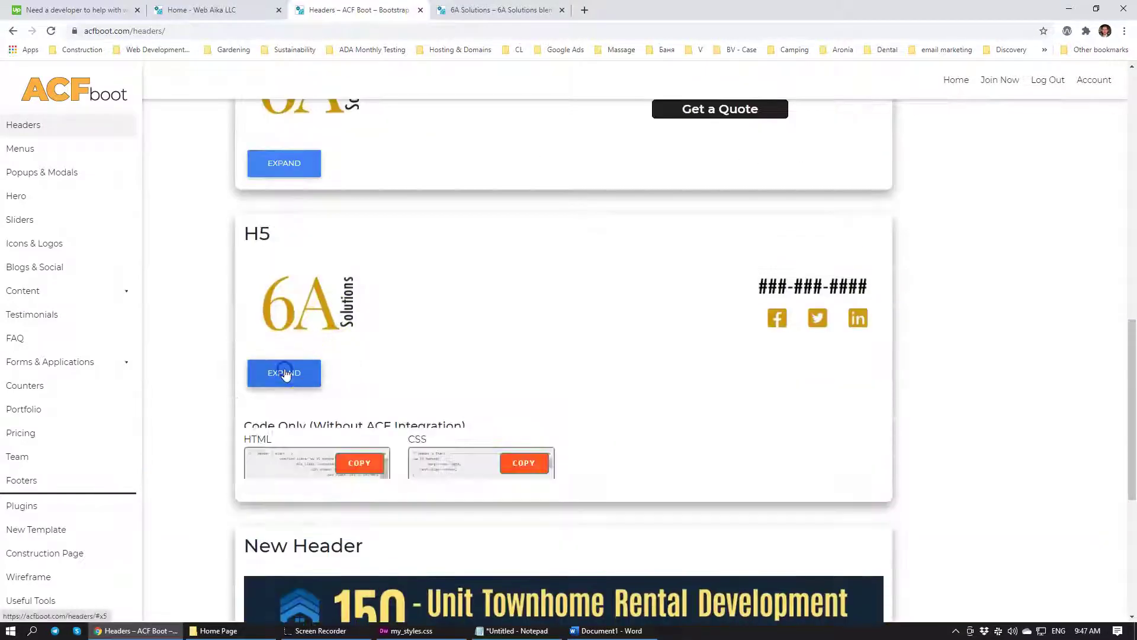
pyautogui.scroll(-1, 338, 477)
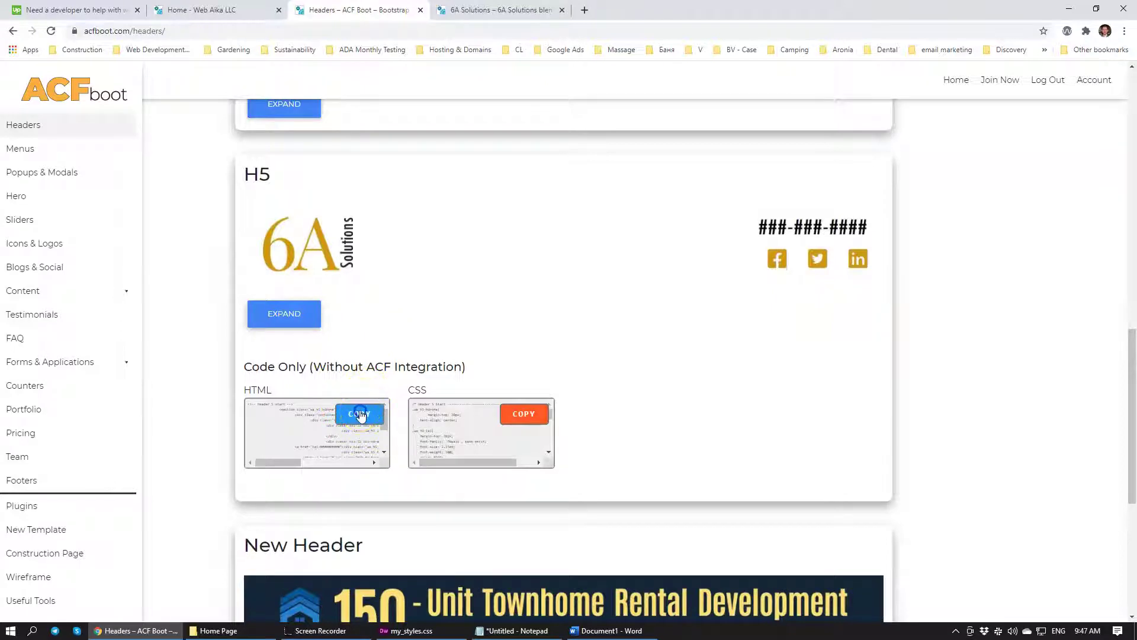
pyautogui.click(408, 631)
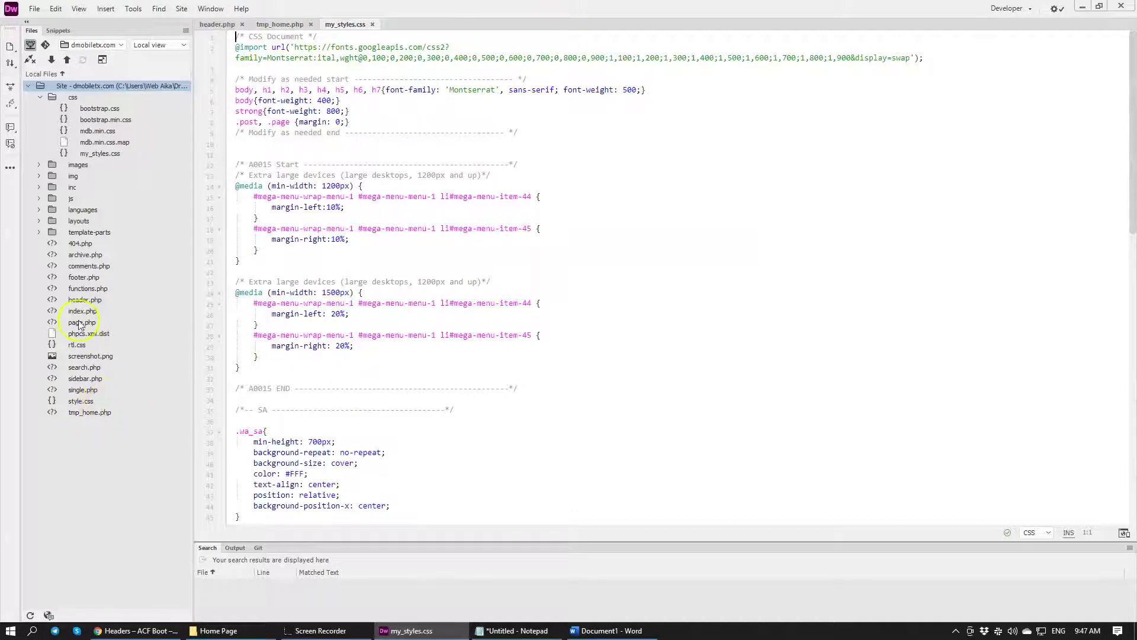
# - Open header.php and paste the Header 5 markup on a new line after the A0015 menu section
pyautogui.doubleClick(84, 300)
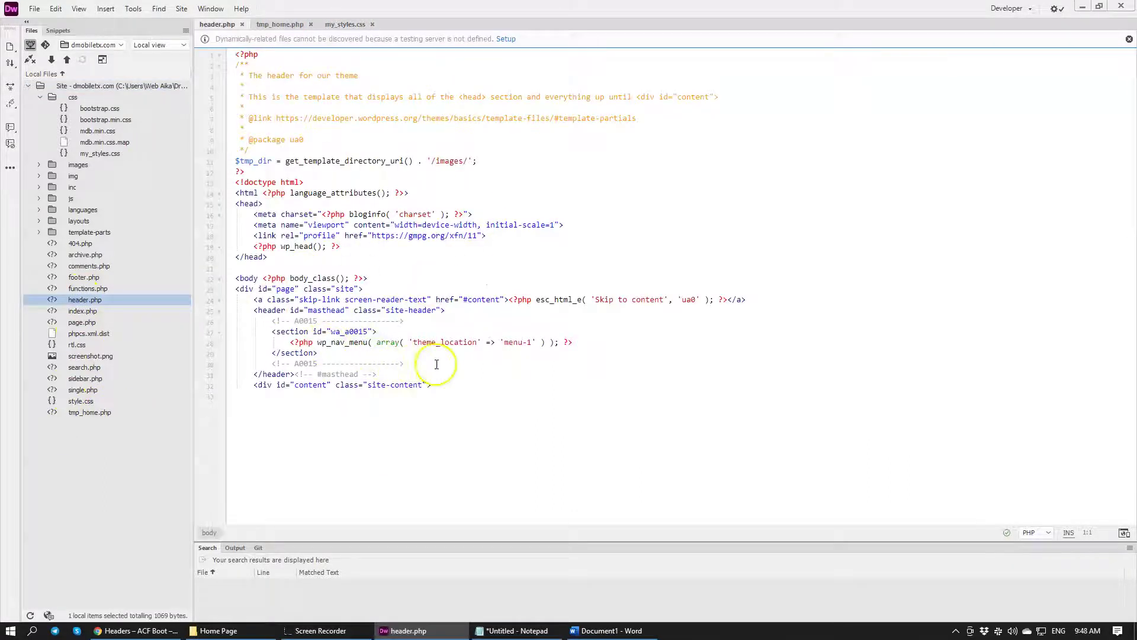
pyautogui.moveTo(432, 364); pyautogui.dragTo(275, 315)
pyautogui.click(397, 352)
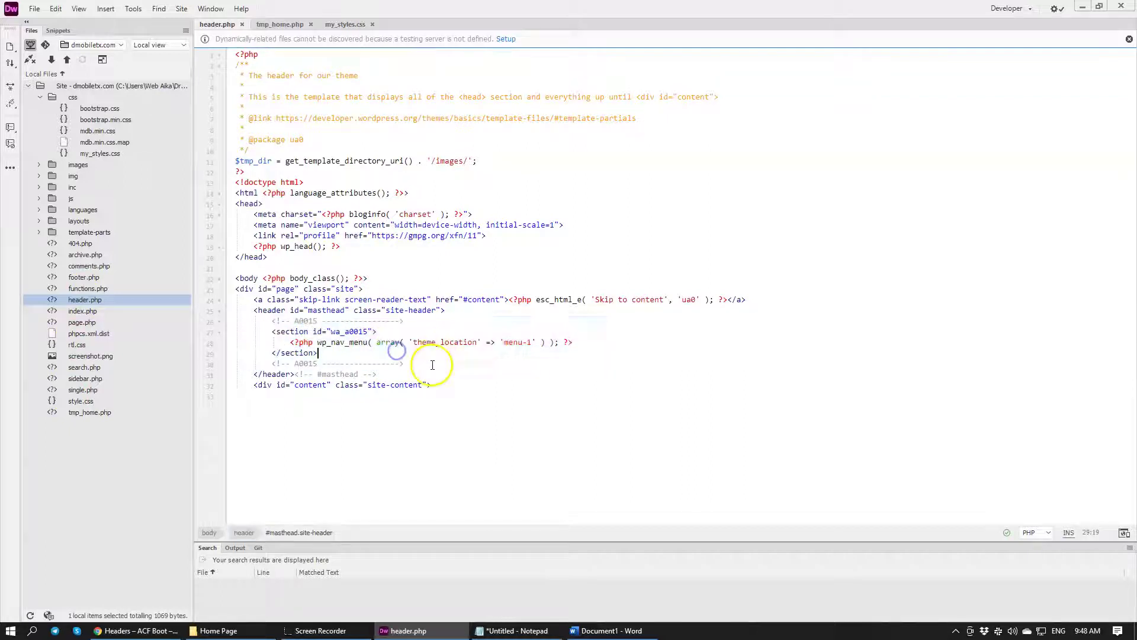
pyautogui.write('\\')
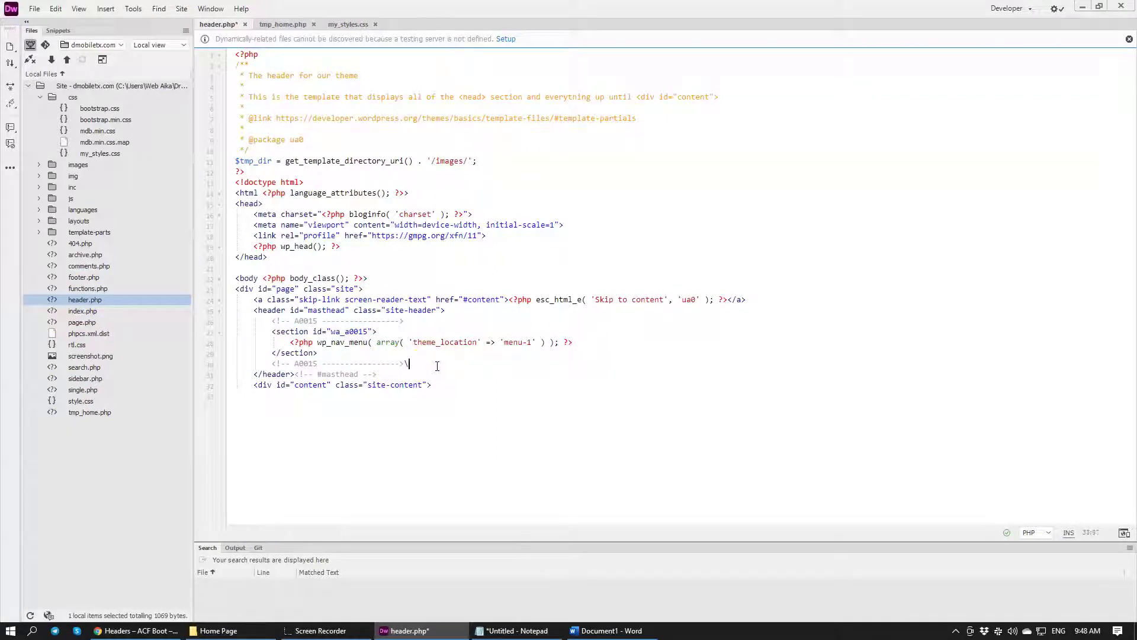
pyautogui.press('Return')
pyautogui.press('BackSpace')
pyautogui.press('BackSpace')
pyautogui.press('Return')
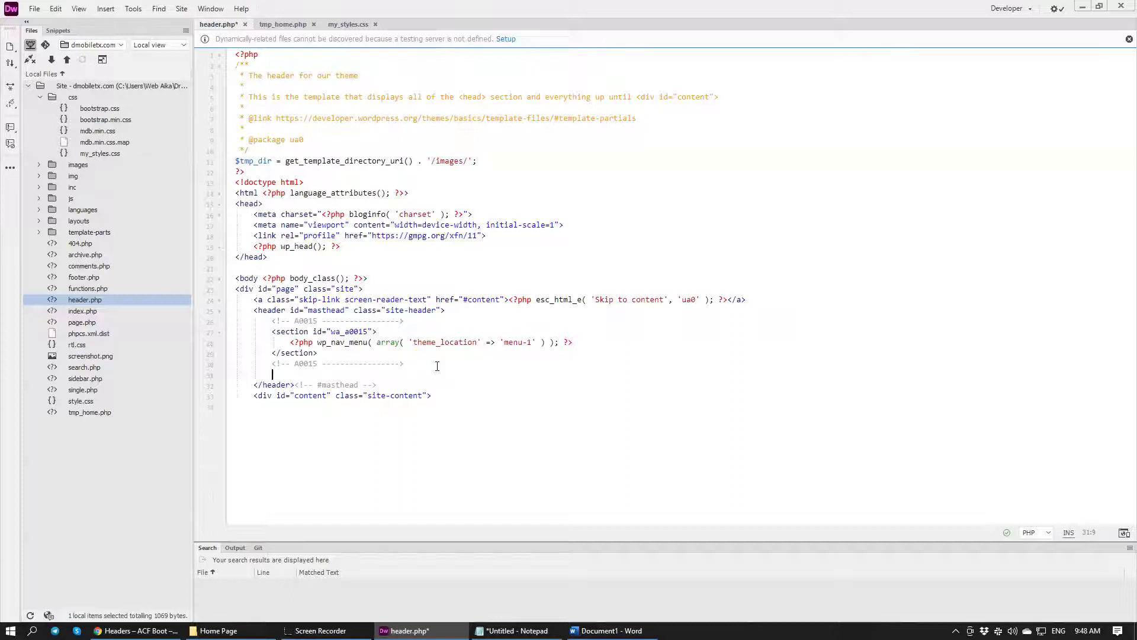
pyautogui.hotkey('ctrl', 'v')
# - Select the pasted Header 5 block and delete it again
pyautogui.scroll(-3, 437, 366)
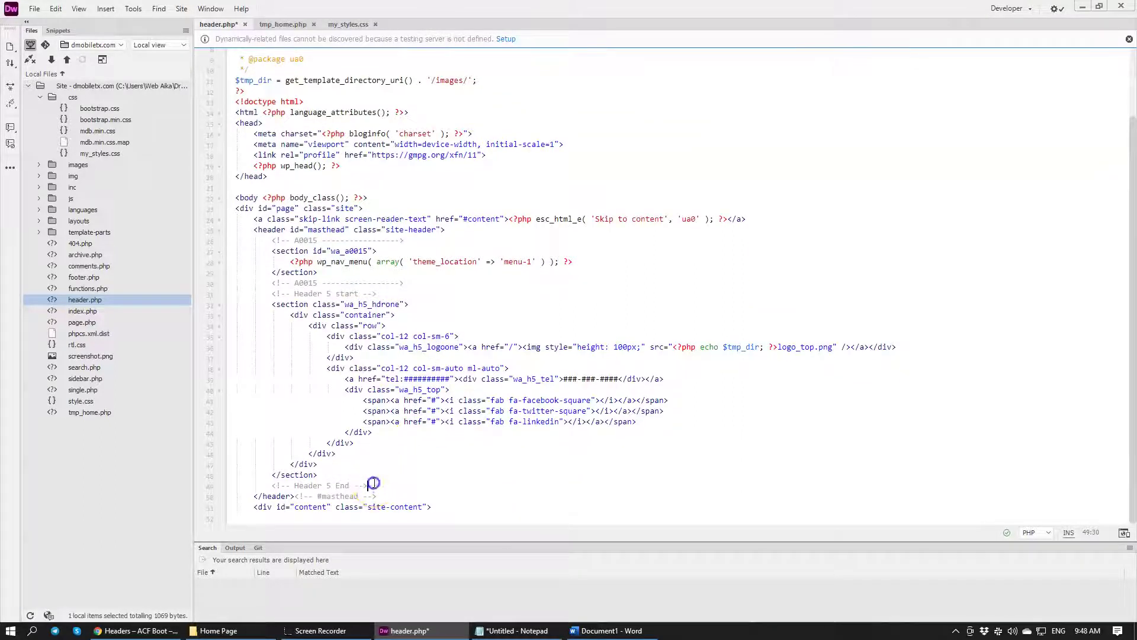
pyautogui.moveTo(372, 484); pyautogui.dragTo(419, 283)
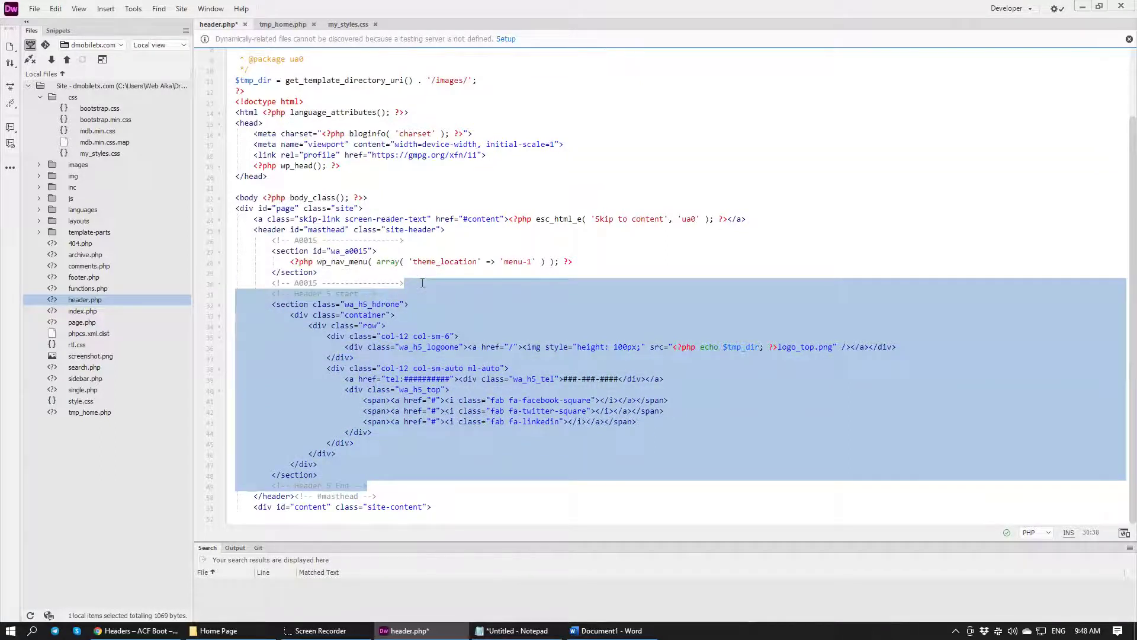
pyautogui.press('Delete')
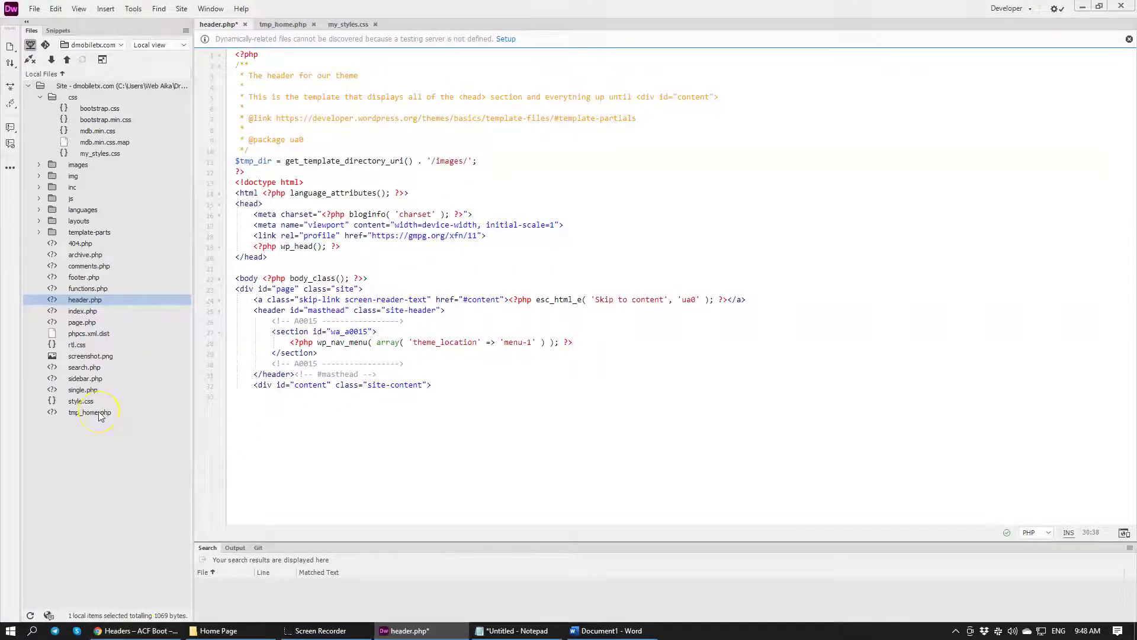
# - Open ACF Boot's New Template page with the UA0 template setup instructions
pyautogui.click(142, 630)
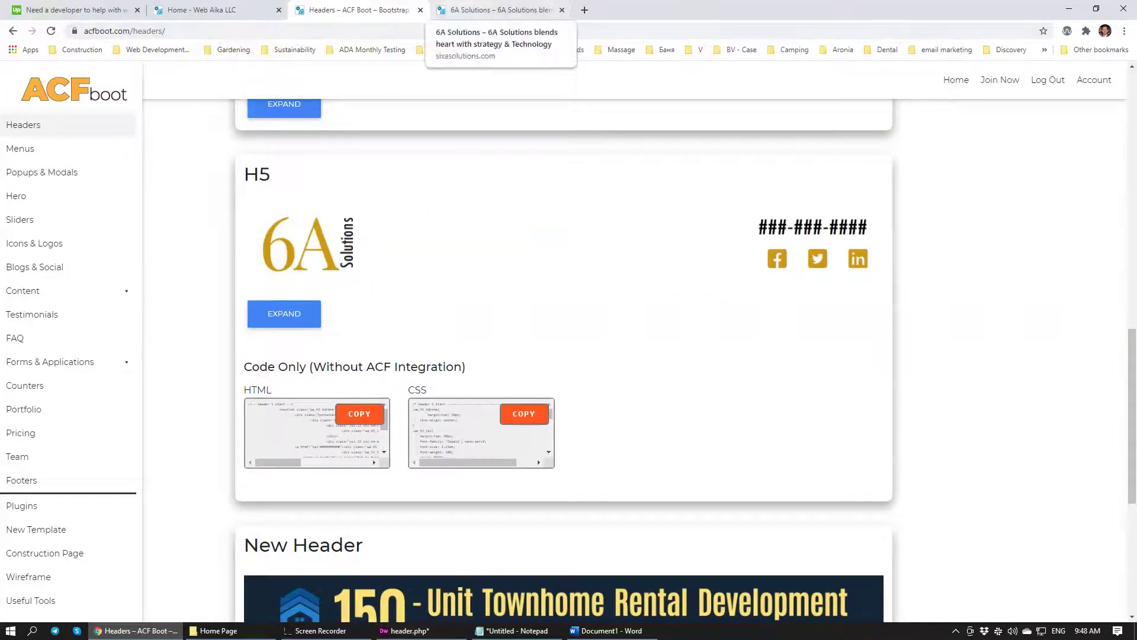
pyautogui.scroll(-3, 171, 335)
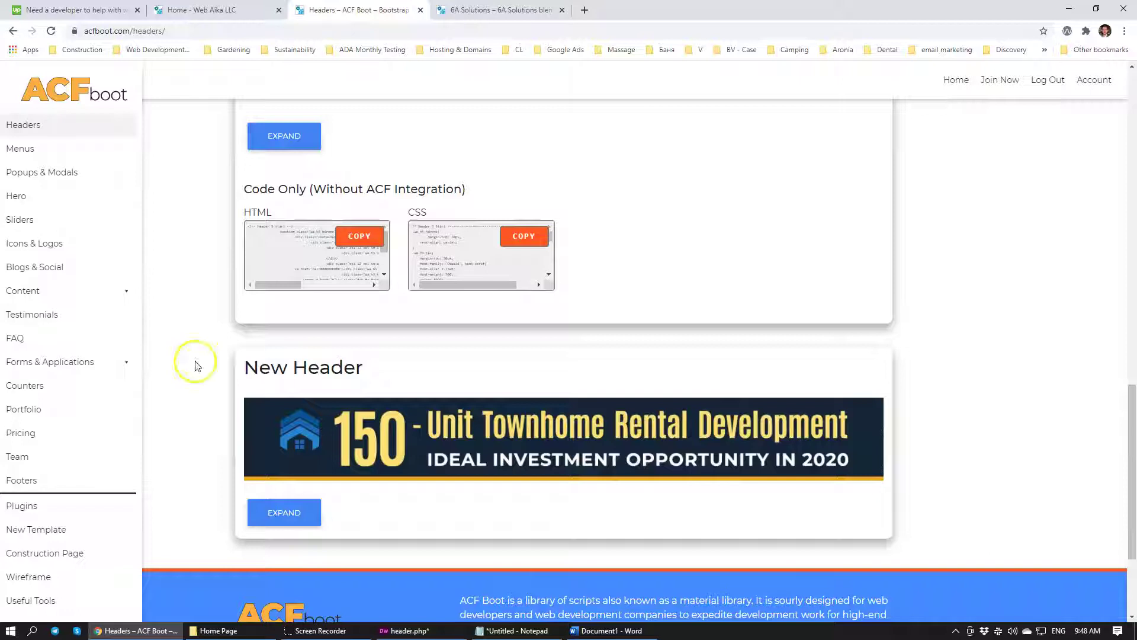
pyautogui.scroll(-2, 51, 465)
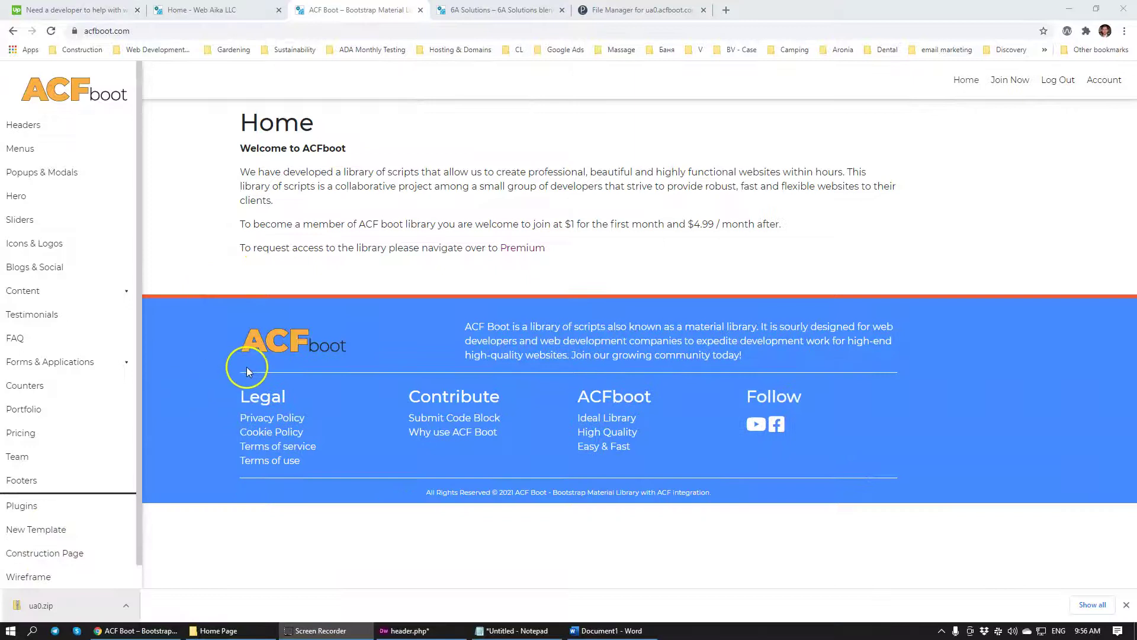
pyautogui.scroll(-1, 74, 343)
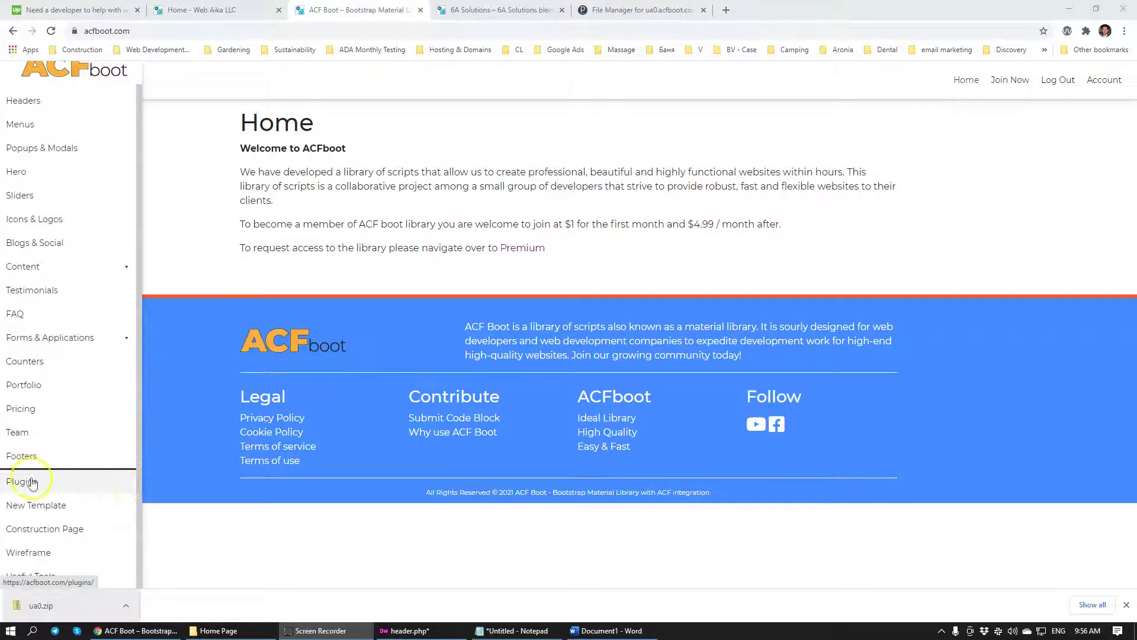
pyautogui.click(60, 505)
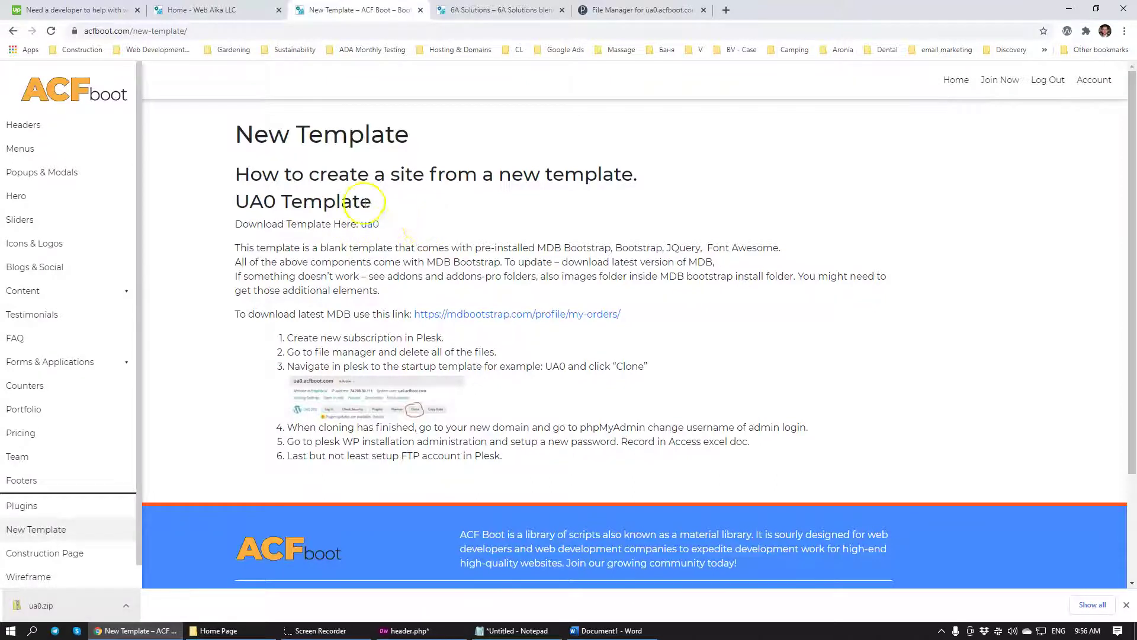
pyautogui.click(409, 631)
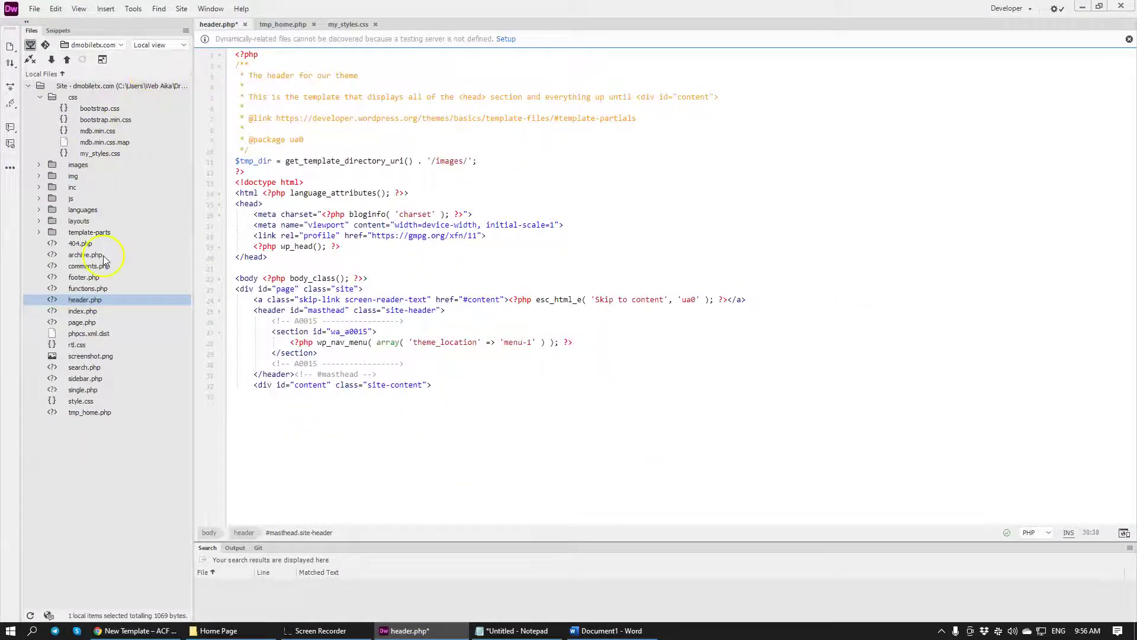
pyautogui.click(135, 631)
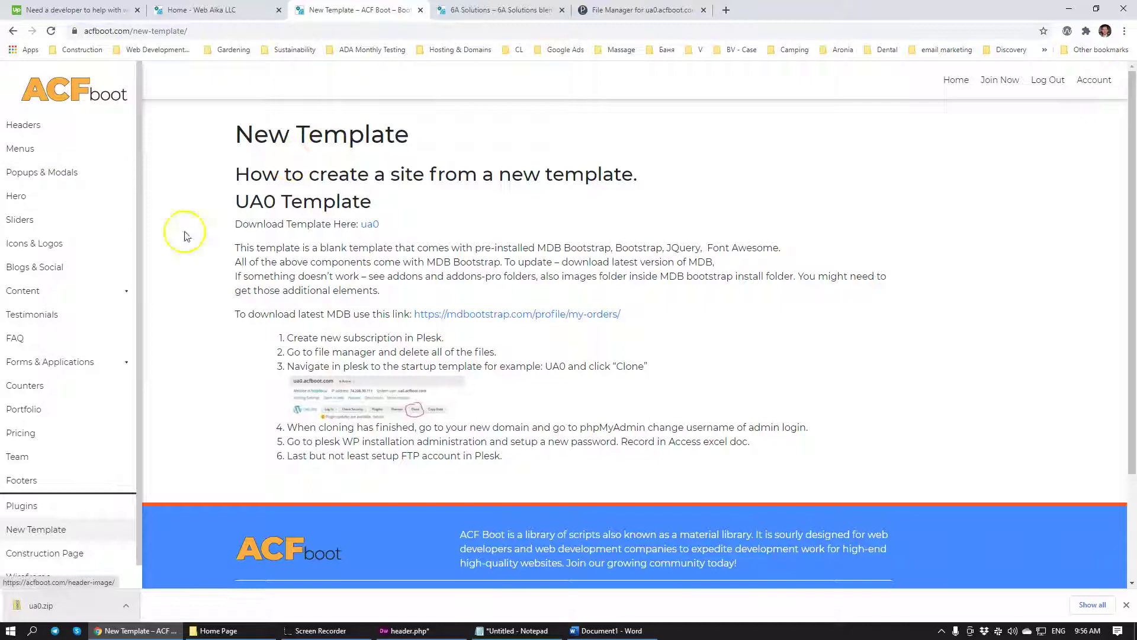
pyautogui.click(406, 630)
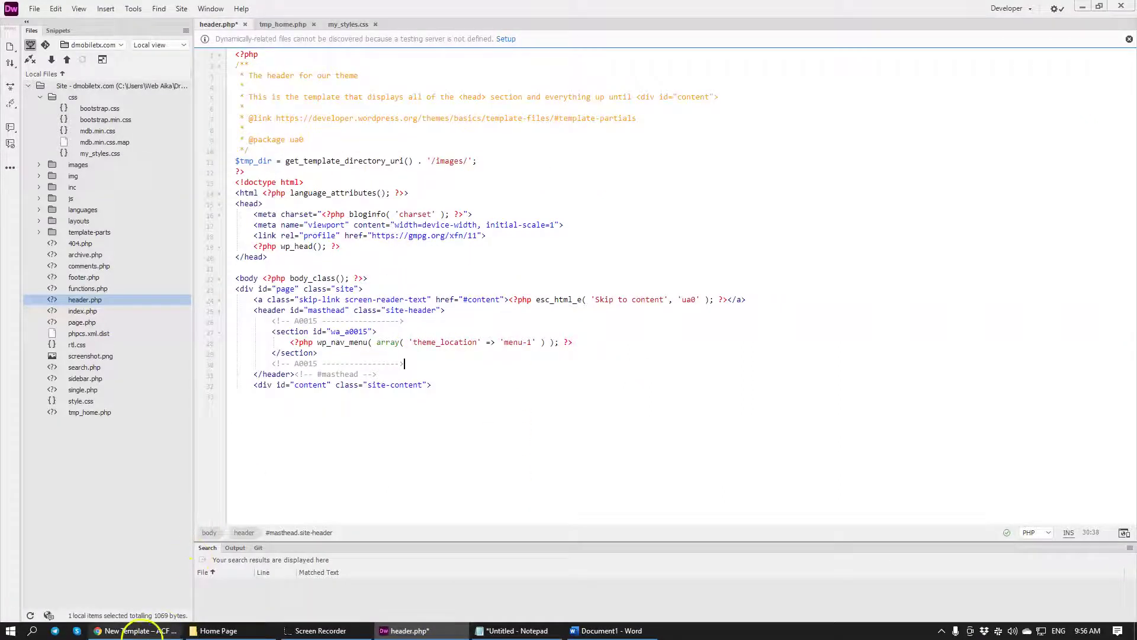
pyautogui.click(135, 631)
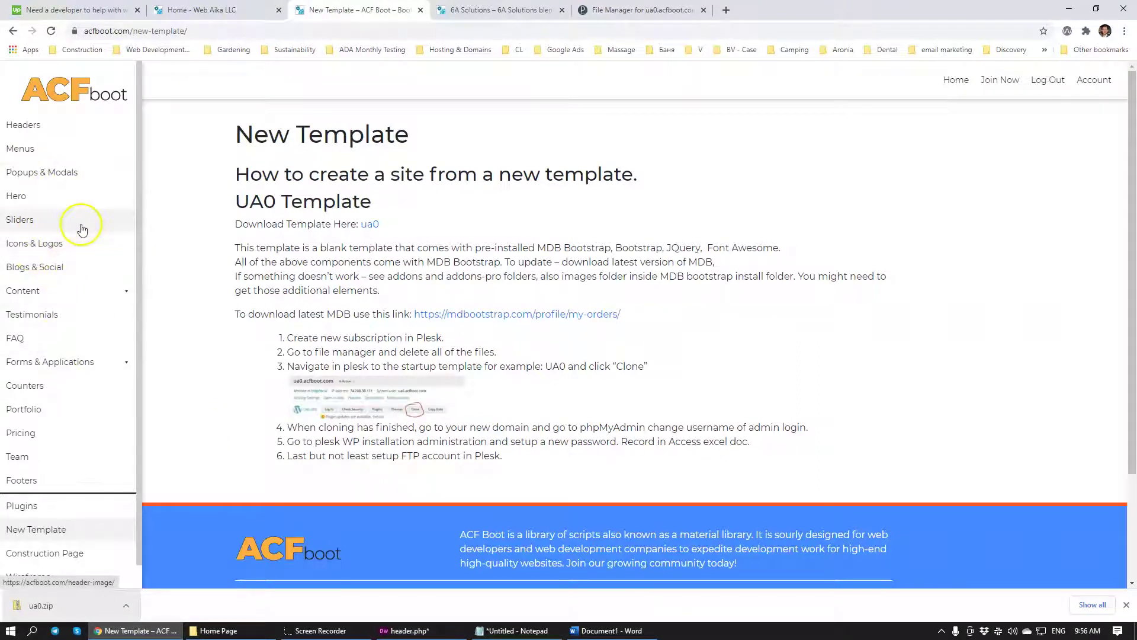
# - On the Hero components page, expand the SB hero's code snippets
pyautogui.click(38, 196)
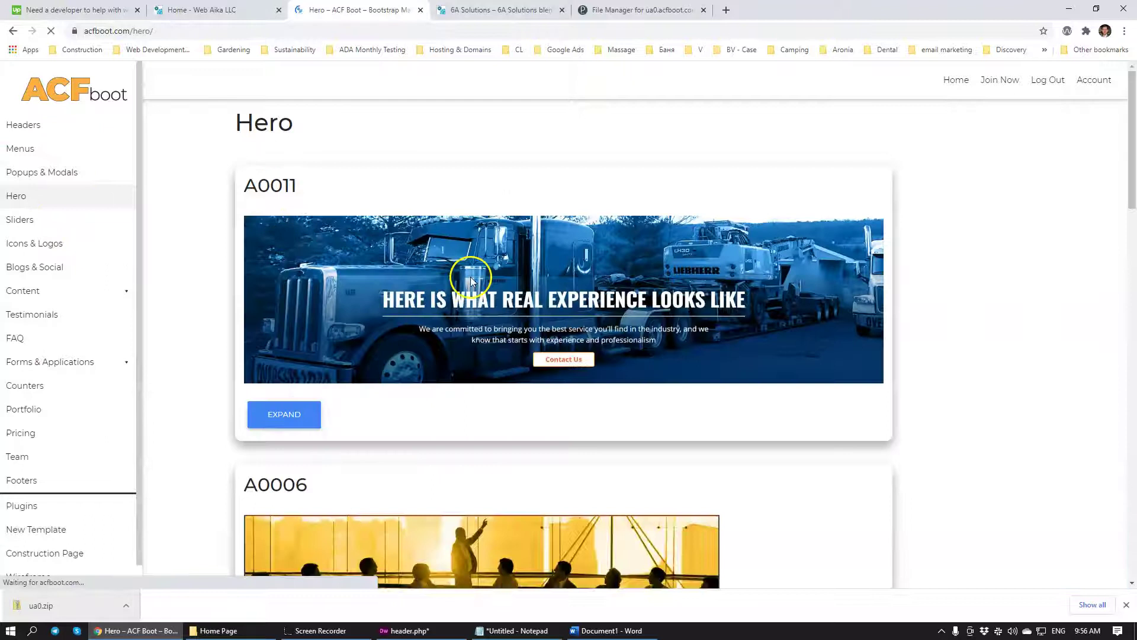
pyautogui.scroll(-10, 665, 330)
pyautogui.scroll(-5, 663, 343)
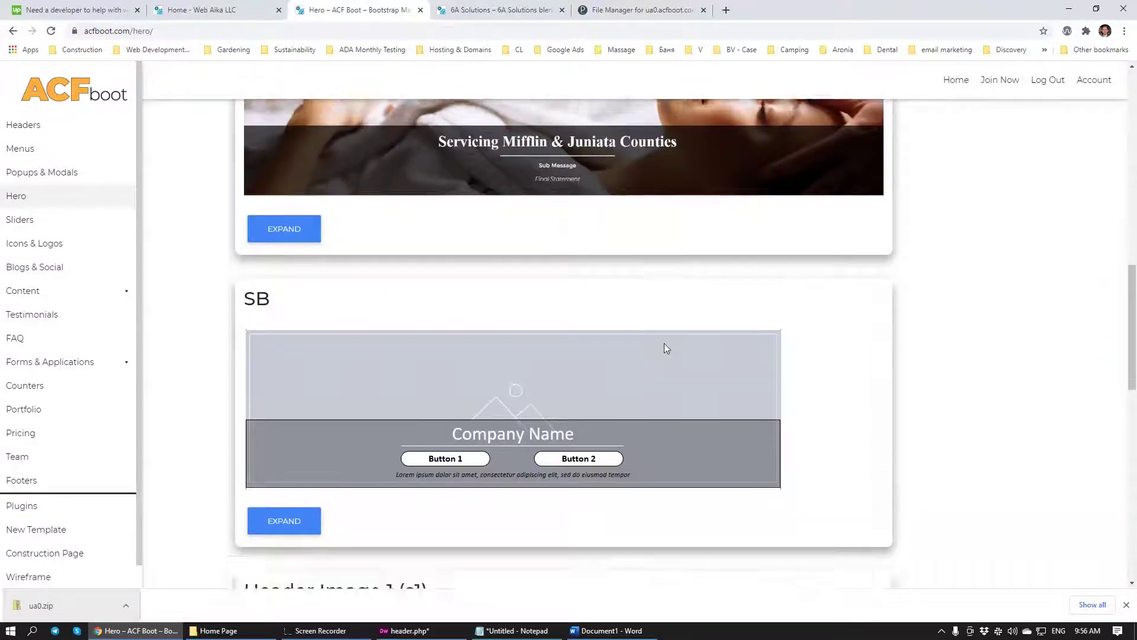
pyautogui.scroll(5, 664, 343)
pyautogui.scroll(-2, 660, 345)
pyautogui.click(606, 351)
pyautogui.scroll(-12, 604, 351)
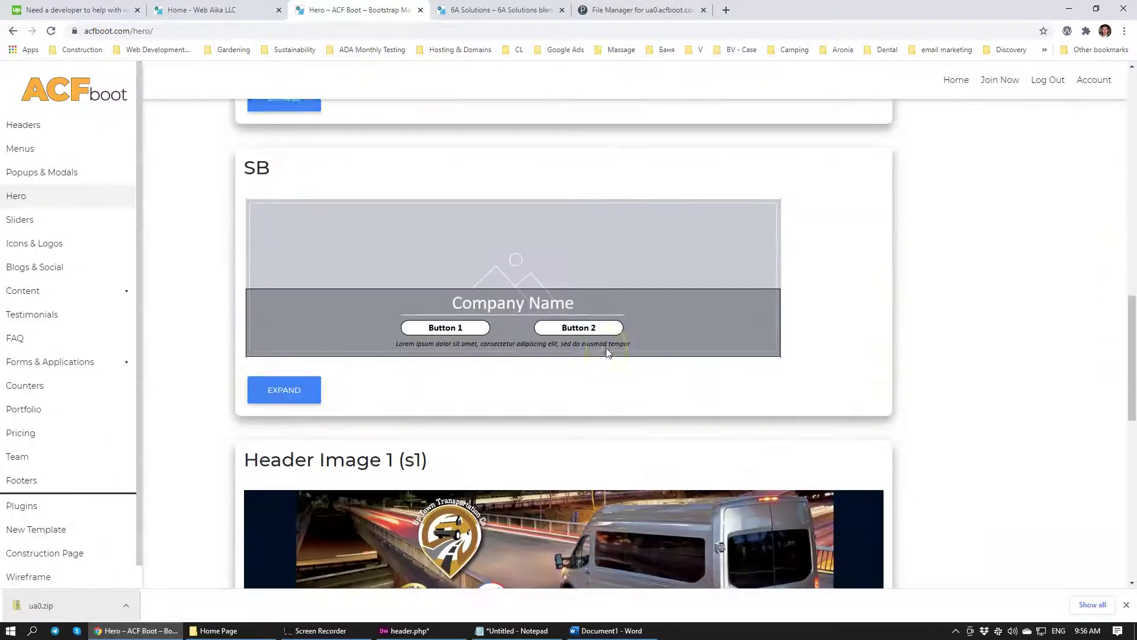
pyautogui.scroll(8, 601, 355)
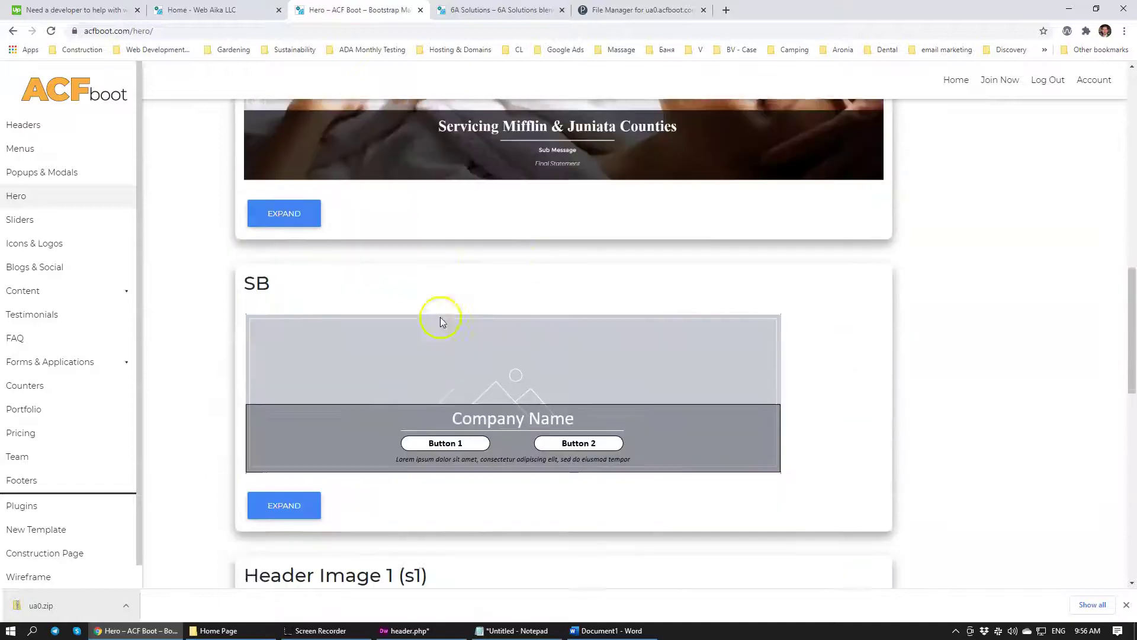
pyautogui.scroll(-2, 439, 320)
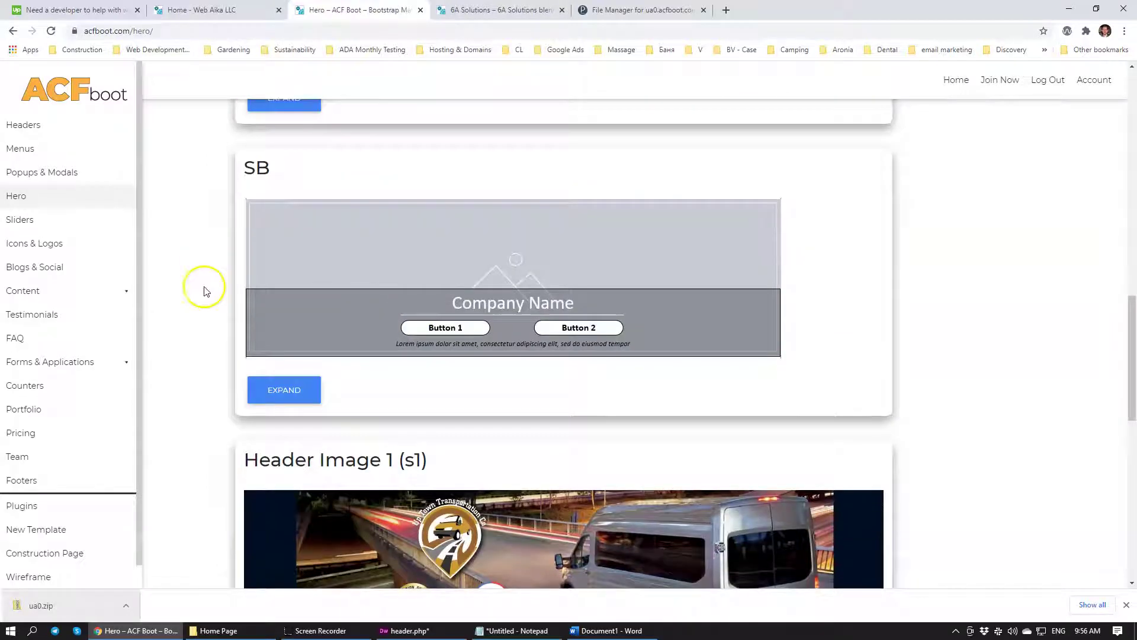
pyautogui.click(282, 391)
# - Copy the SB hero's Code Only HTML without ACF integration
pyautogui.scroll(-4, 380, 354)
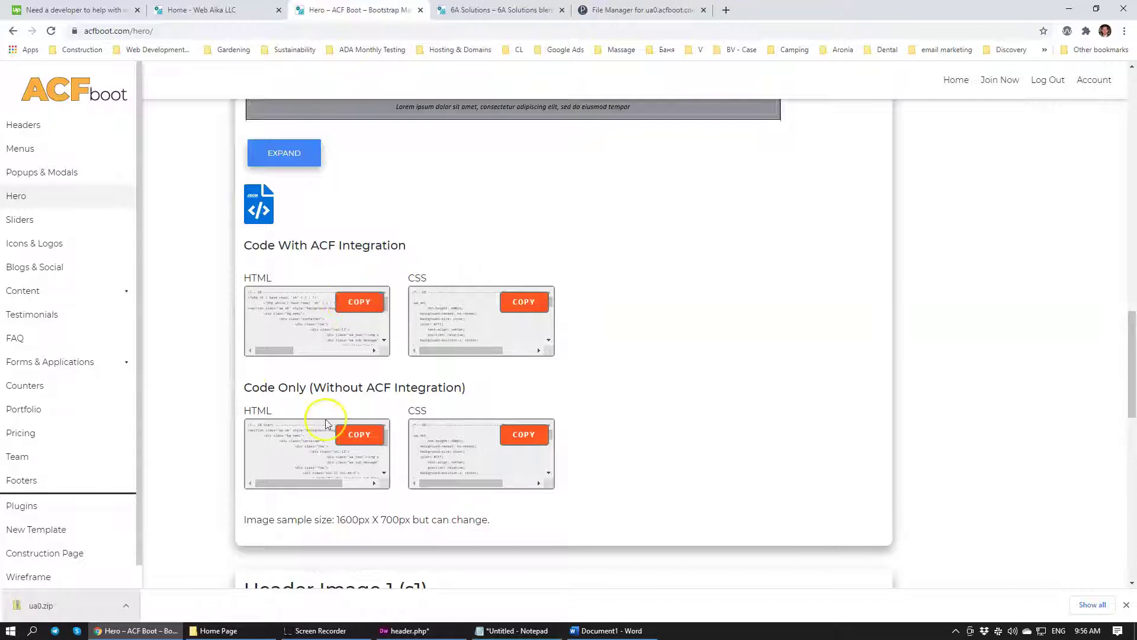
pyautogui.moveTo(326, 386); pyautogui.dragTo(450, 386)
pyautogui.click(450, 386)
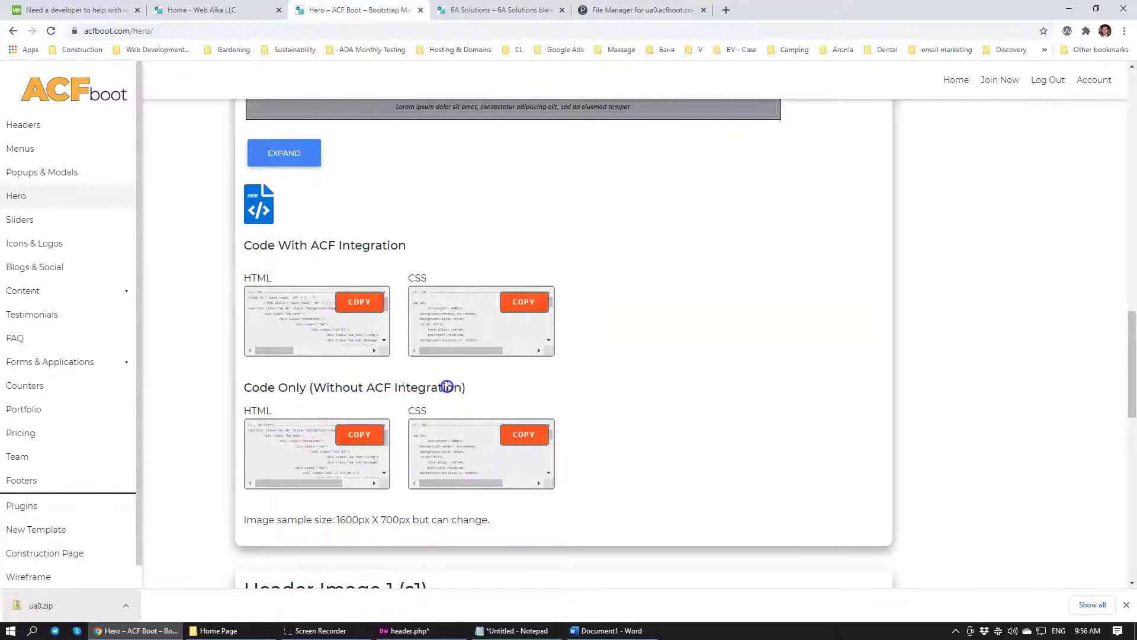
pyautogui.moveTo(366, 386); pyautogui.dragTo(436, 386)
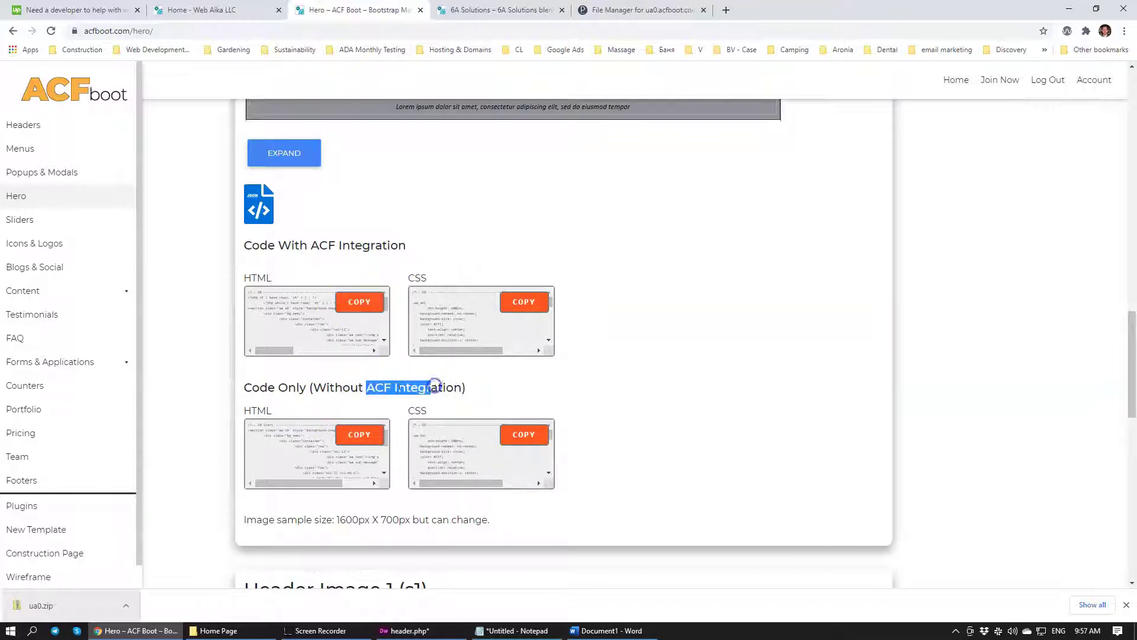
pyautogui.click(366, 437)
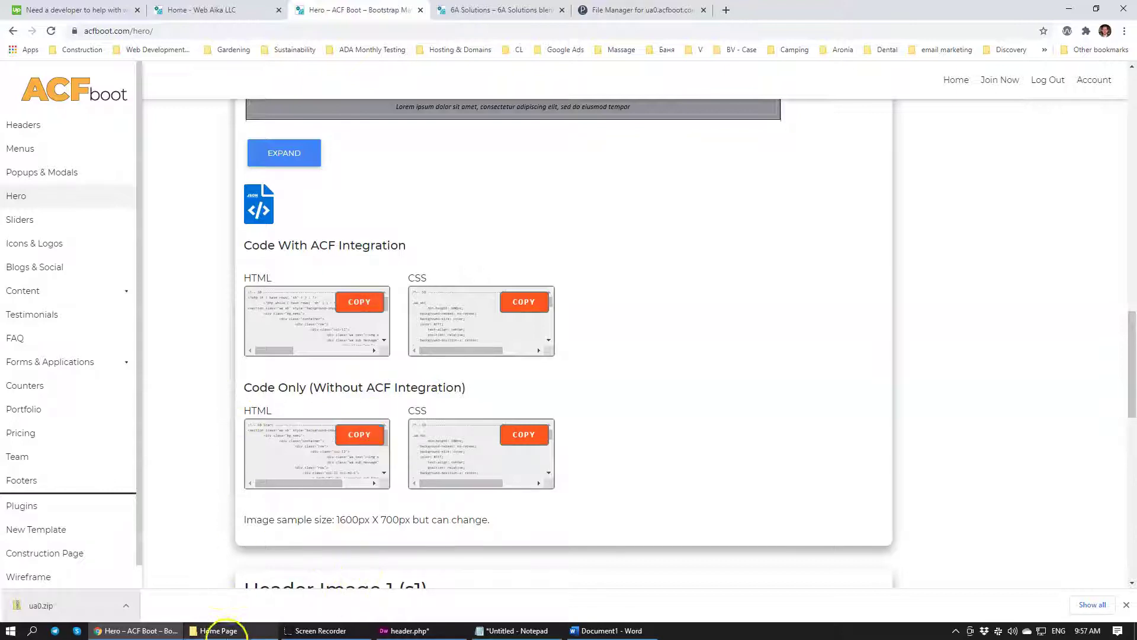
pyautogui.click(424, 635)
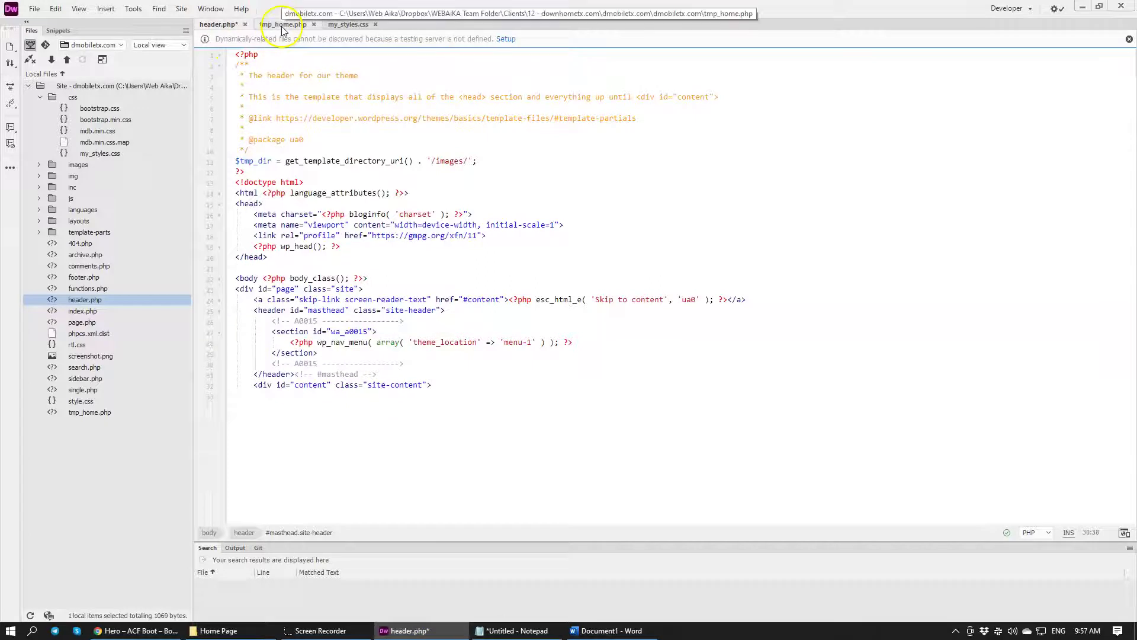
# - In tmp_home.php, add a blank line after the SA End comment, paste the SB hero code, then undo it
pyautogui.doubleClick(91, 417)
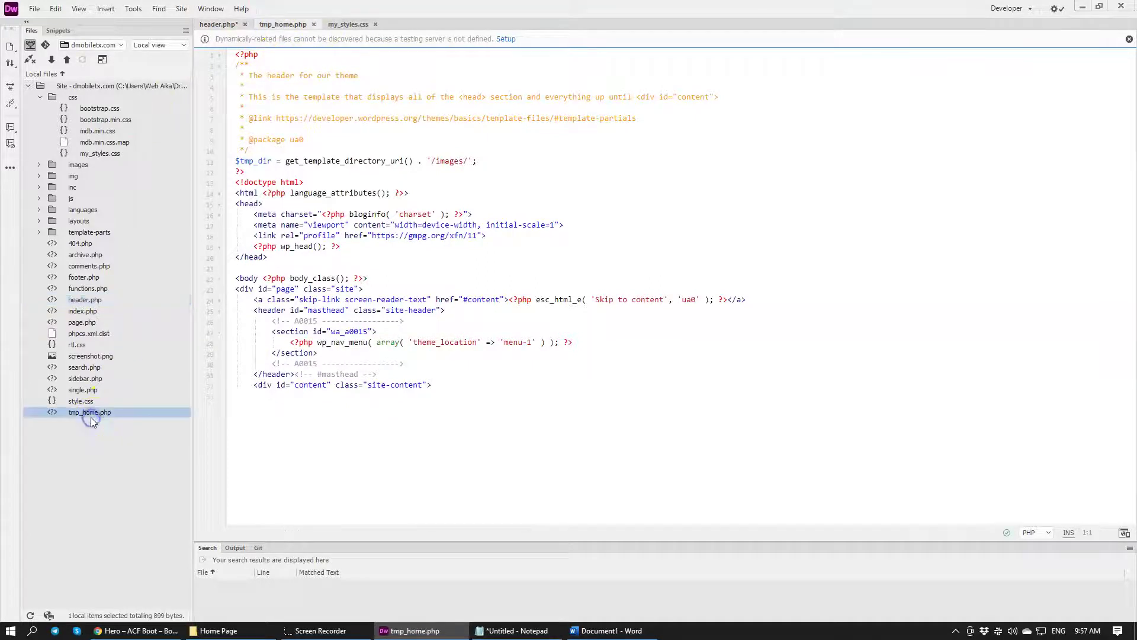
pyautogui.click(515, 321)
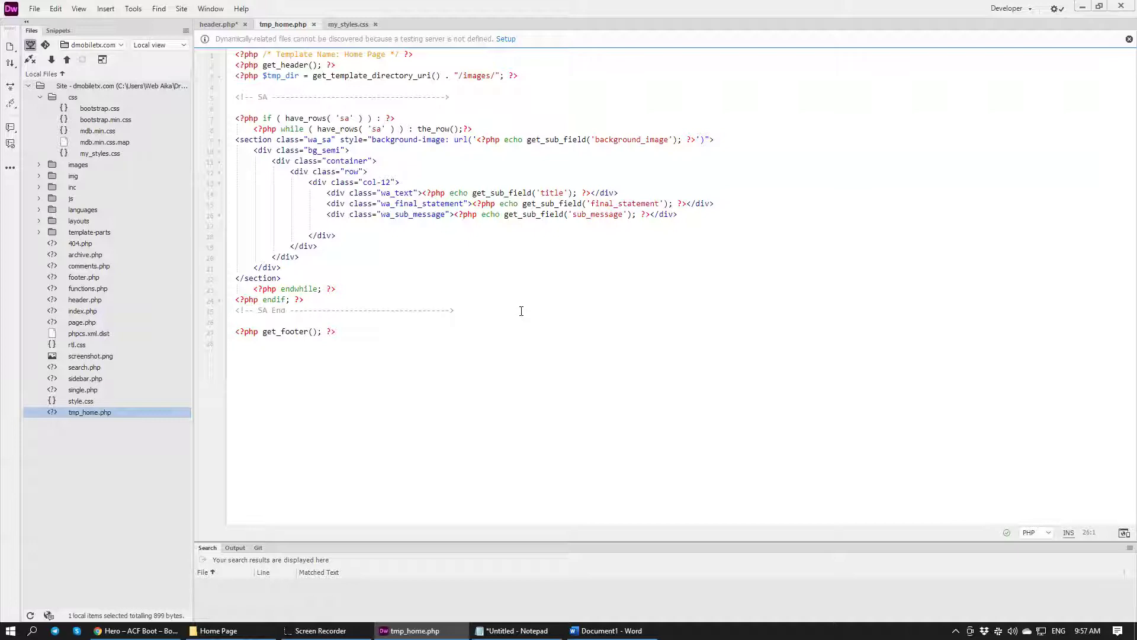
pyautogui.press('Return')
pyautogui.press('Return')
pyautogui.hotkey('ctrl', 'v')
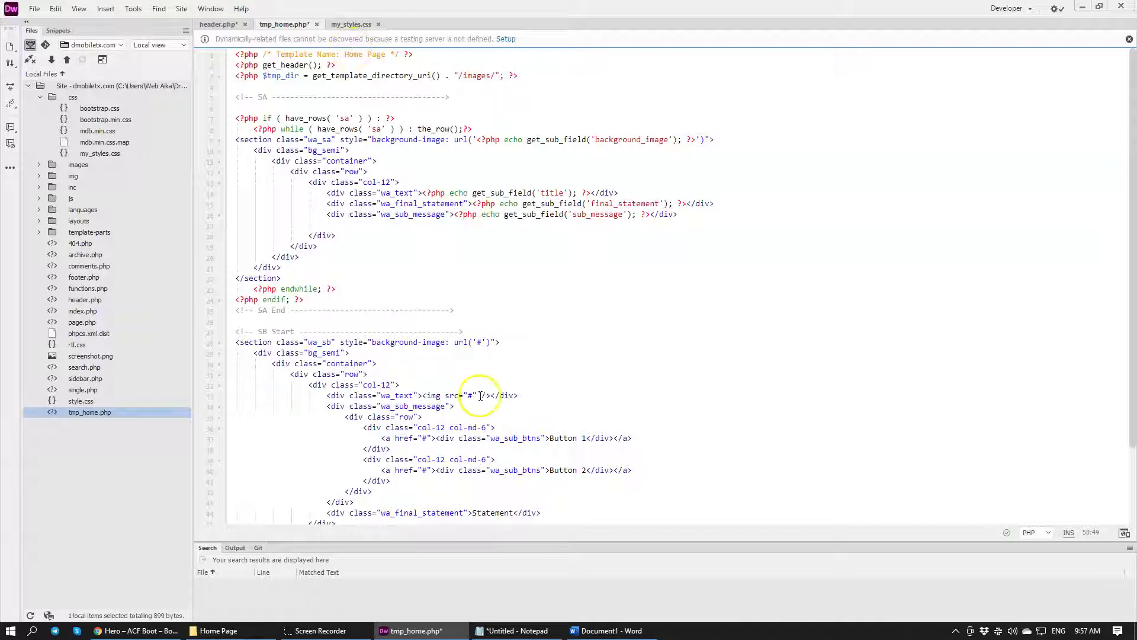
pyautogui.scroll(-3, 479, 395)
pyautogui.hotkey('ctrl', 'z')
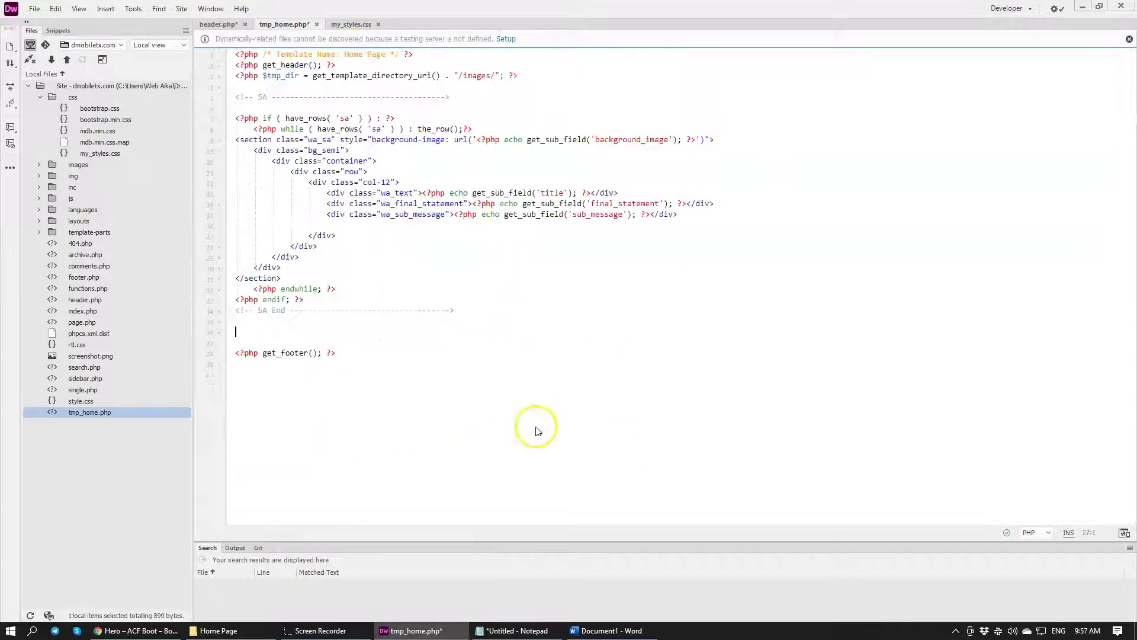
# - Paste the SB hero HTML into tmp_home.php, then undo the paste
pyautogui.click(135, 630)
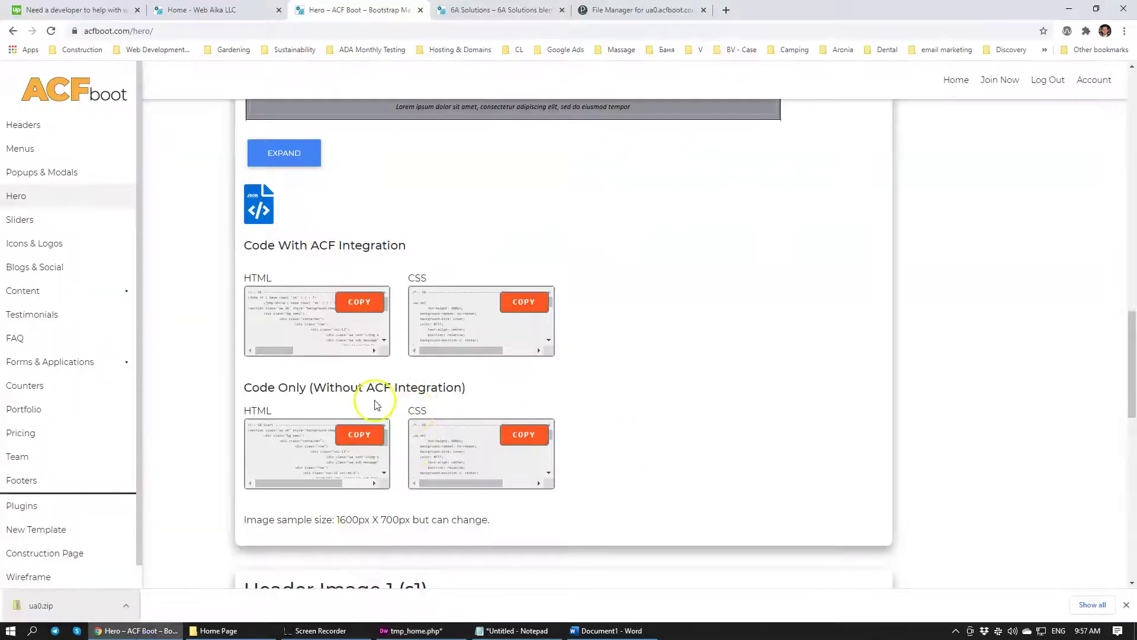
pyautogui.click(364, 439)
pyautogui.click(379, 629)
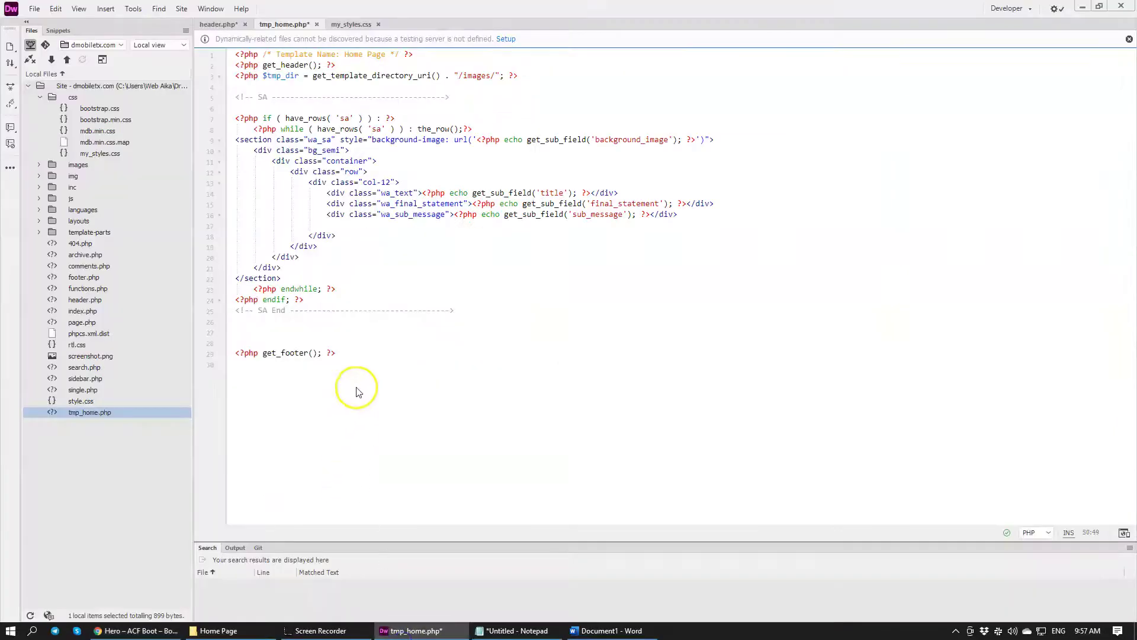
pyautogui.hotkey('ctrl', 'v')
pyautogui.hotkey('ctrl', 'z')
# - Paste the SB hero HTML with ACF integration into tmp_home.php and copy its ACF-integrated CSS
pyautogui.click(135, 630)
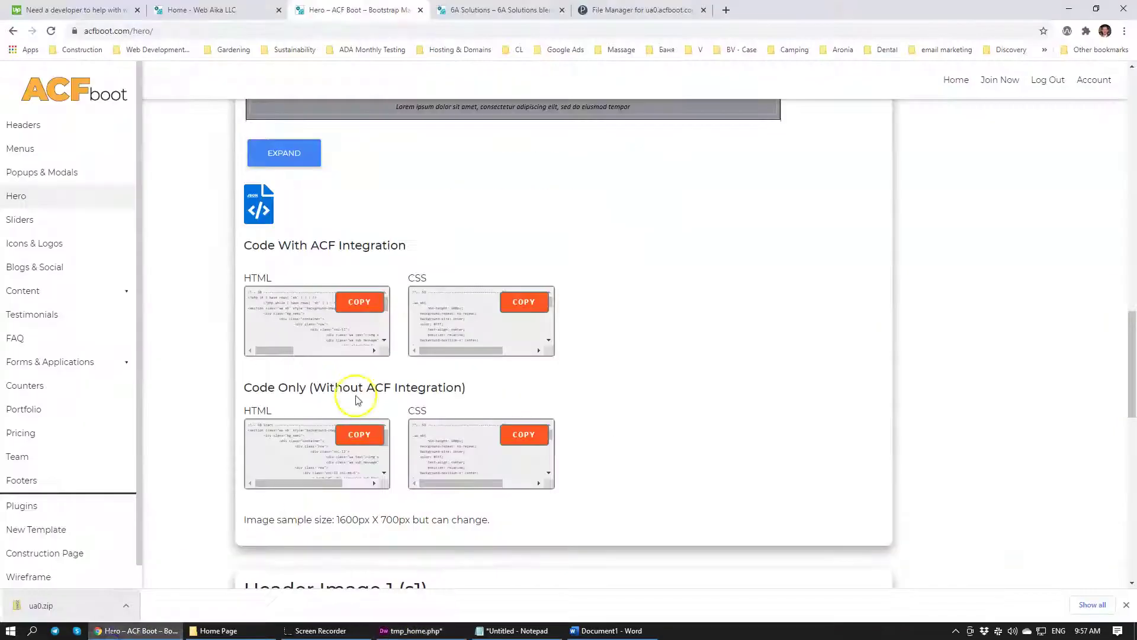
pyautogui.moveTo(309, 388); pyautogui.dragTo(469, 395)
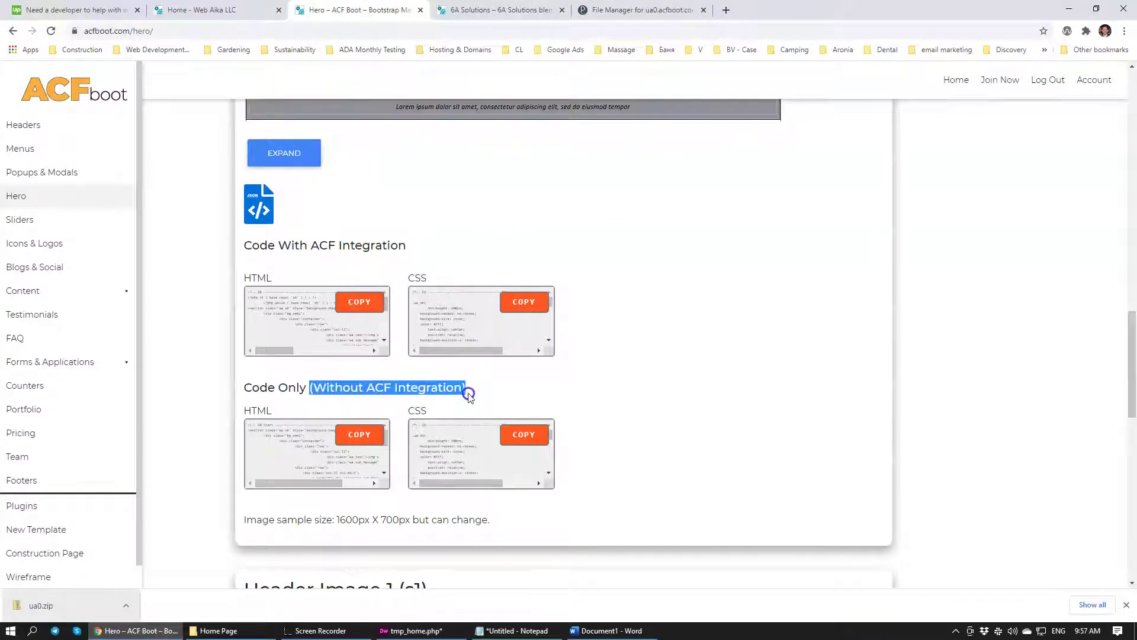
pyautogui.click(385, 389)
pyautogui.click(362, 302)
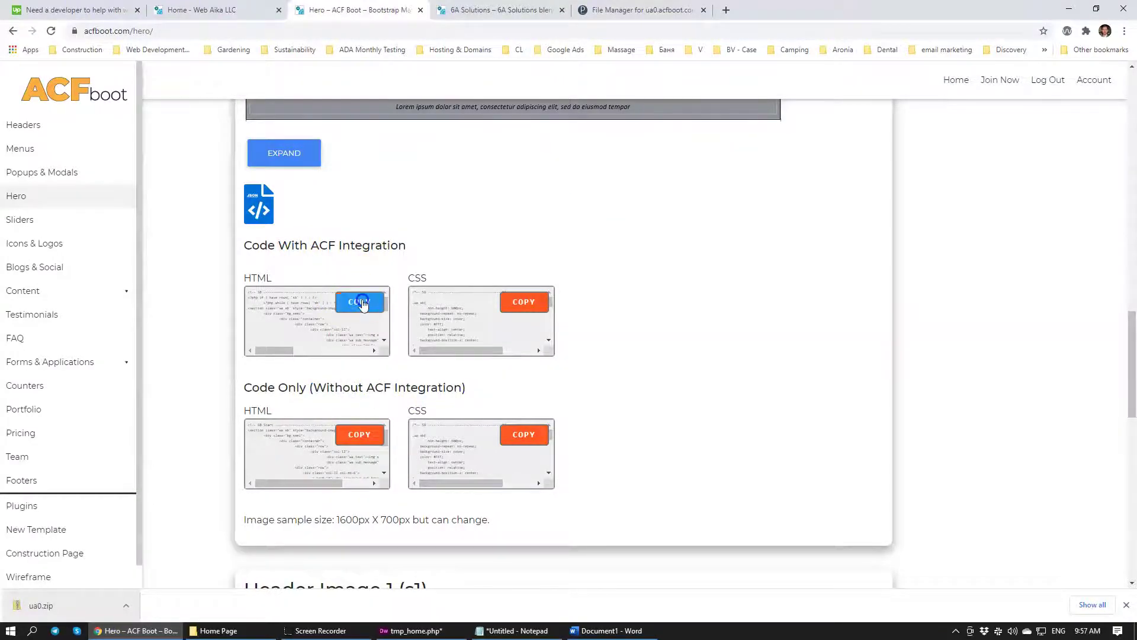
pyautogui.click(412, 630)
pyautogui.hotkey('ctrl', 'v')
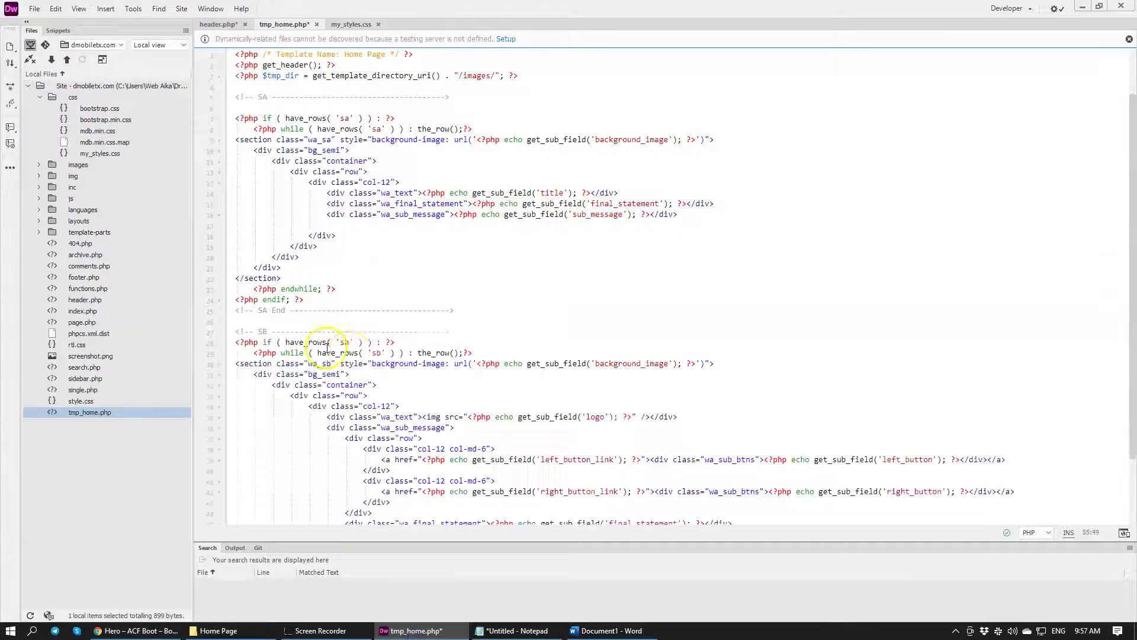
pyautogui.scroll(-4, 425, 374)
pyautogui.scroll(-1, 550, 413)
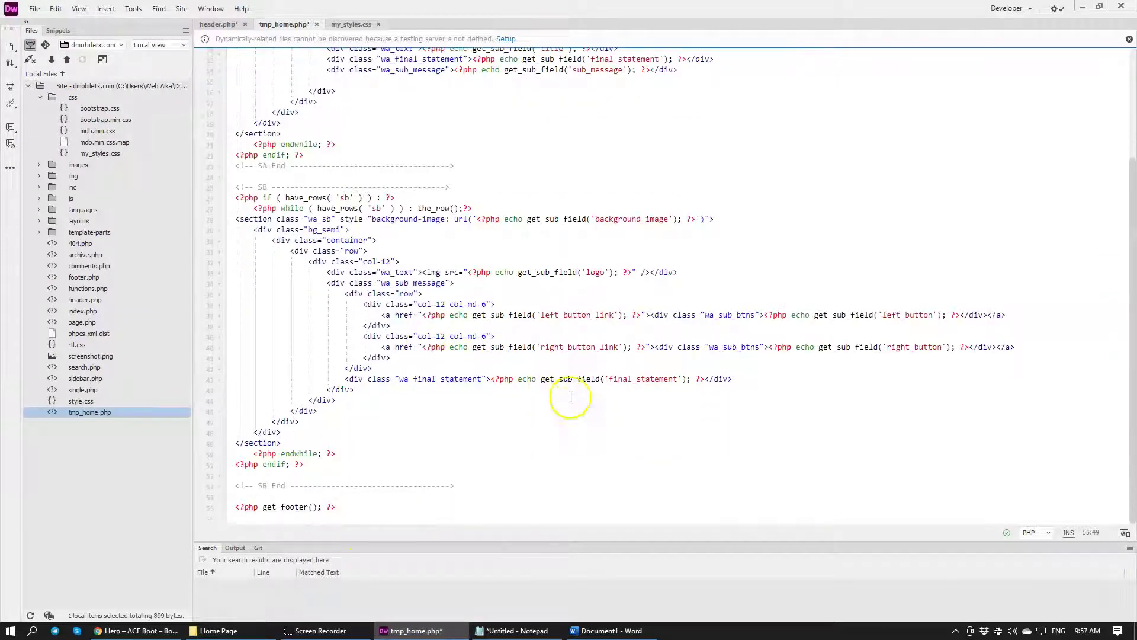
pyautogui.moveTo(491, 346); pyautogui.dragTo(619, 348)
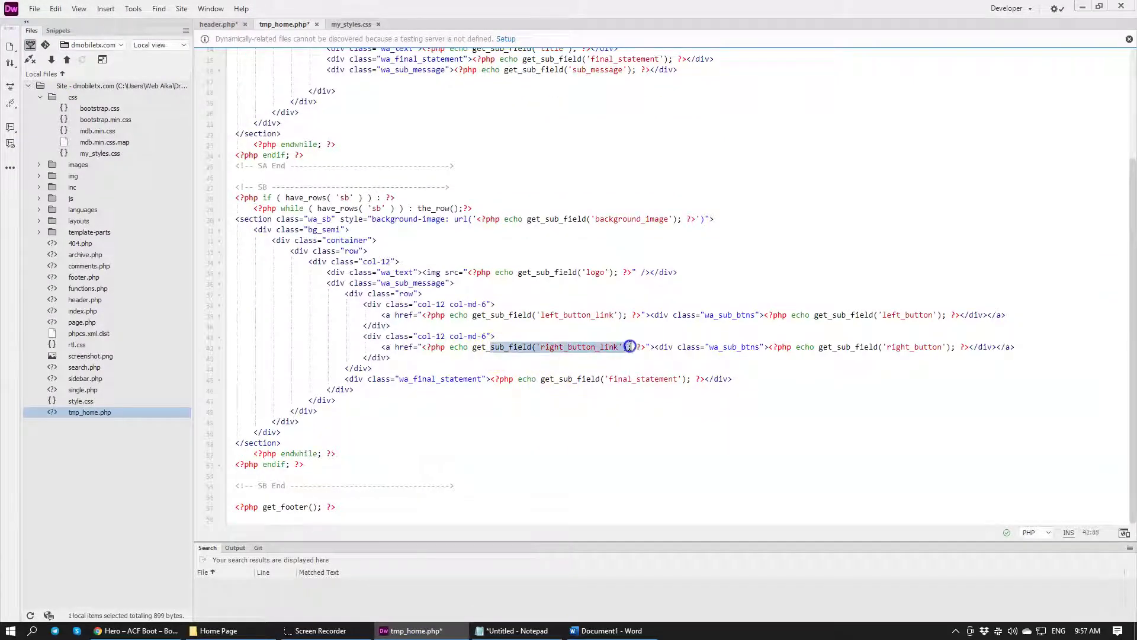
pyautogui.click(587, 344)
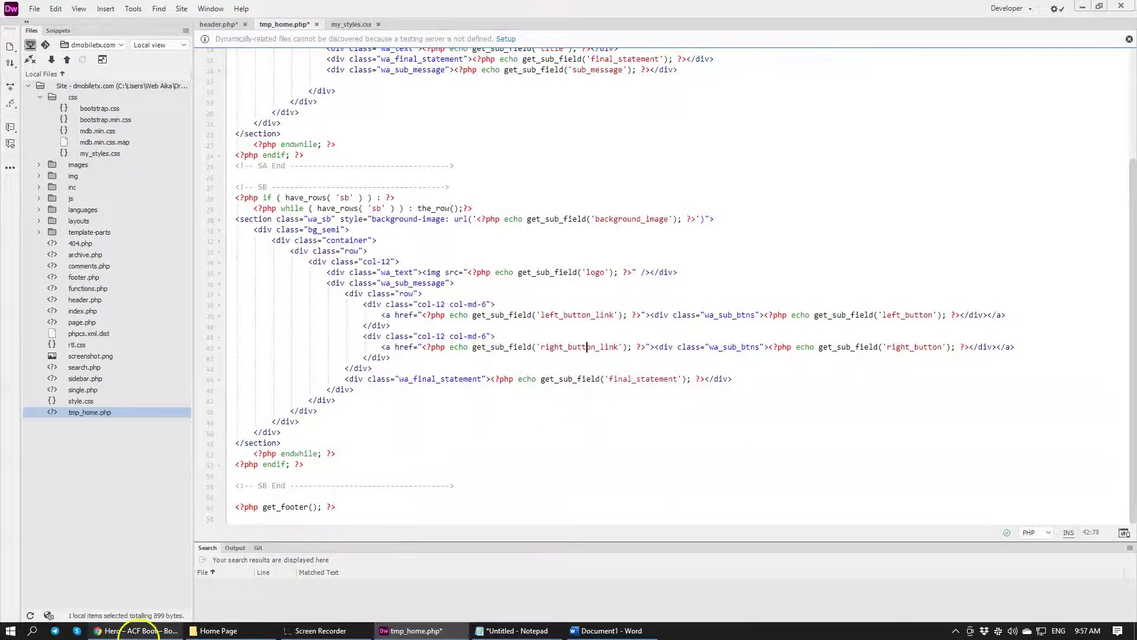
pyautogui.click(135, 630)
pyautogui.click(524, 302)
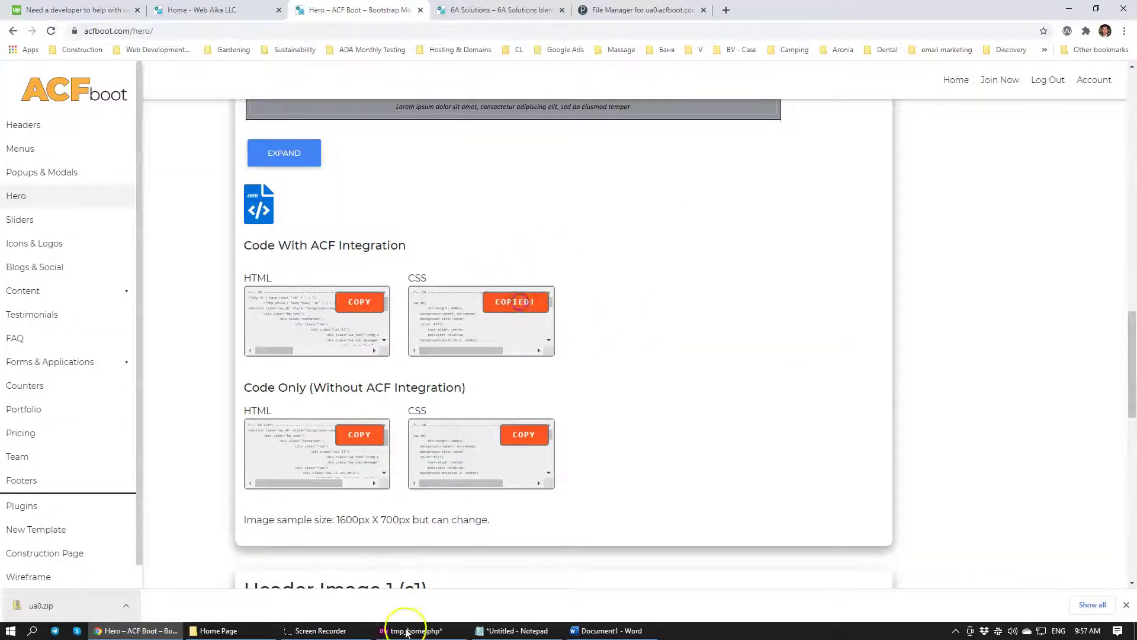
# - Paste the copied SB hero CSS rules below the SA END comment in my_styles.css
pyautogui.click(418, 632)
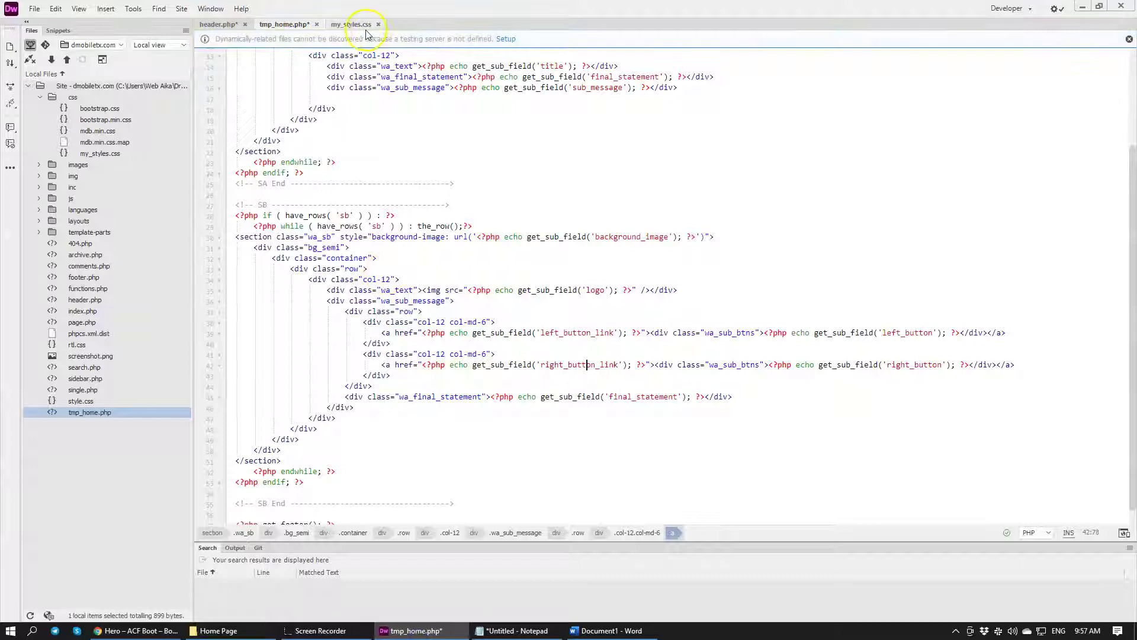
pyautogui.click(365, 28)
pyautogui.scroll(-7, 394, 349)
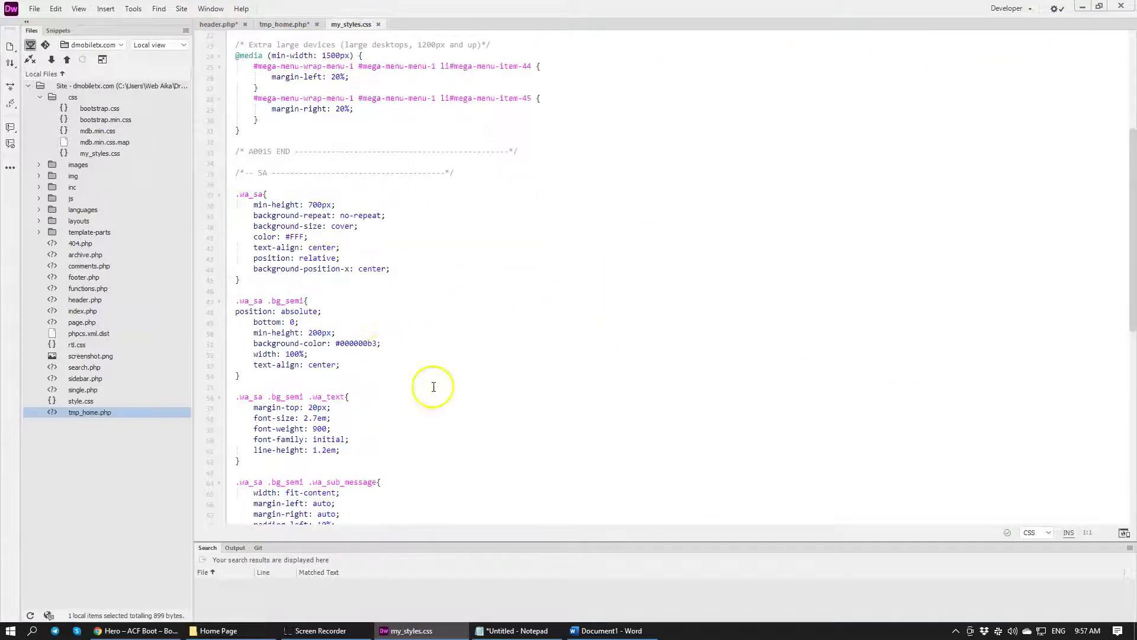
pyautogui.scroll(-10, 438, 387)
pyautogui.click(486, 392)
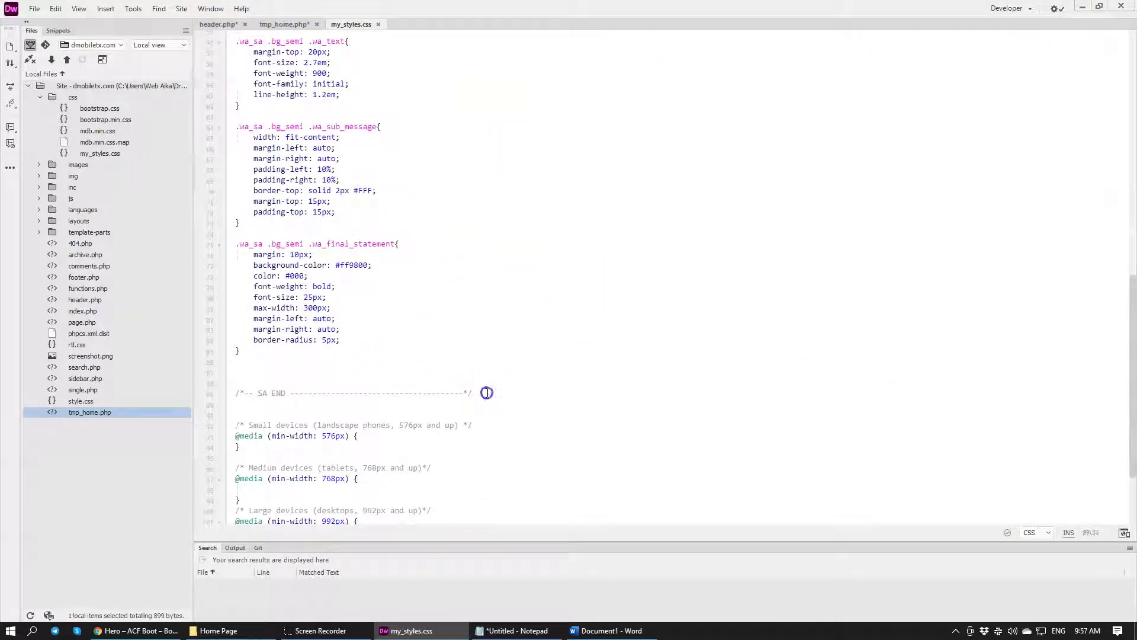
pyautogui.hotkey('ctrl', 'v')
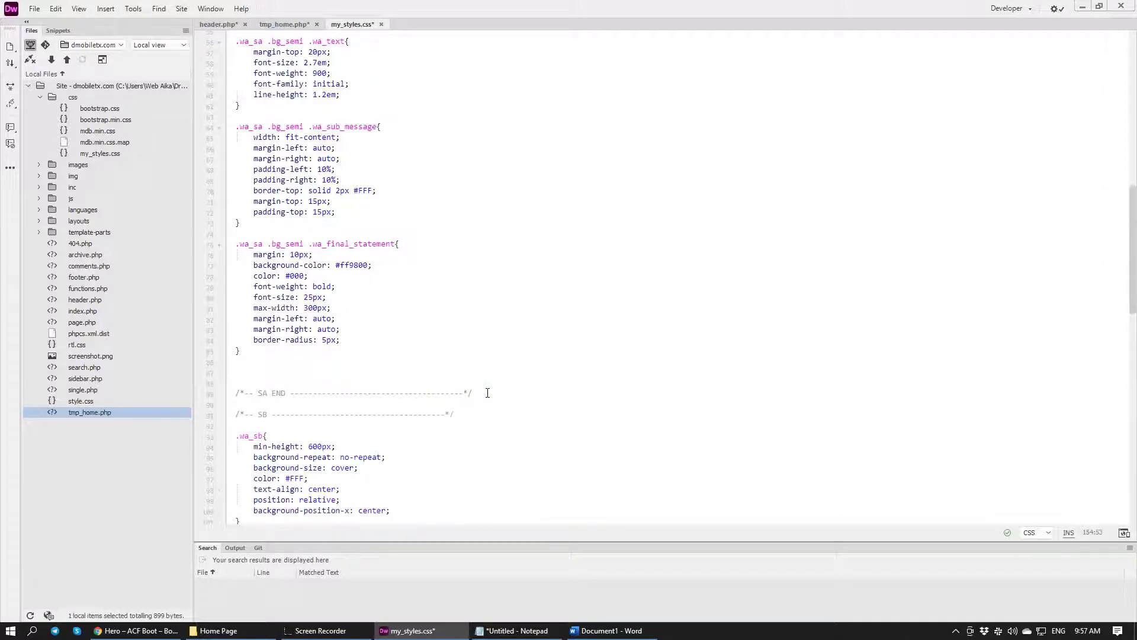
pyautogui.scroll(-9, 550, 379)
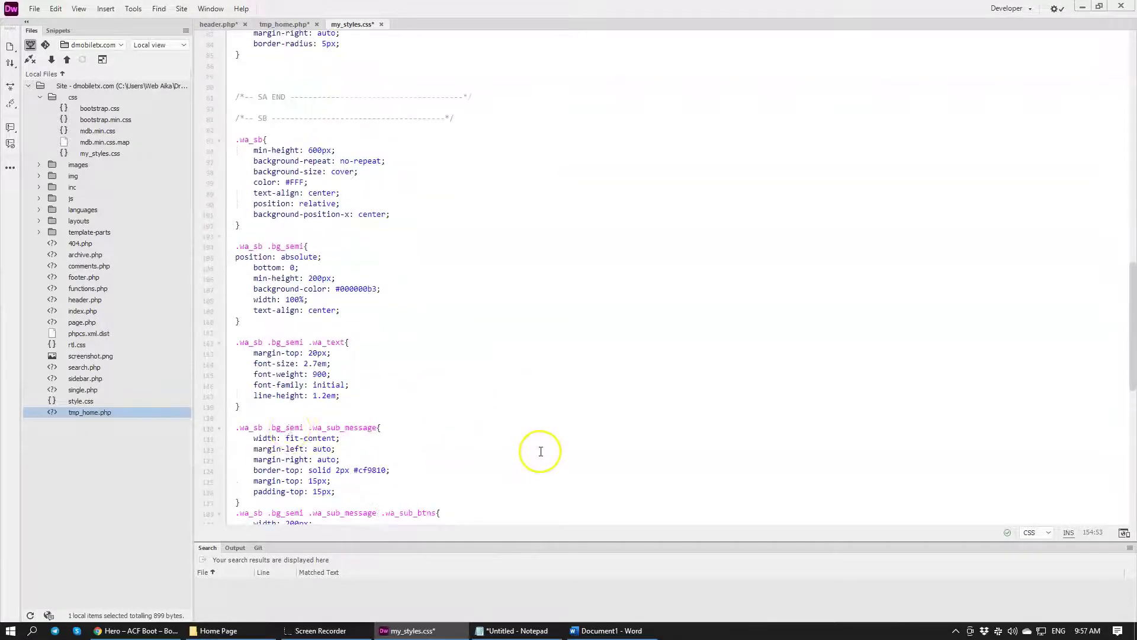
pyautogui.click(142, 630)
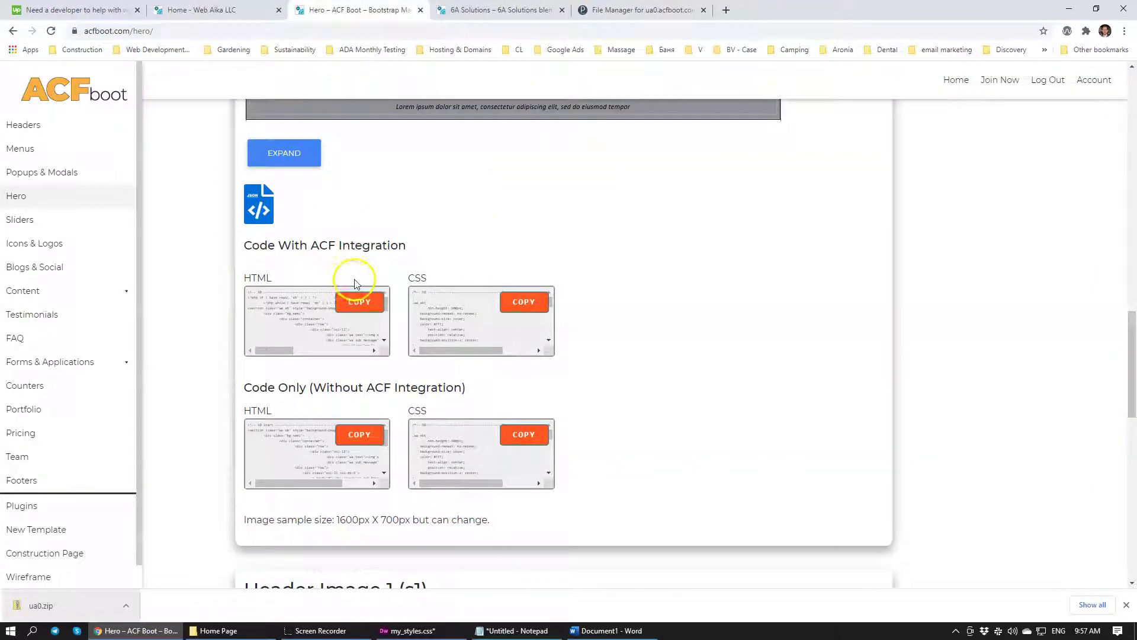
# - Download the SB field group zip and drag its SB JSON file out onto the Desktop
pyautogui.click(260, 207)
pyautogui.click(89, 605)
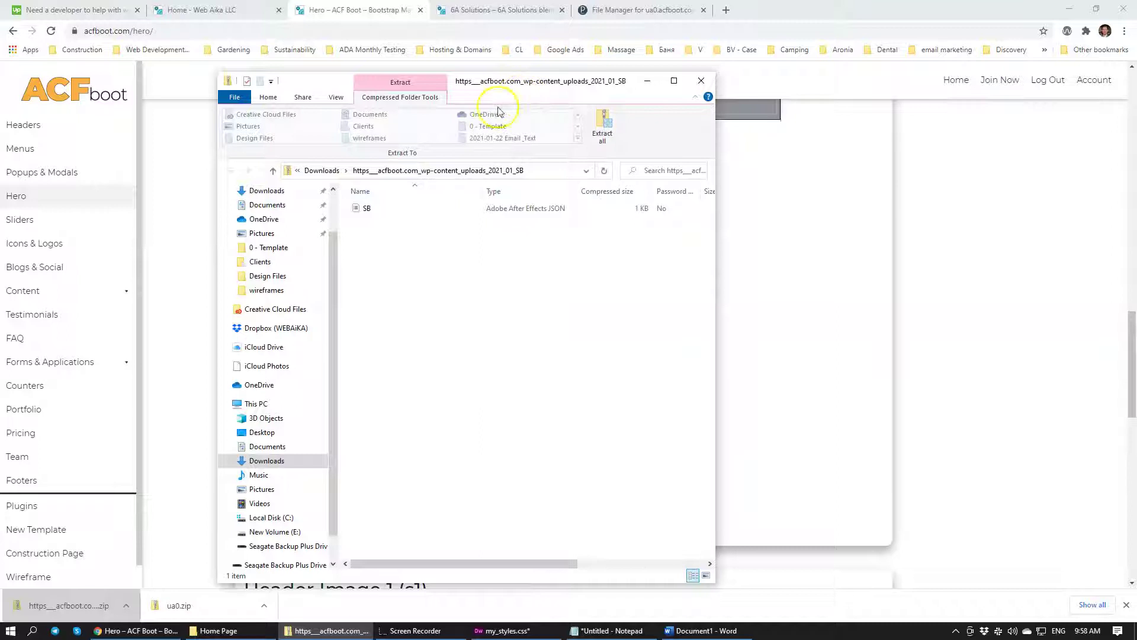
pyautogui.doubleClick(363, 208)
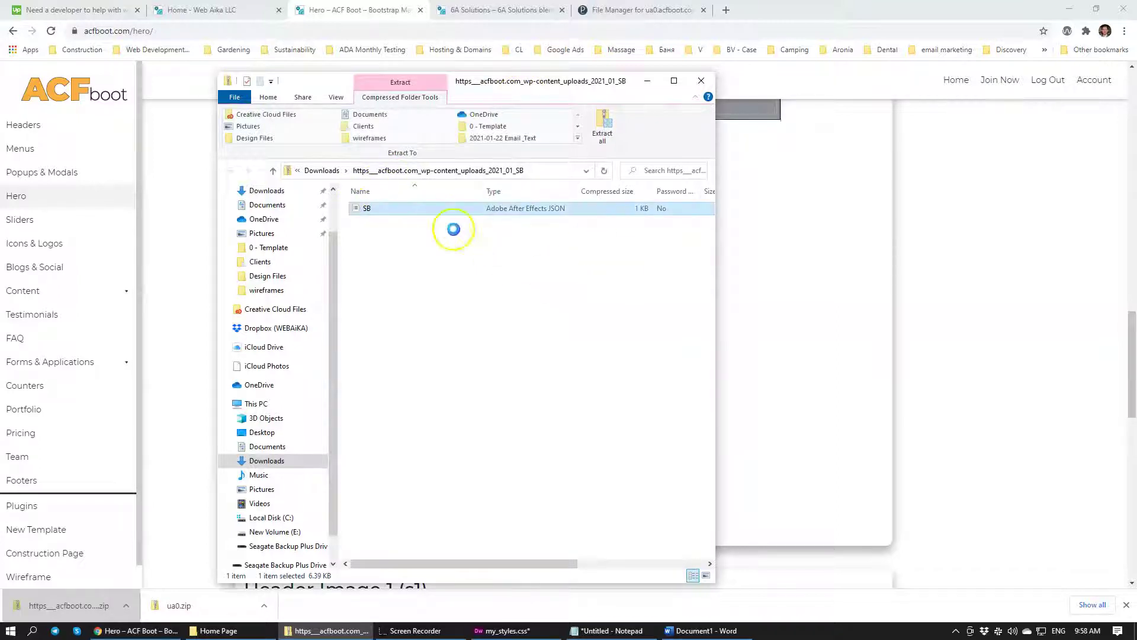
pyautogui.moveTo(403, 208); pyautogui.dragTo(270, 435)
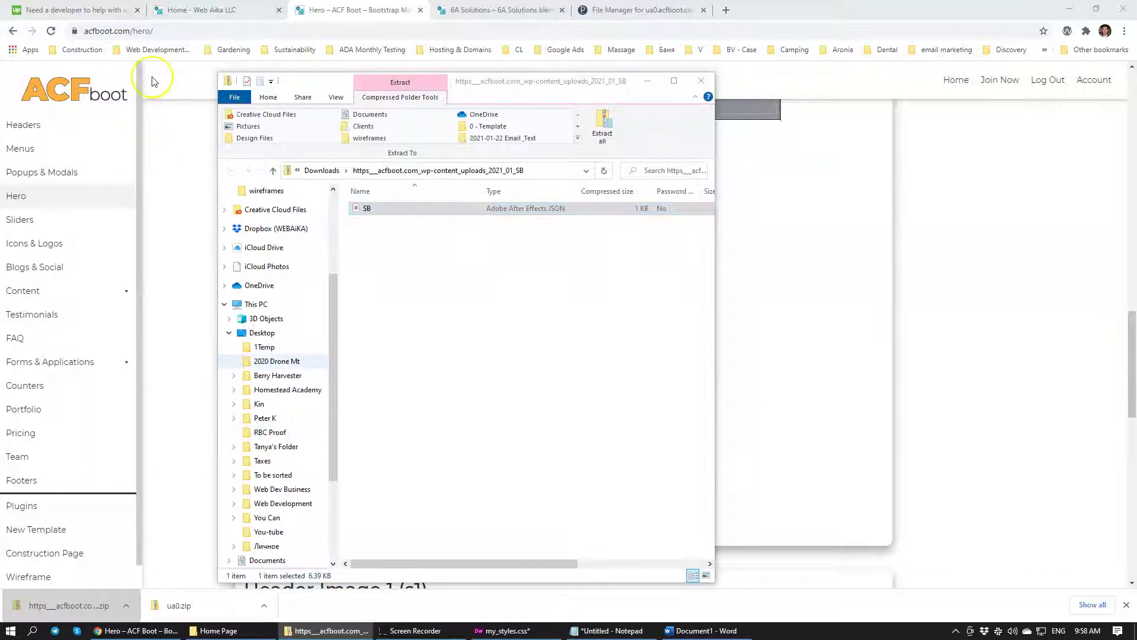
pyautogui.click(195, 10)
pyautogui.click(340, 9)
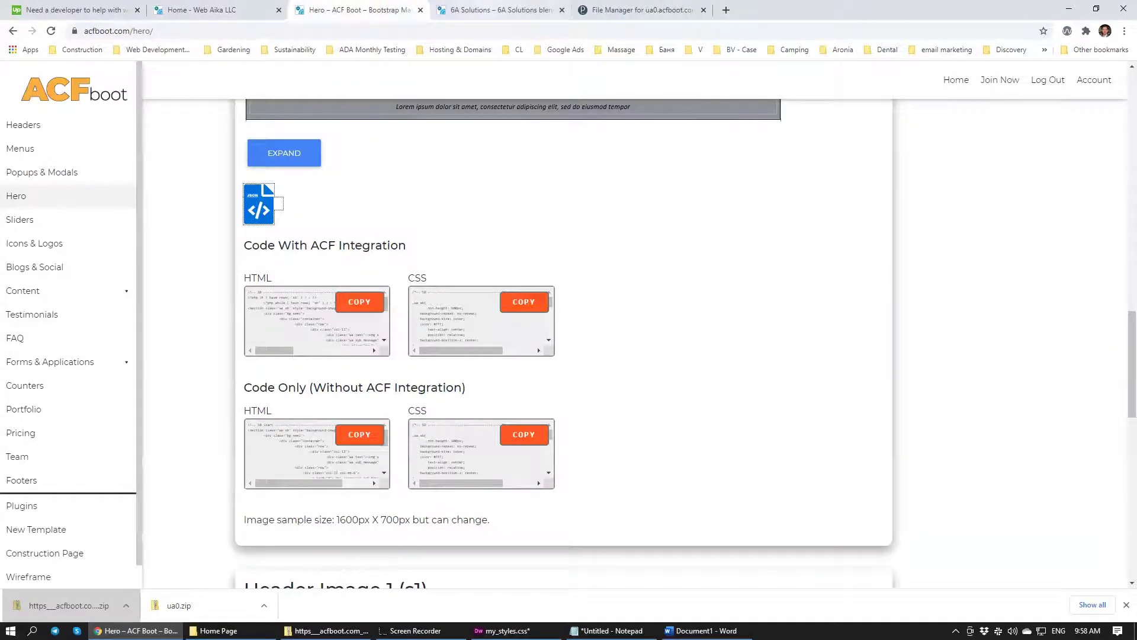
# - Append /wp to the 6A Solutions site address and log in to its WordPress admin
pyautogui.click(497, 10)
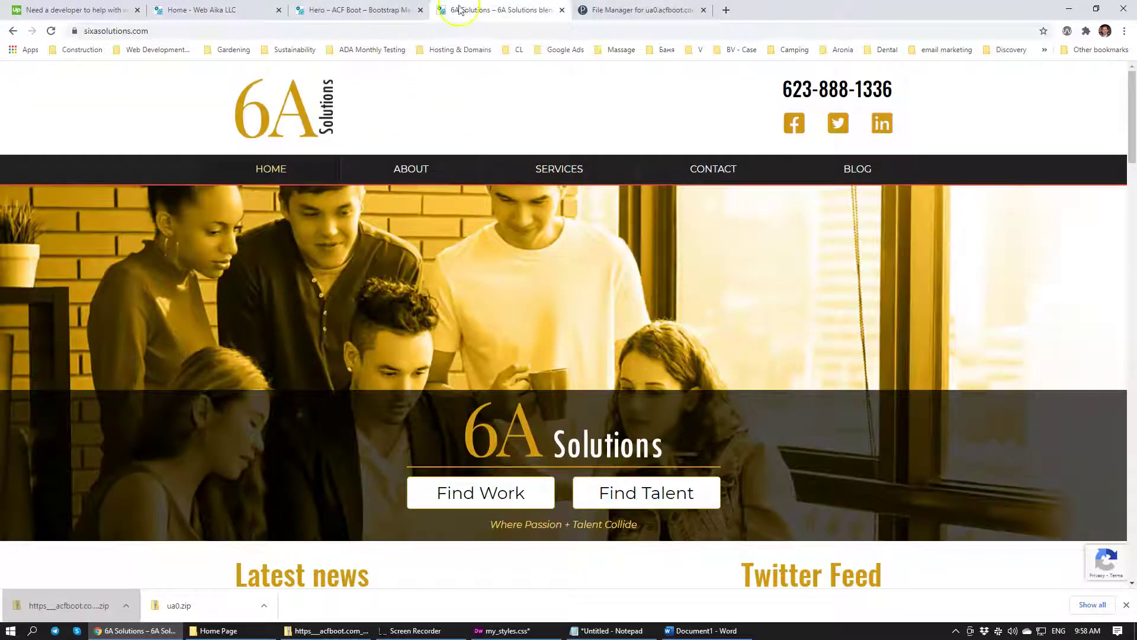
pyautogui.click(731, 11)
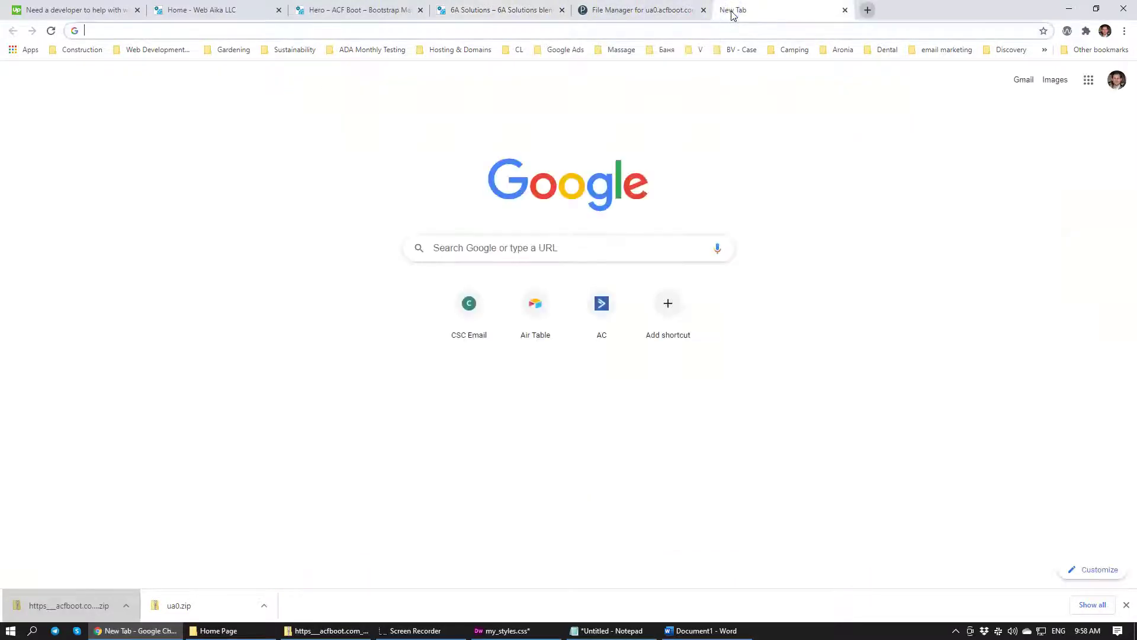
pyautogui.write('do')
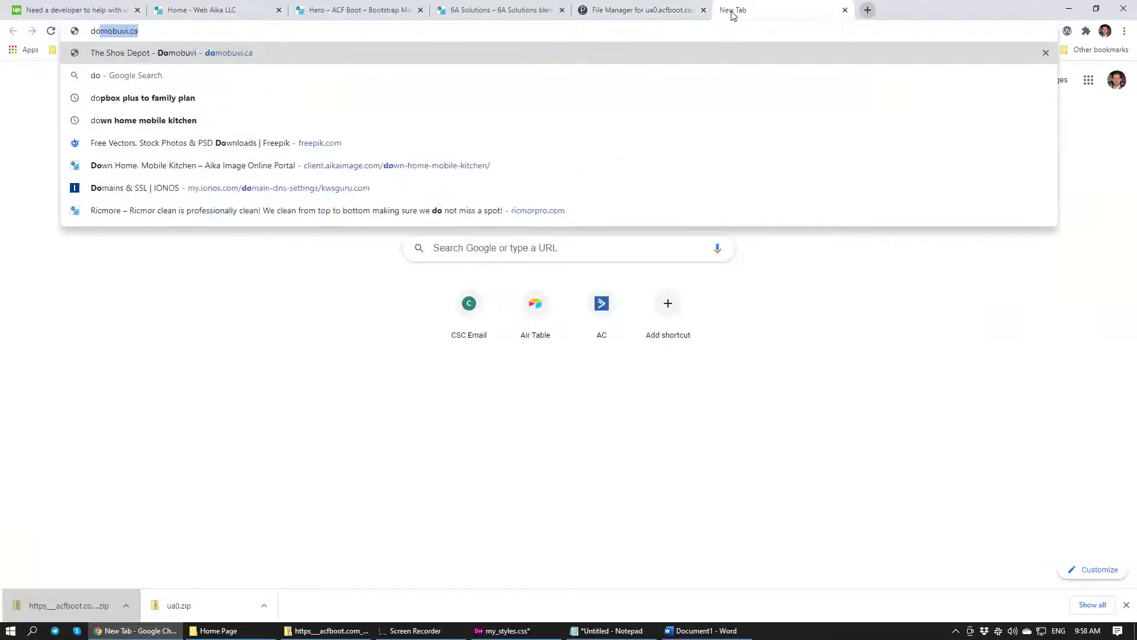
pyautogui.press('Escape')
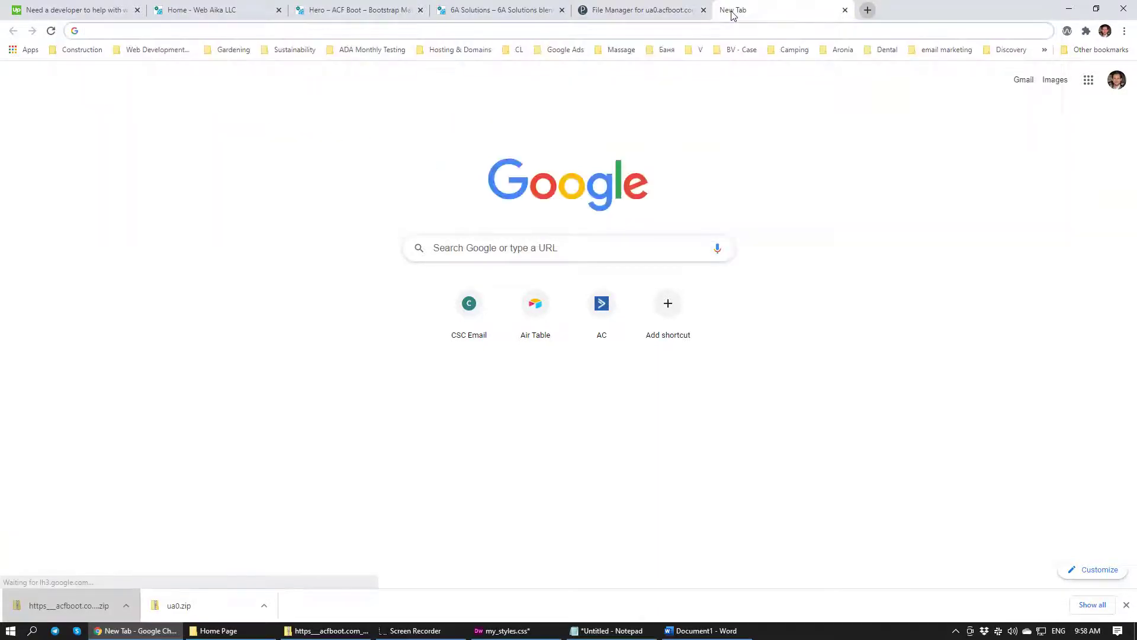
pyautogui.click(436, 12)
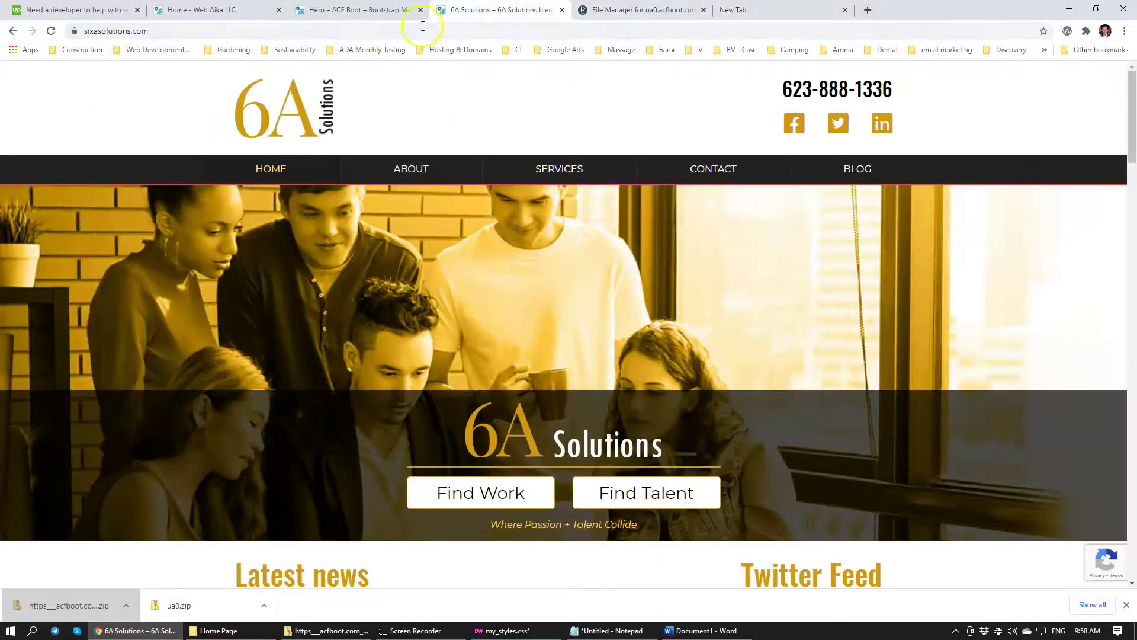
pyautogui.click(206, 30)
pyautogui.click(264, 25)
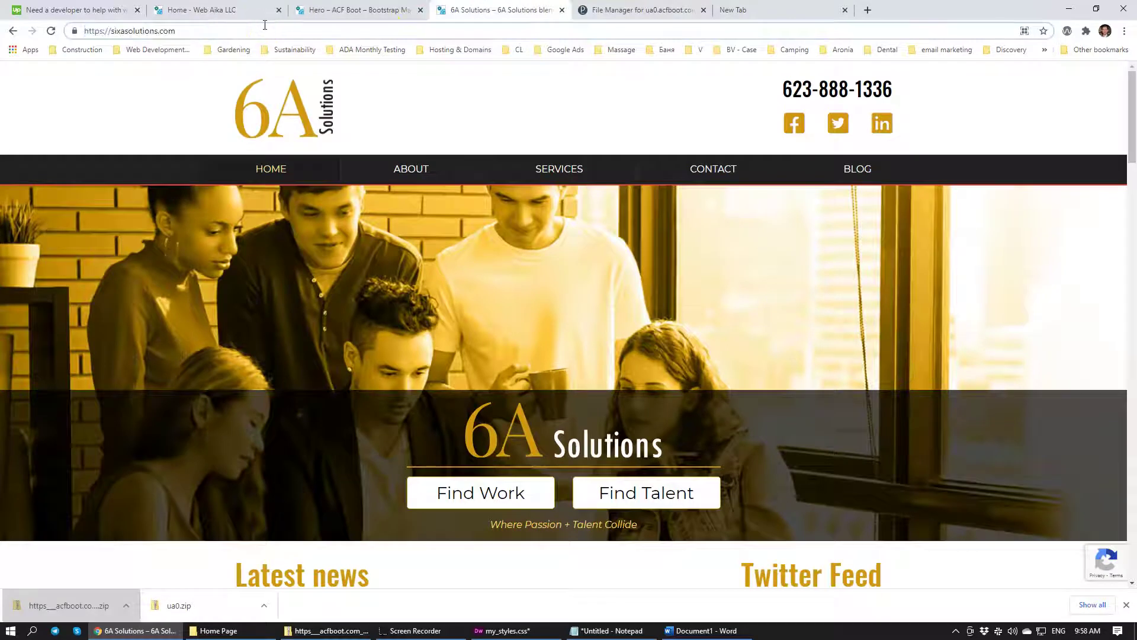
pyautogui.write('/wp')
pyautogui.press('Return')
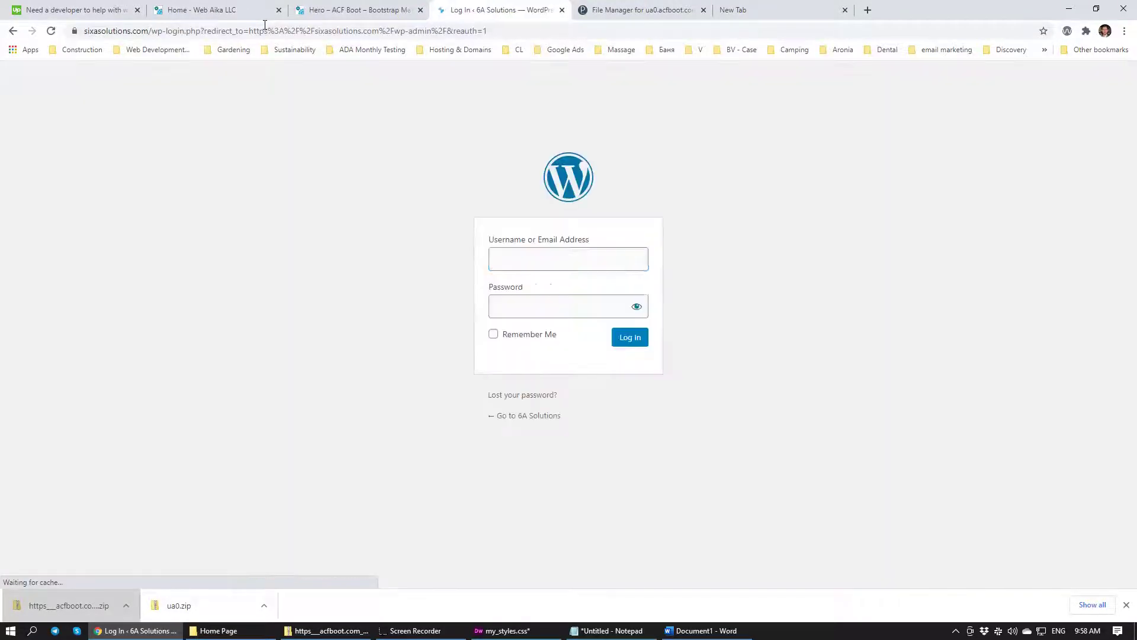
pyautogui.click(628, 336)
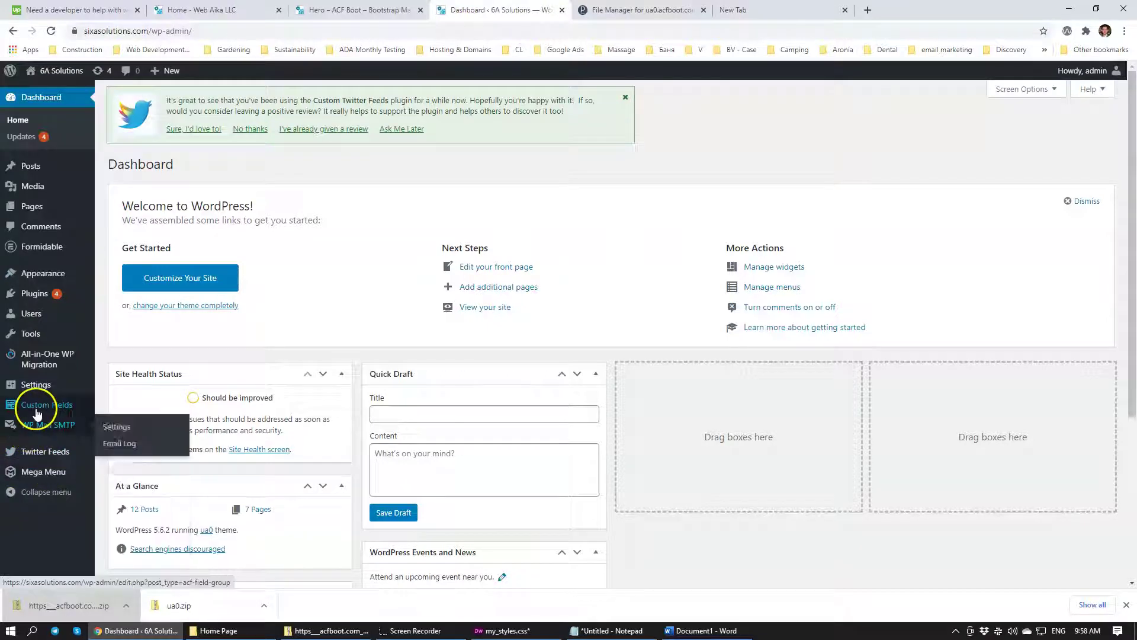
pyautogui.moveTo(61, 413)
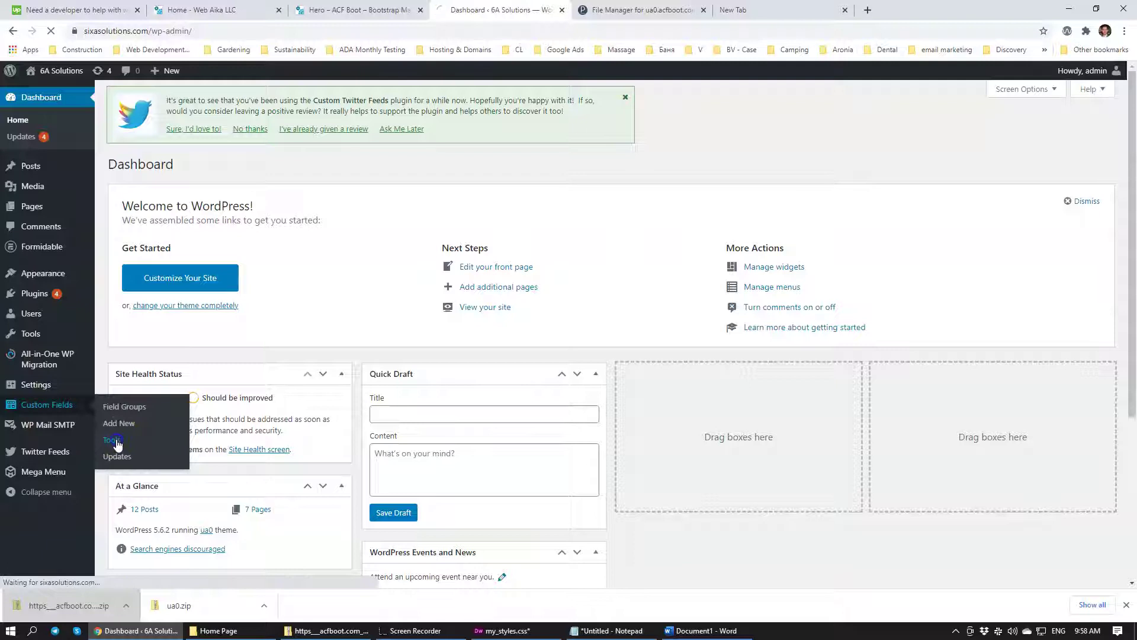
# - In Custom Fields Tools, choose the SB JSON file from the Desktop for import
pyautogui.click(115, 442)
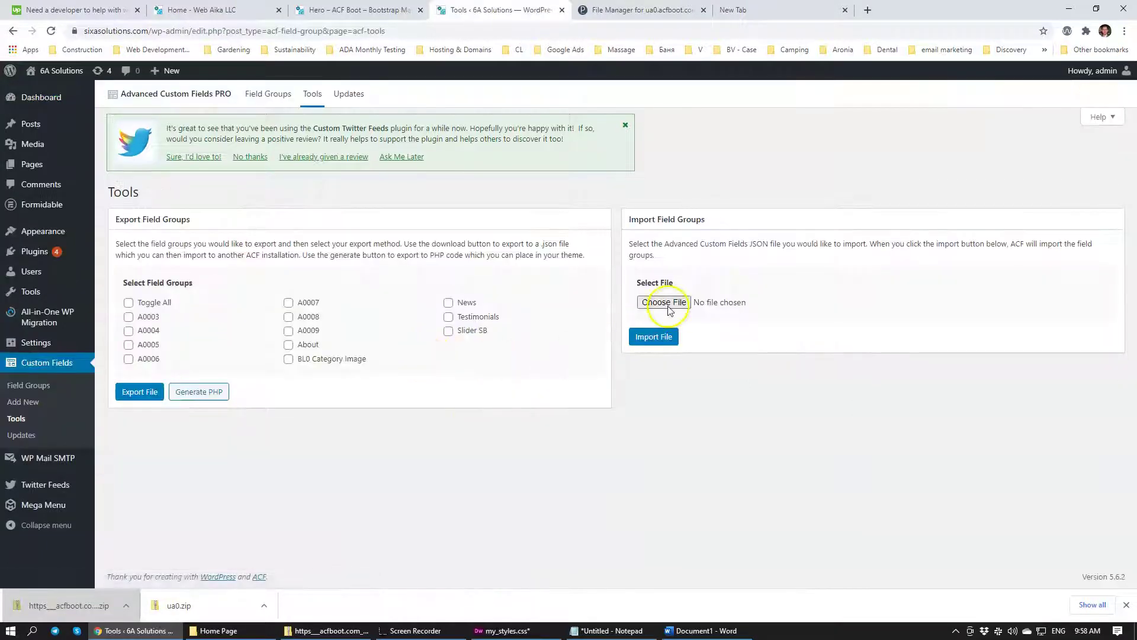
pyautogui.click(670, 307)
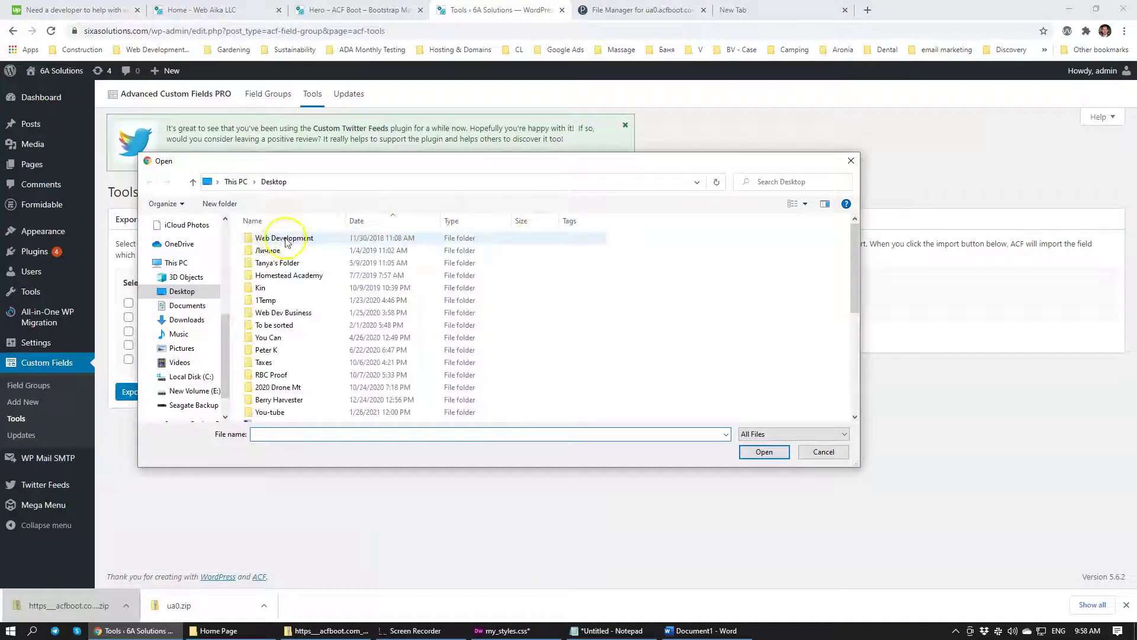
pyautogui.scroll(3, 195, 279)
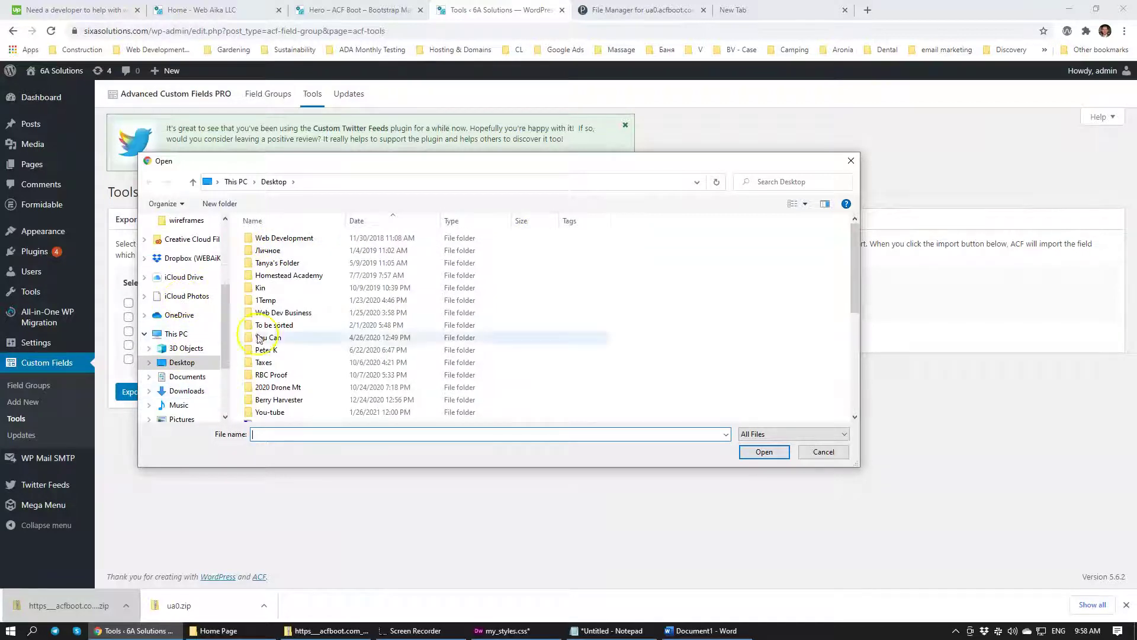
pyautogui.scroll(-4, 395, 354)
pyautogui.scroll(-2, 331, 331)
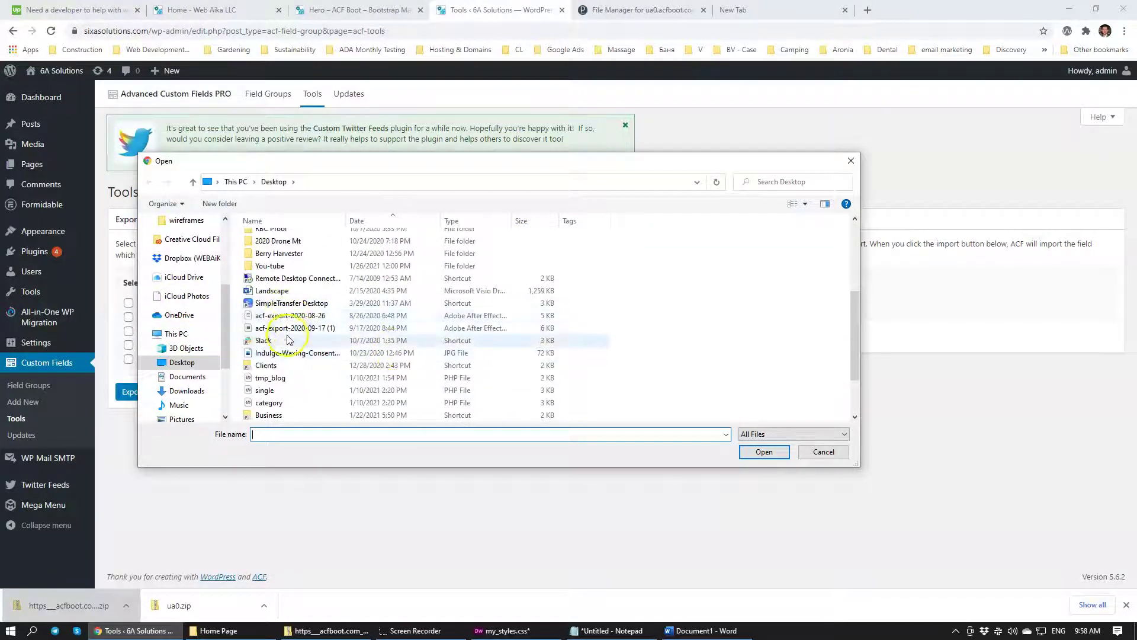
pyautogui.scroll(-1, 279, 368)
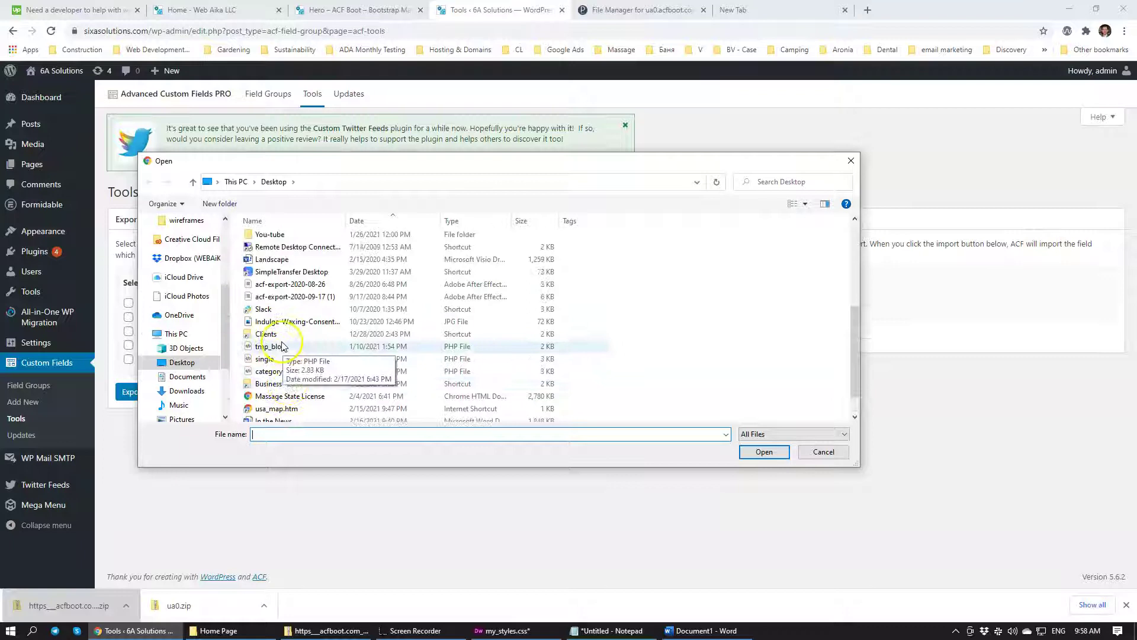
pyautogui.click(261, 415)
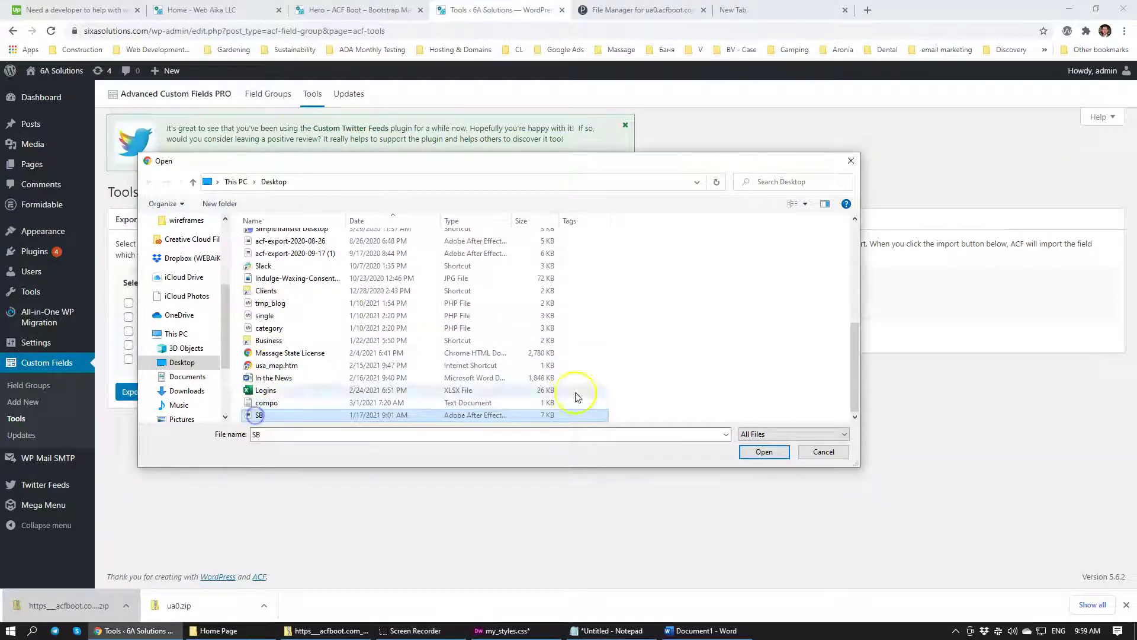
pyautogui.click(760, 454)
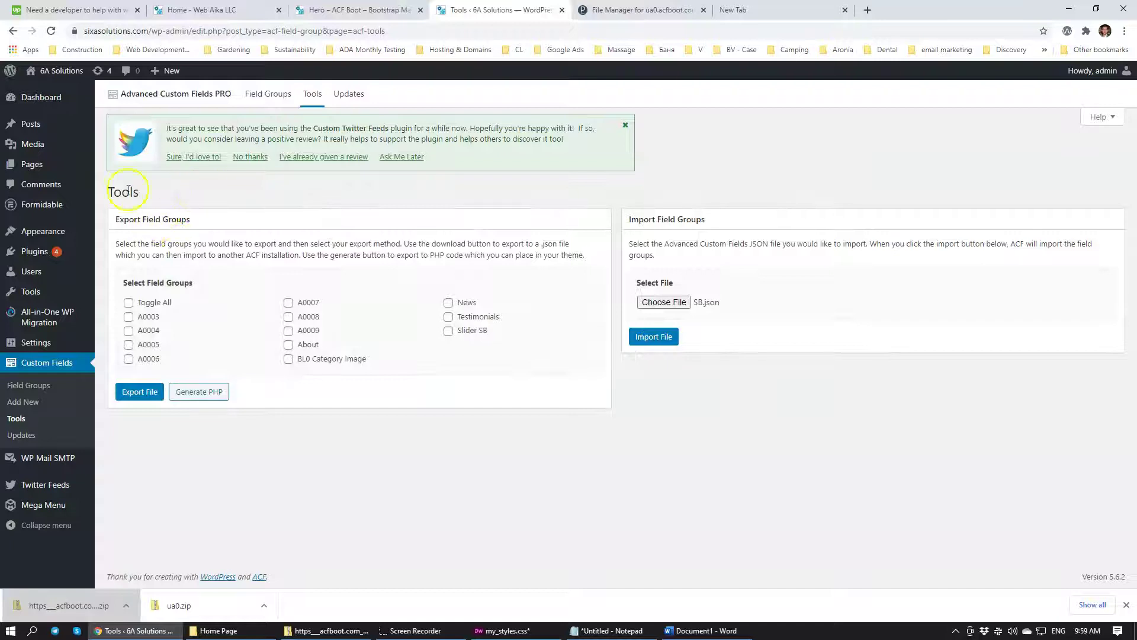
# - Go to the Pages list, staying at the first Leave site prompt and leaving at the second
pyautogui.click(50, 168)
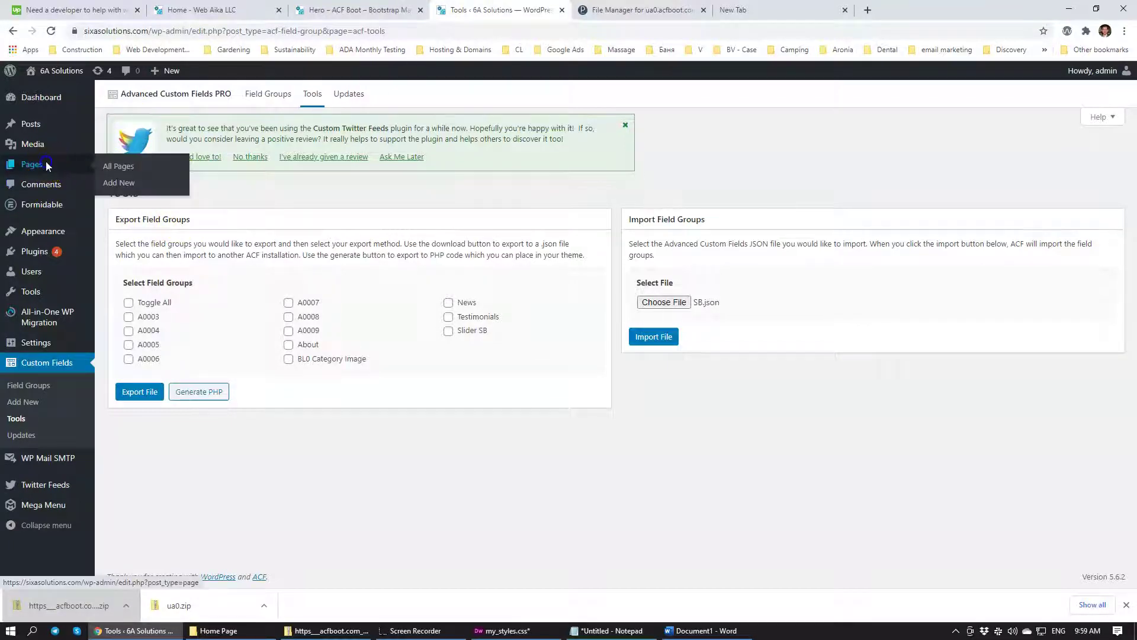
pyautogui.click(671, 97)
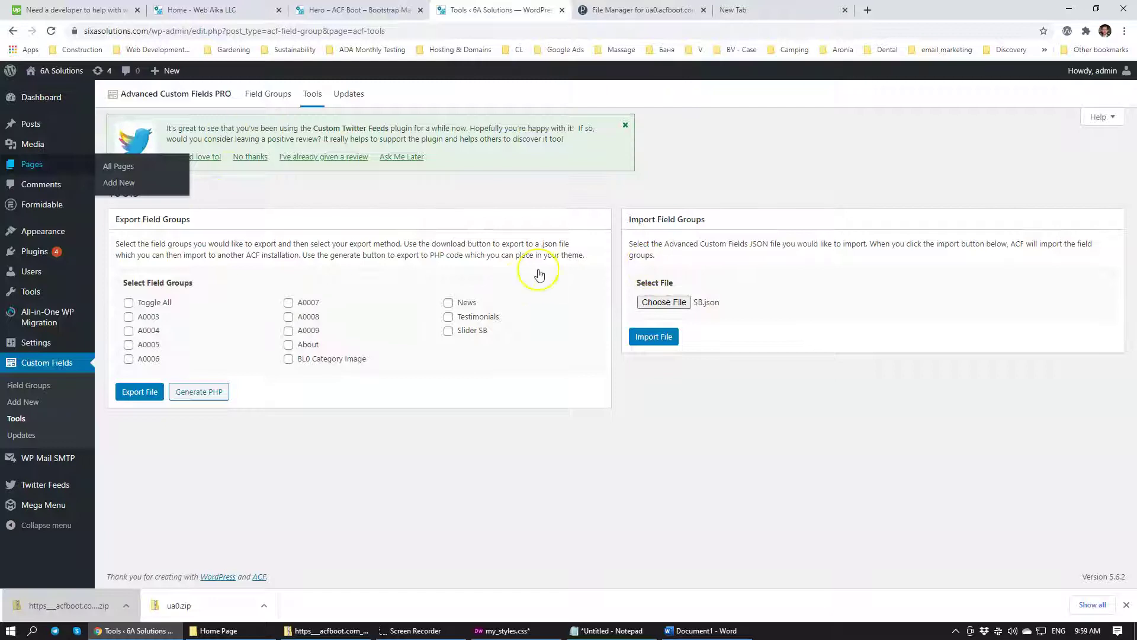
pyautogui.click(57, 167)
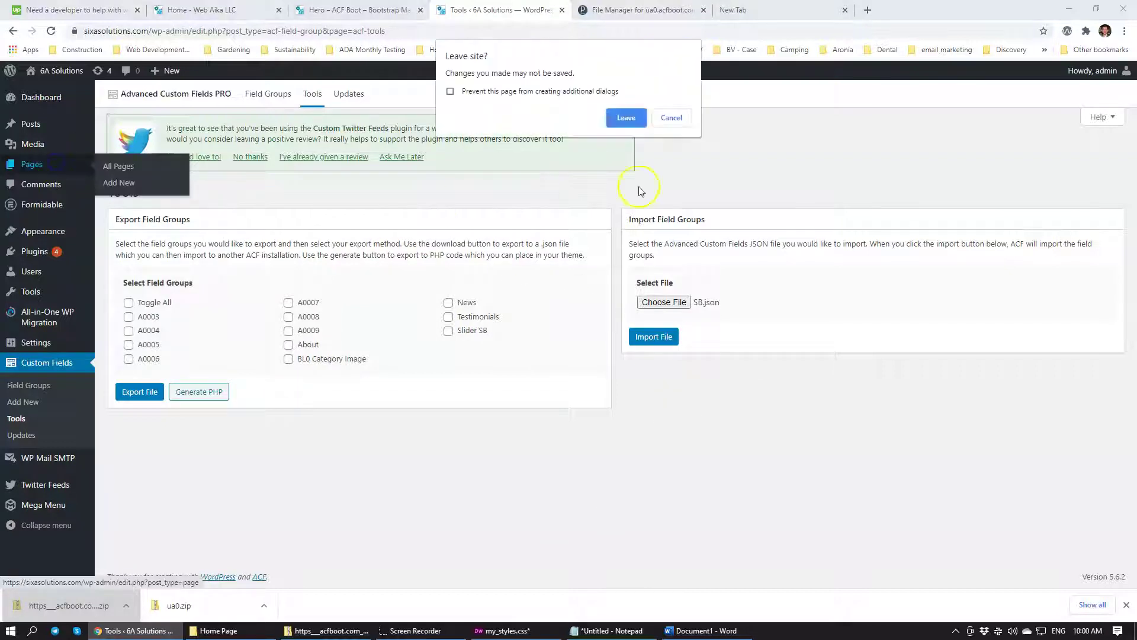
pyautogui.click(623, 118)
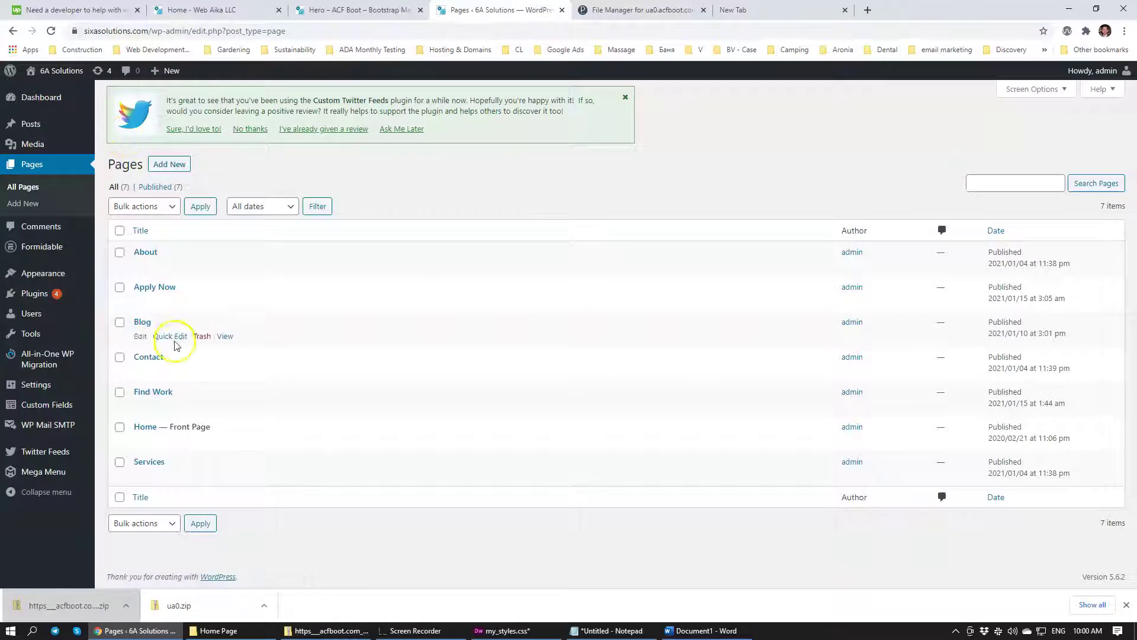
# - Open the Home page editor and scroll through its Left Button, Slider SB and A0003 rows
pyautogui.click(146, 427)
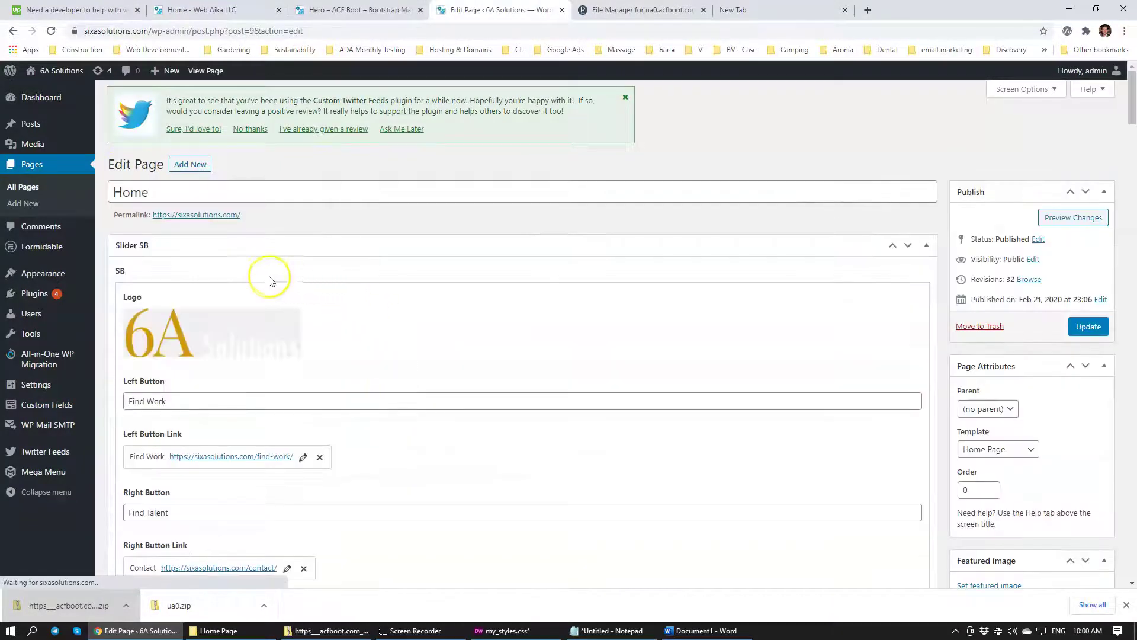
pyautogui.scroll(-3, 249, 273)
pyautogui.scroll(2, 320, 253)
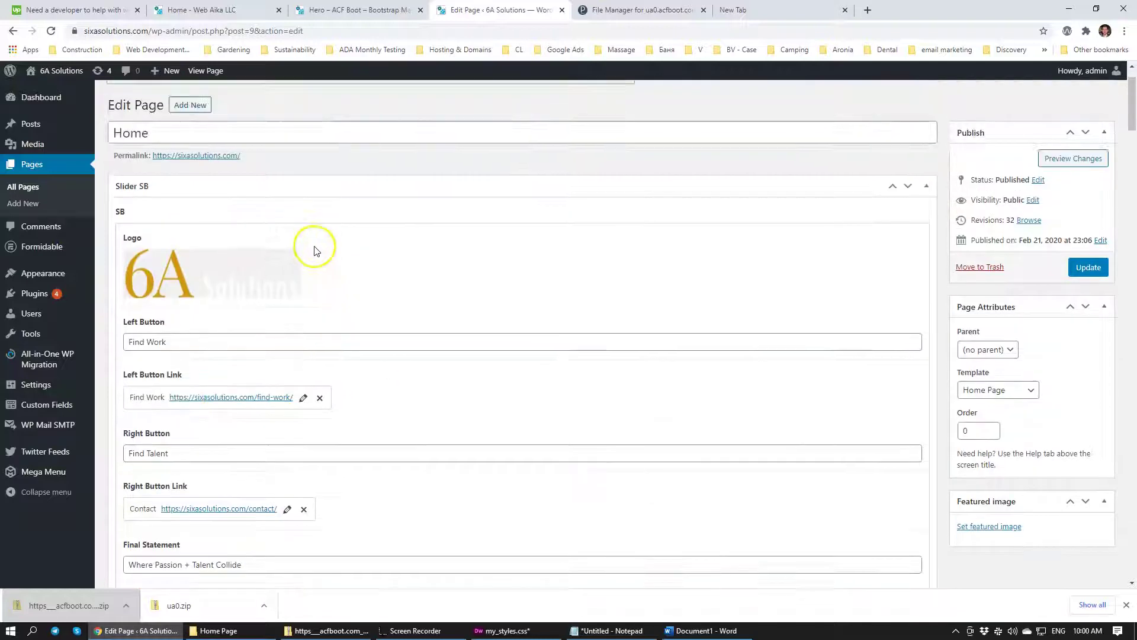
pyautogui.click(179, 341)
pyautogui.scroll(-4, 179, 499)
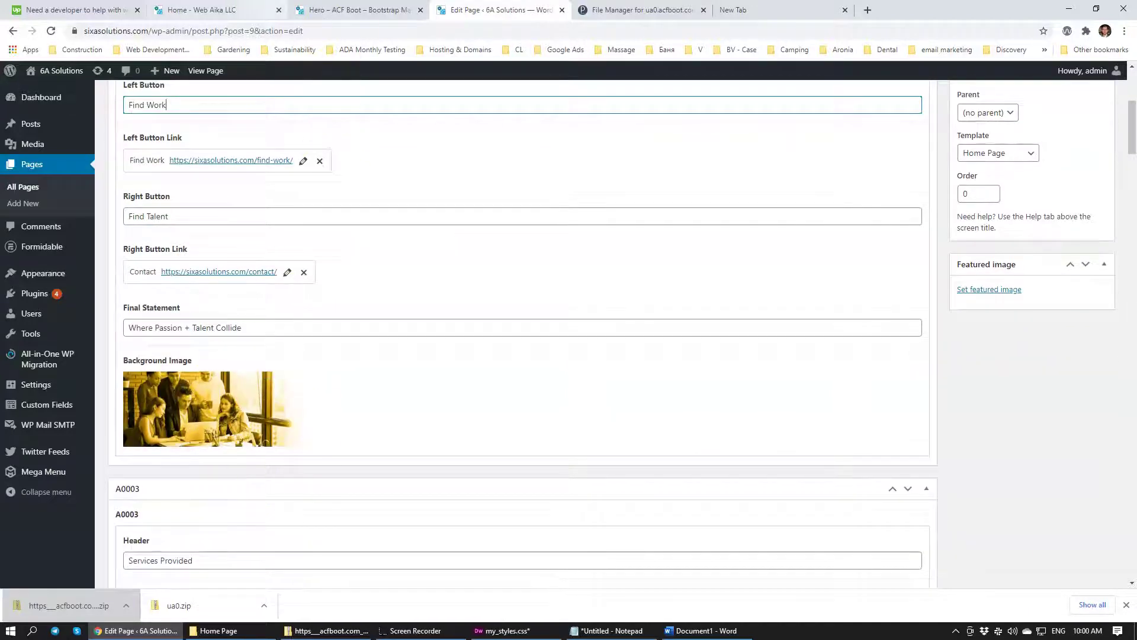
pyautogui.scroll(-6, 301, 309)
pyautogui.scroll(-7, 302, 311)
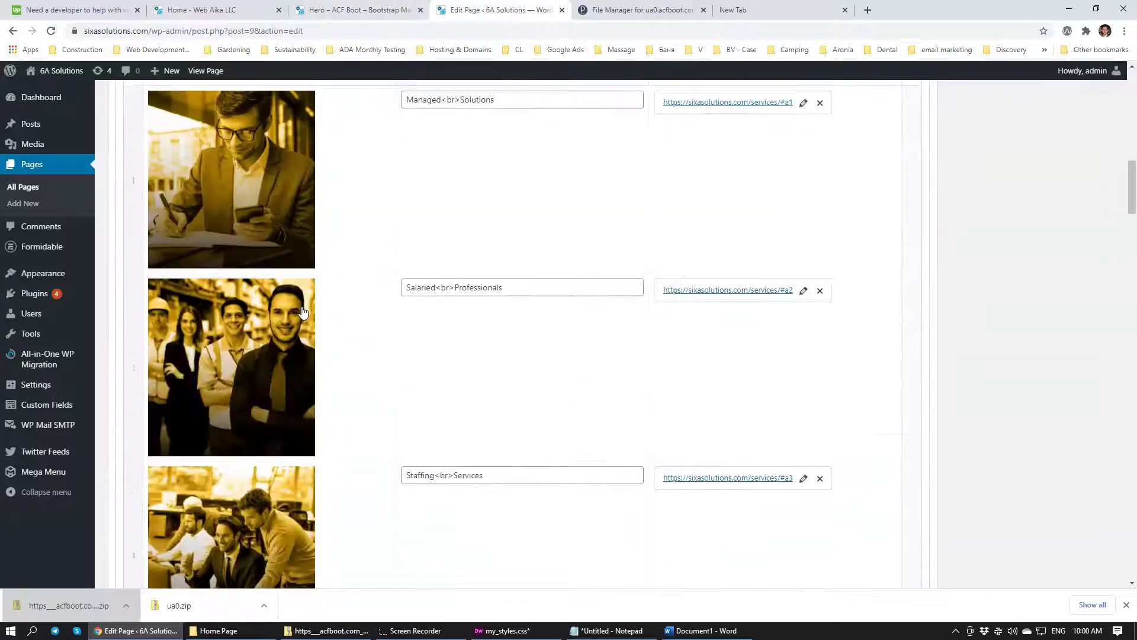
pyautogui.scroll(-3, 302, 311)
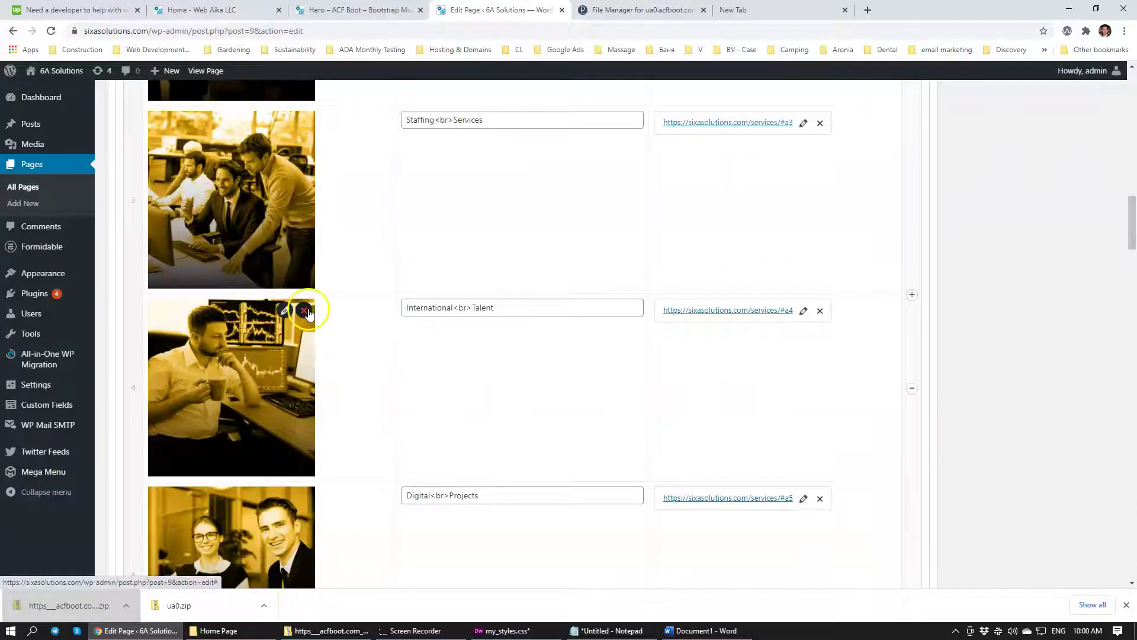
pyautogui.scroll(-12, 308, 312)
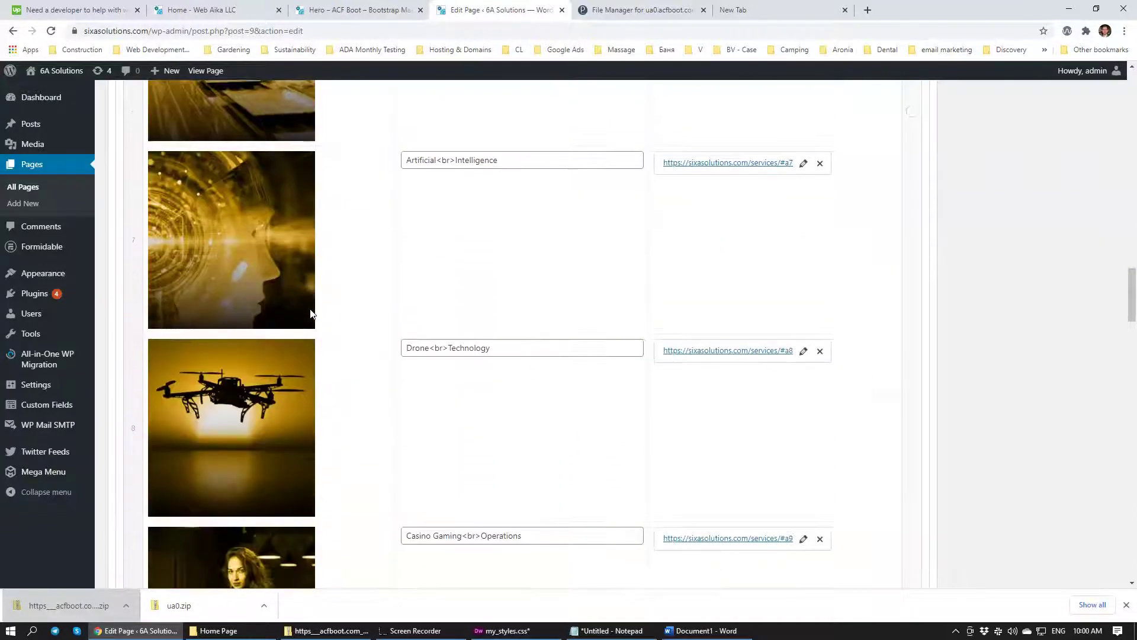
pyautogui.scroll(-3, 310, 313)
pyautogui.click(327, 8)
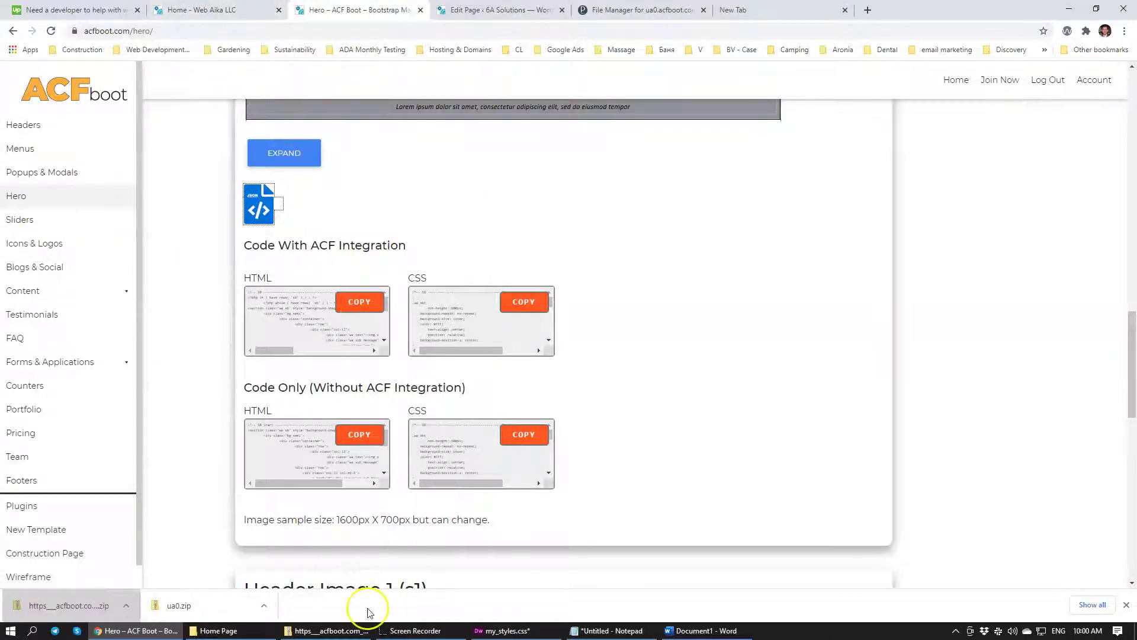
# - Open 6A Solutions_Main.pdf from the Home Page folder and scroll down to the footer
pyautogui.moveTo(208, 631)
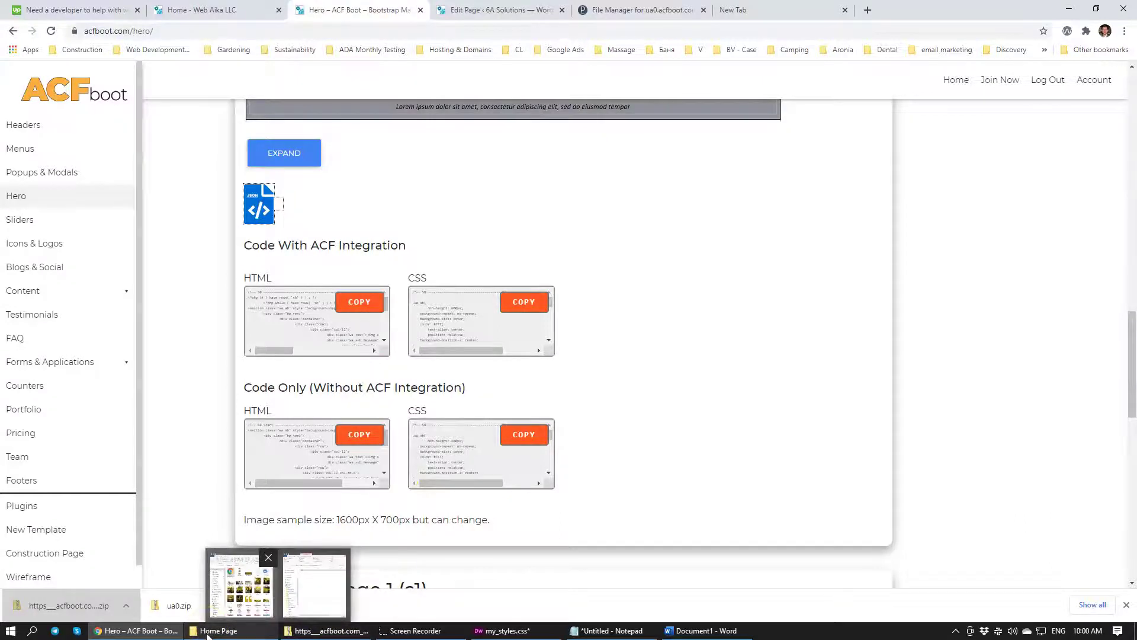
pyautogui.click(241, 585)
pyautogui.click(349, 218)
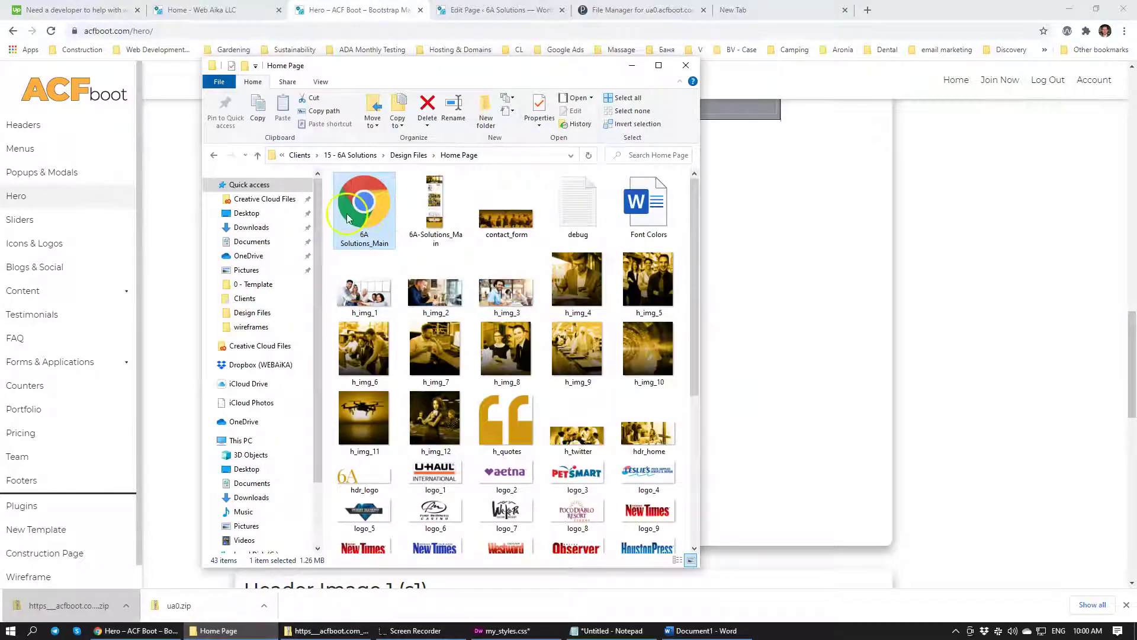
pyautogui.doubleClick(350, 216)
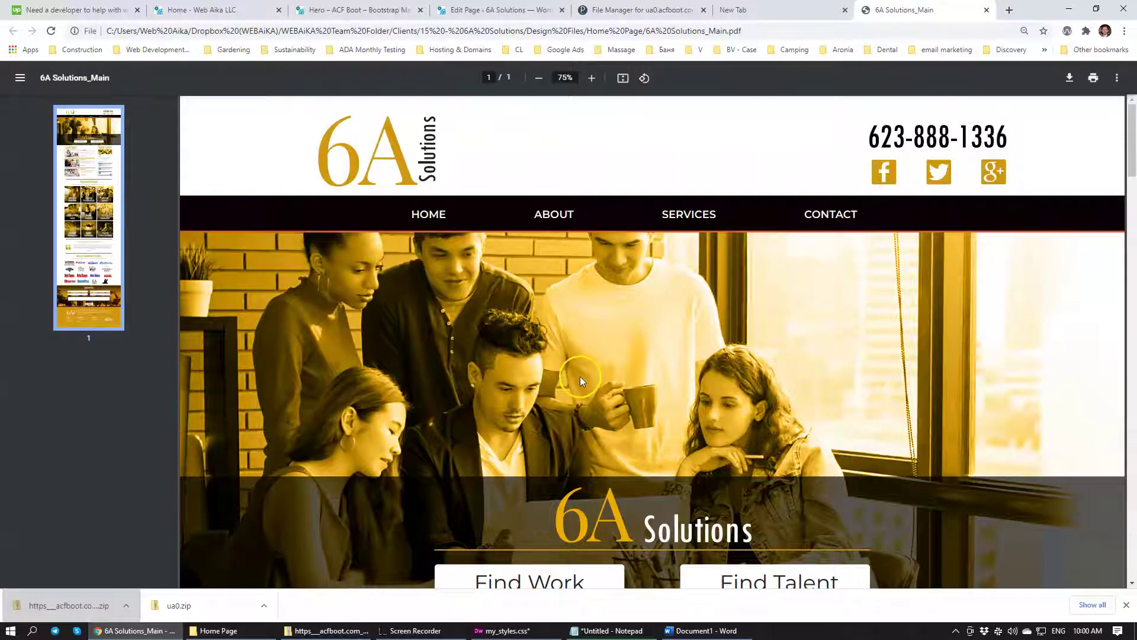
pyautogui.scroll(-3, 581, 376)
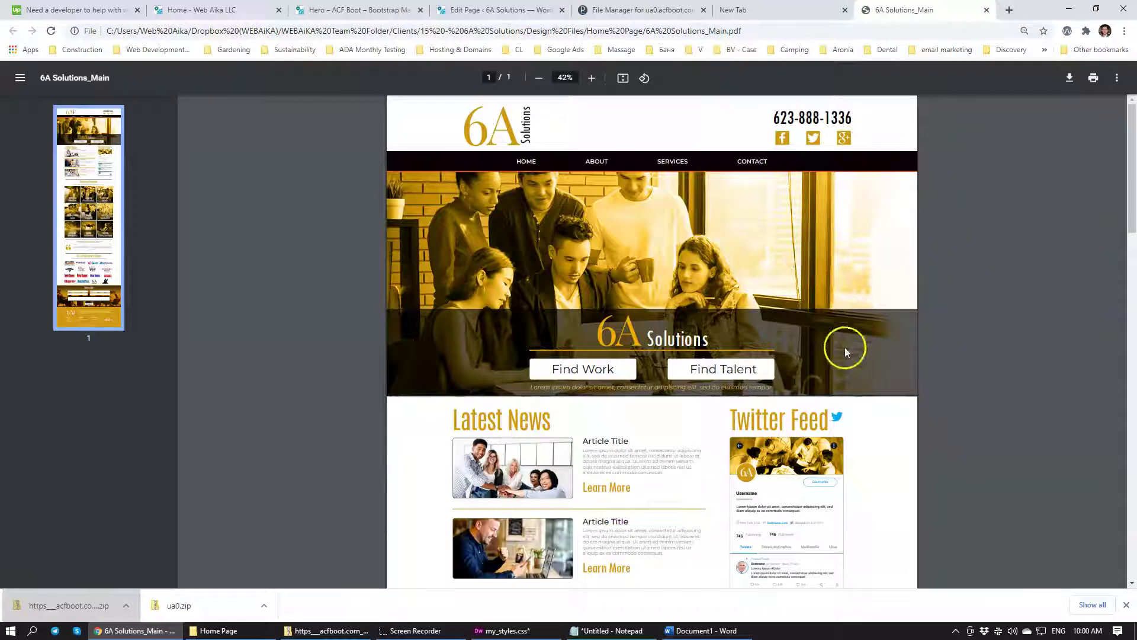
pyautogui.scroll(-10, 846, 349)
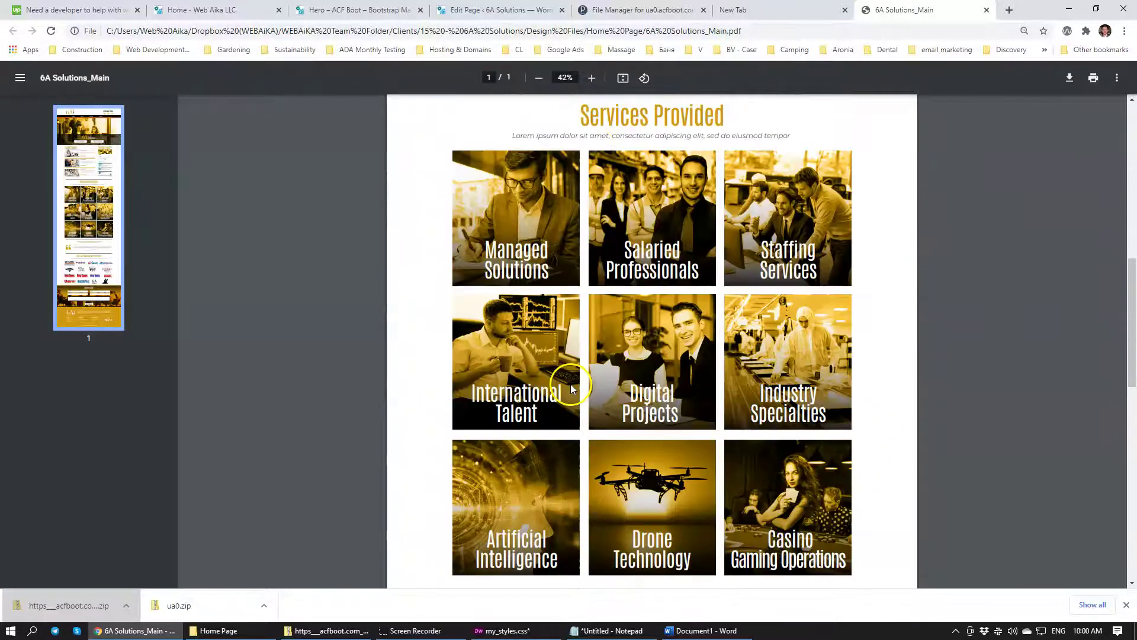
pyautogui.scroll(-10, 572, 388)
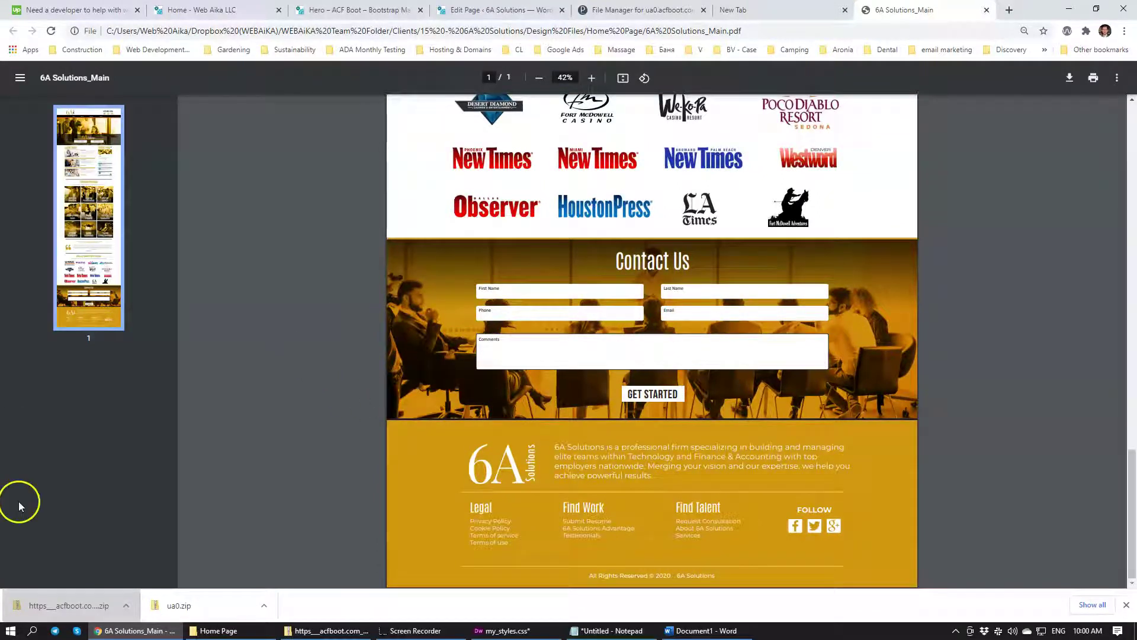
# - Cycle through the PDF, Plesk and WordPress windows back to the ACF Boot Hero page
pyautogui.click(128, 630)
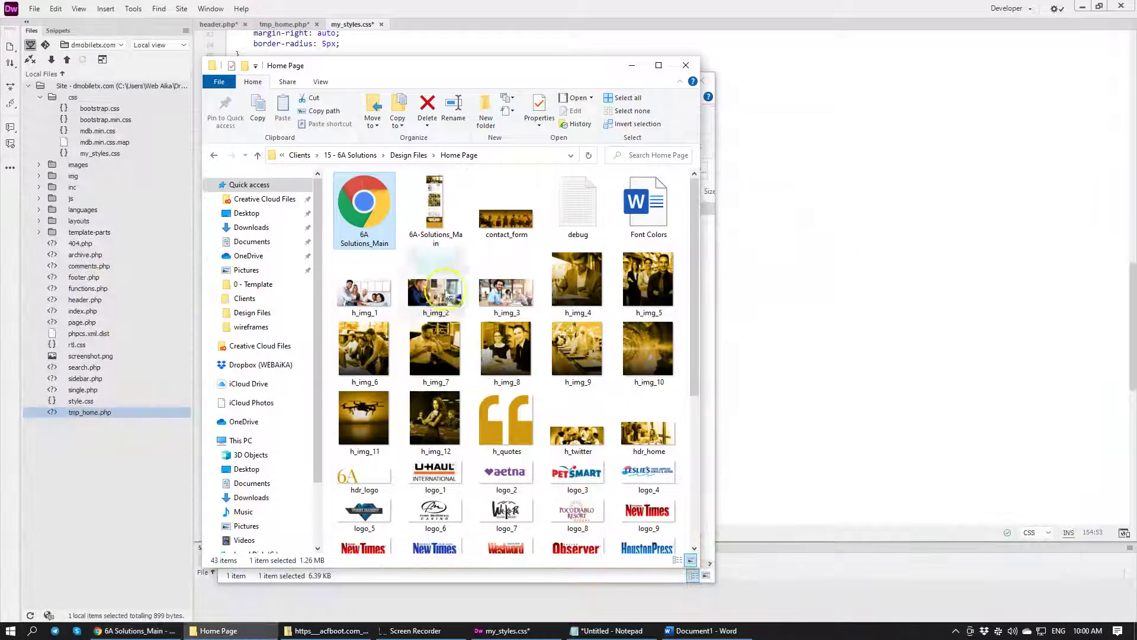
pyautogui.click(133, 630)
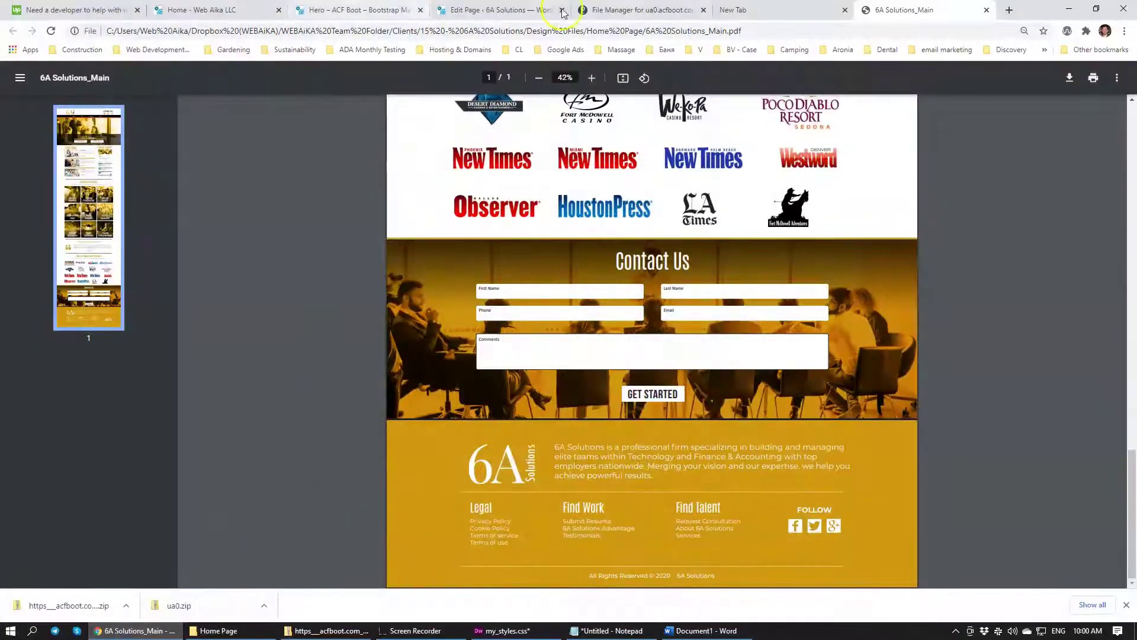
pyautogui.click(637, 6)
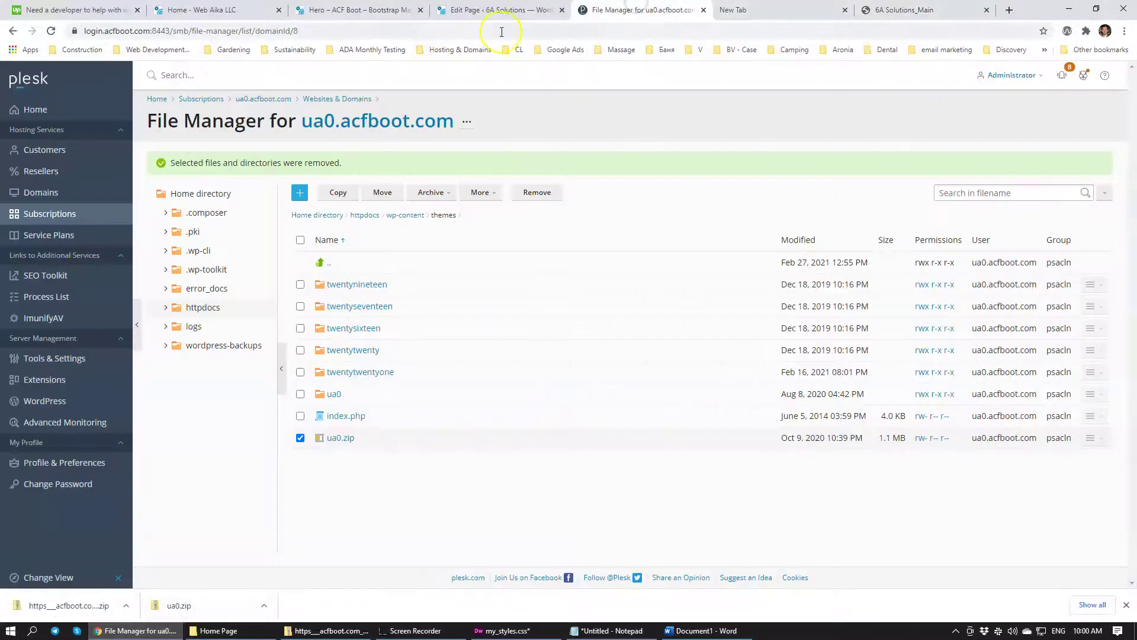
pyautogui.click(912, 9)
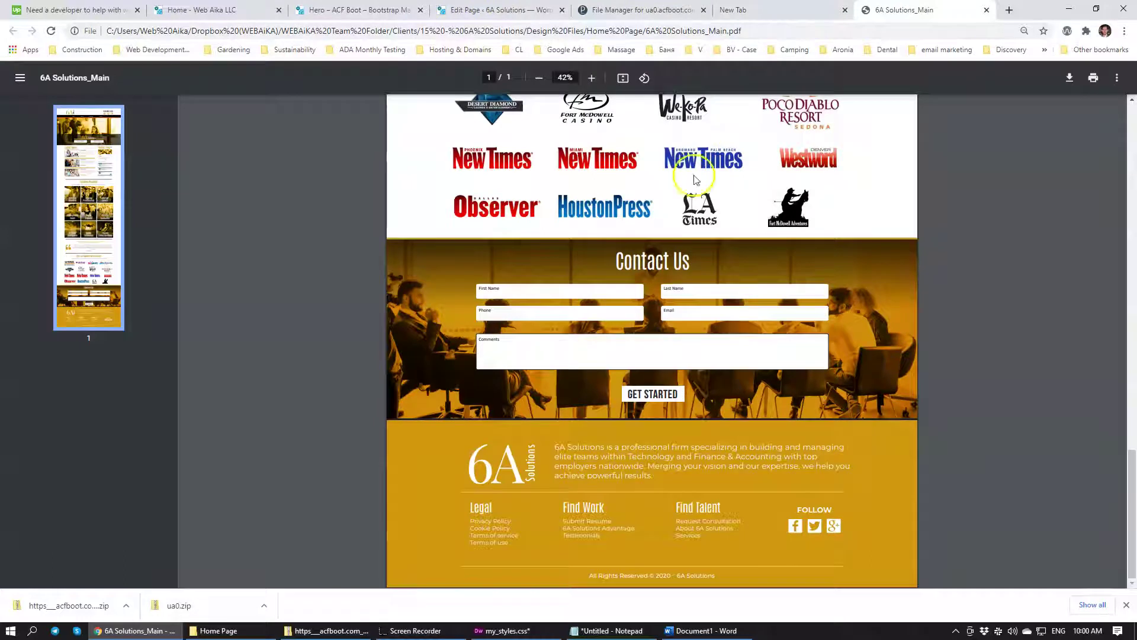
pyautogui.click(521, 7)
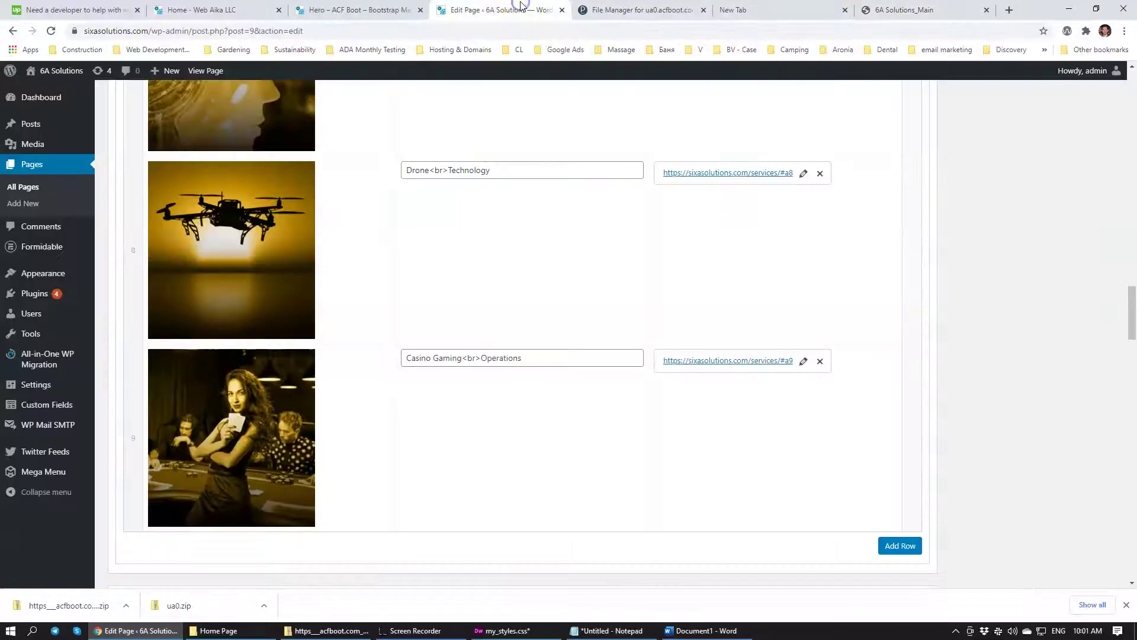
pyautogui.click(358, 9)
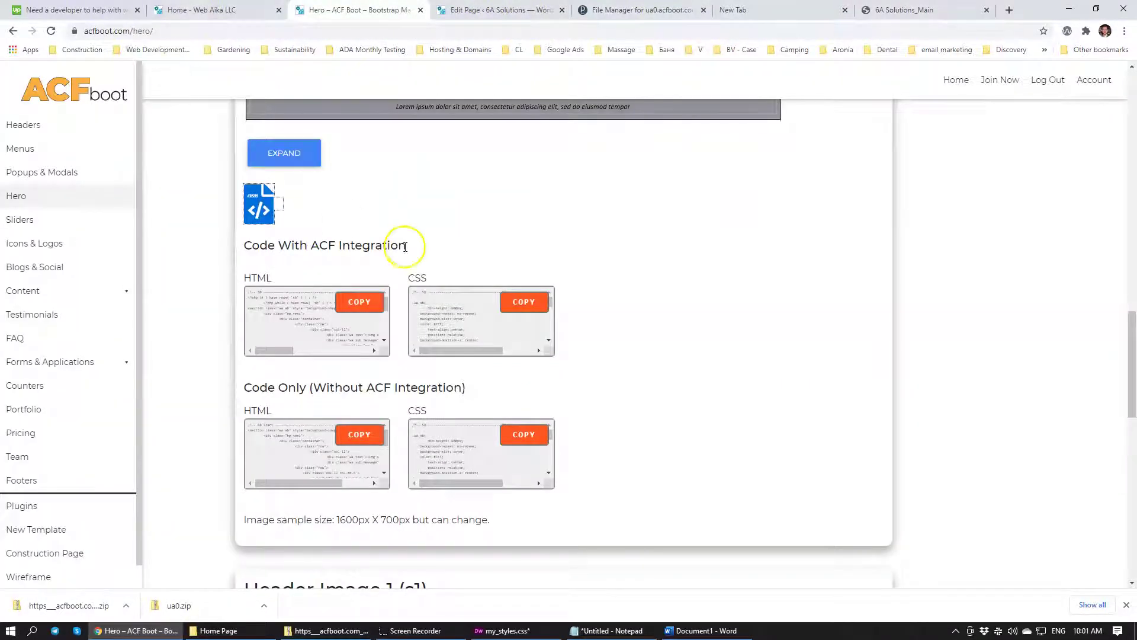
# - Browse ACF Boot's Icons & Logos blocks for a services layout, then return to the page editor
pyautogui.scroll(20, 366, 290)
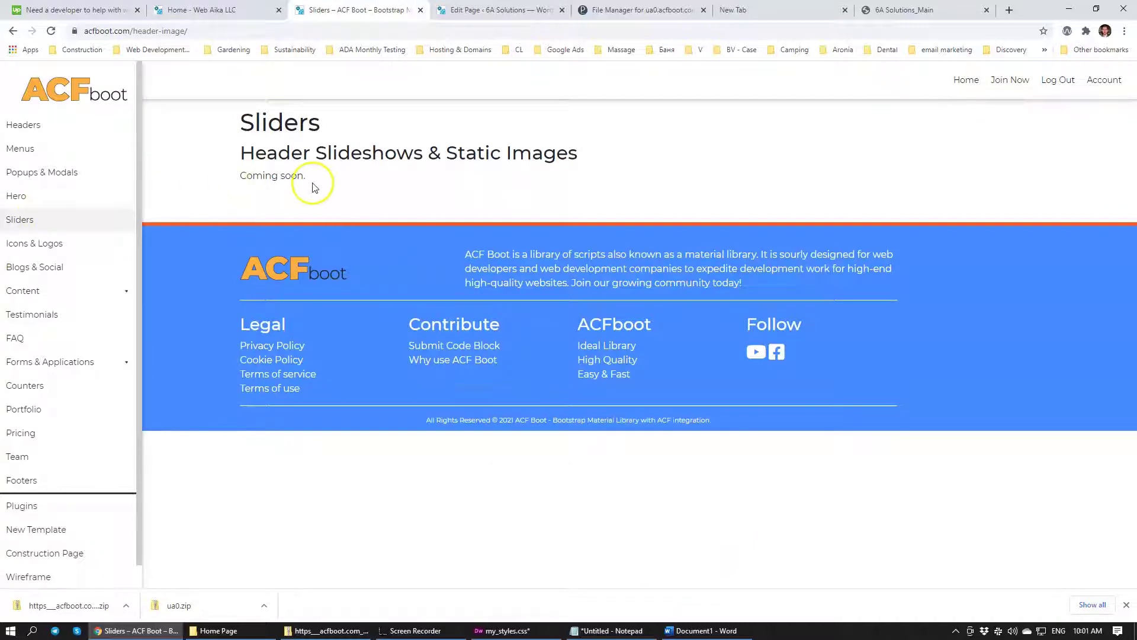
pyautogui.click(81, 247)
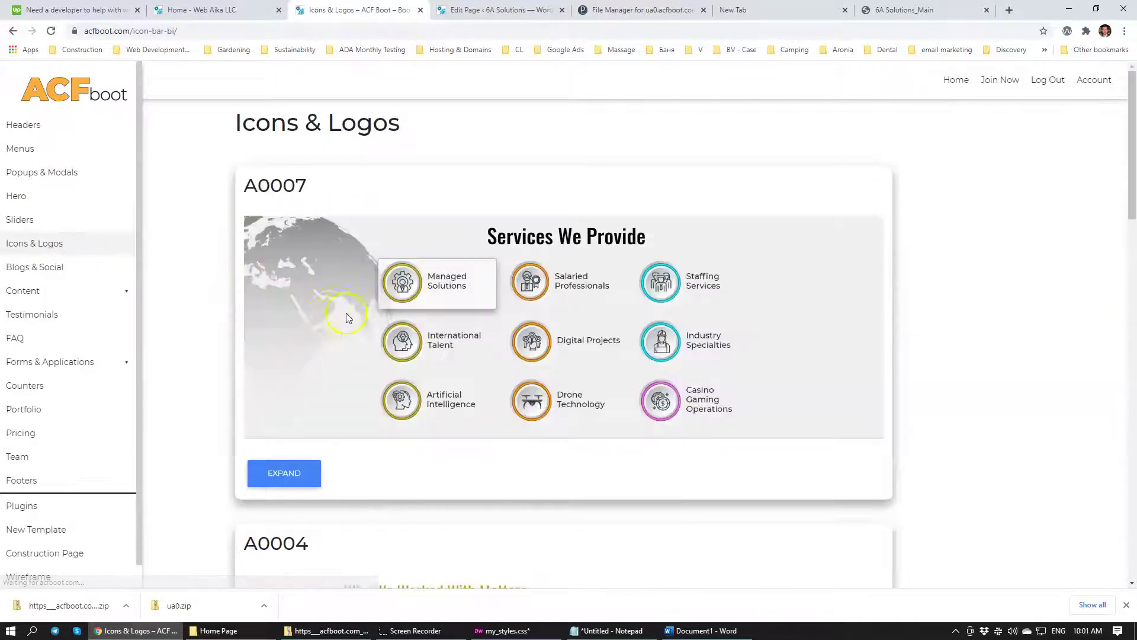
pyautogui.scroll(-5, 350, 317)
pyautogui.scroll(-15, 386, 312)
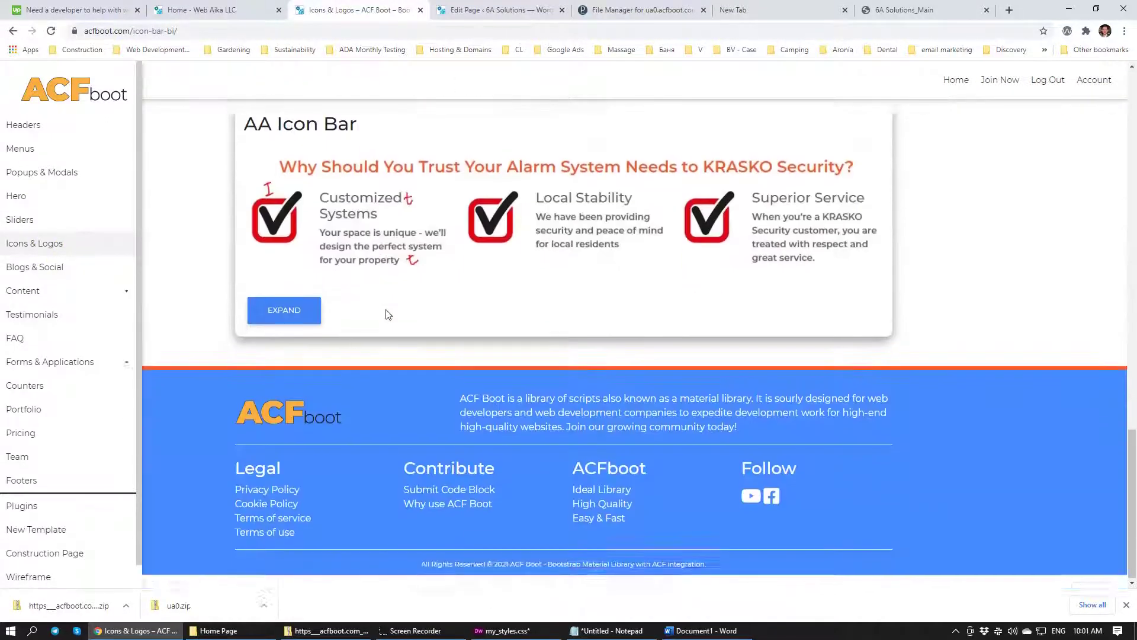
pyautogui.scroll(7, 386, 312)
pyautogui.scroll(15, 386, 314)
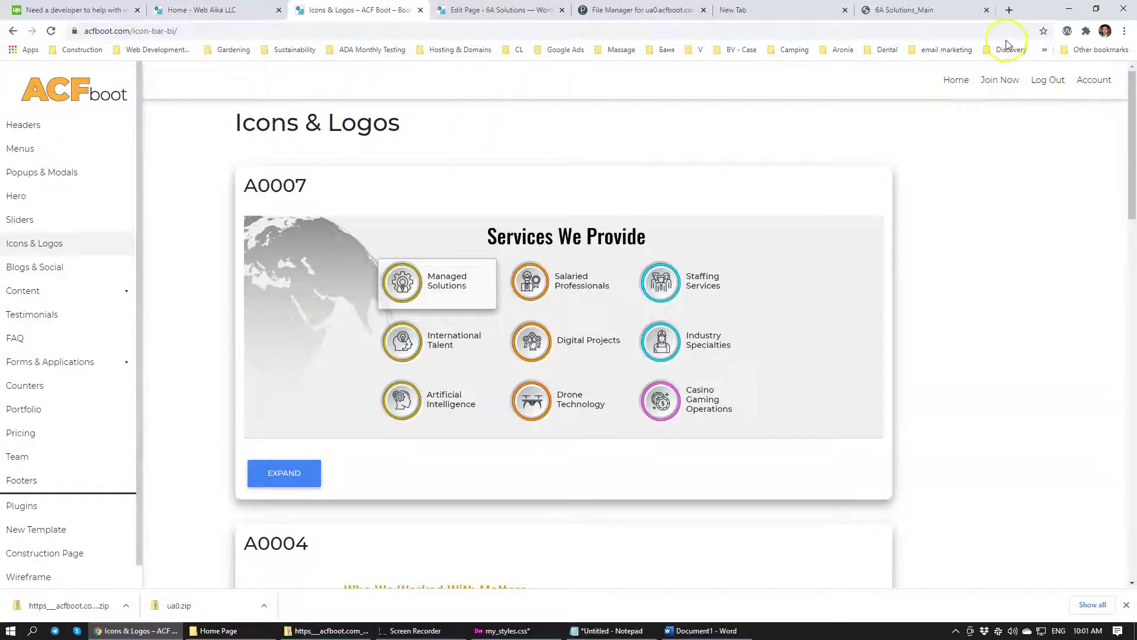
pyautogui.click(924, 10)
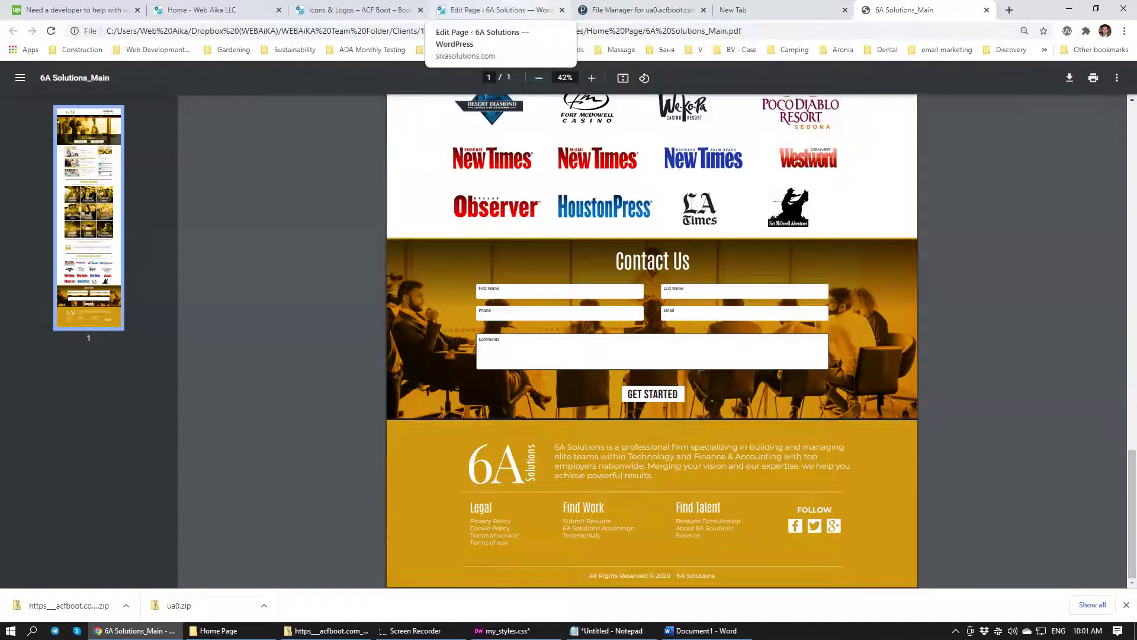
pyautogui.click(497, 10)
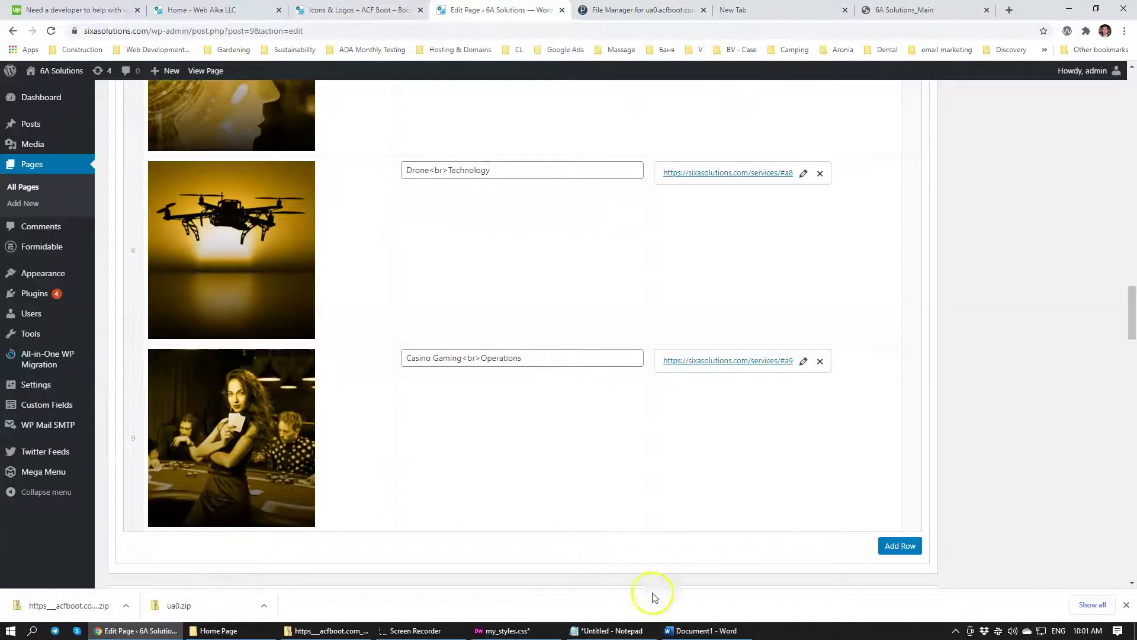
# - Bring the Word notes document forward and select the two lines of developer login details
pyautogui.click(701, 630)
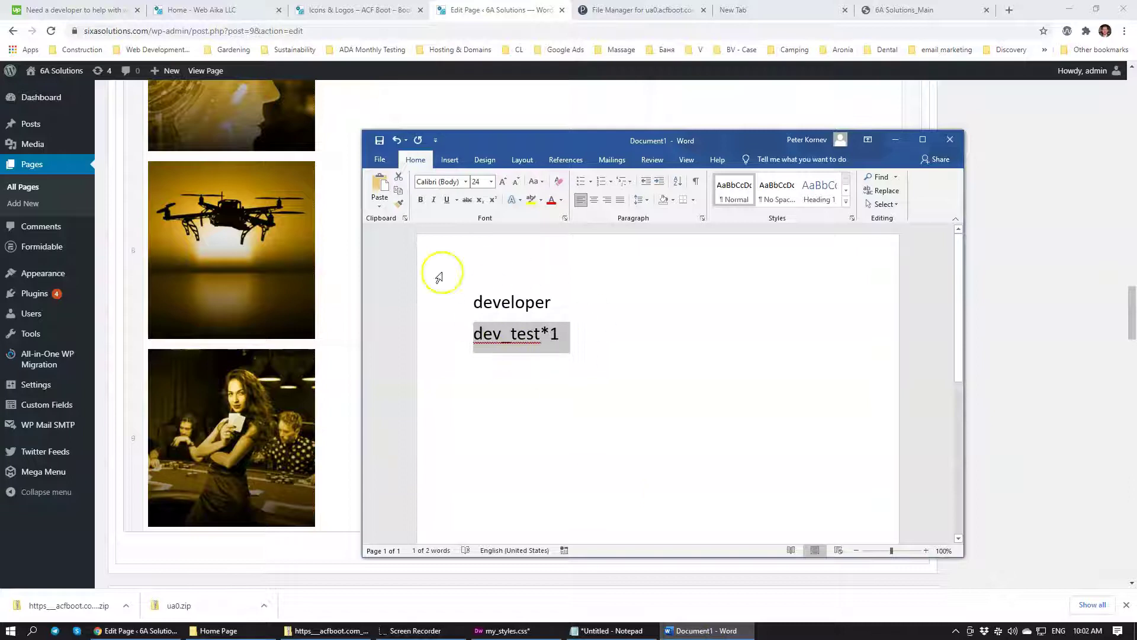
pyautogui.click(579, 347)
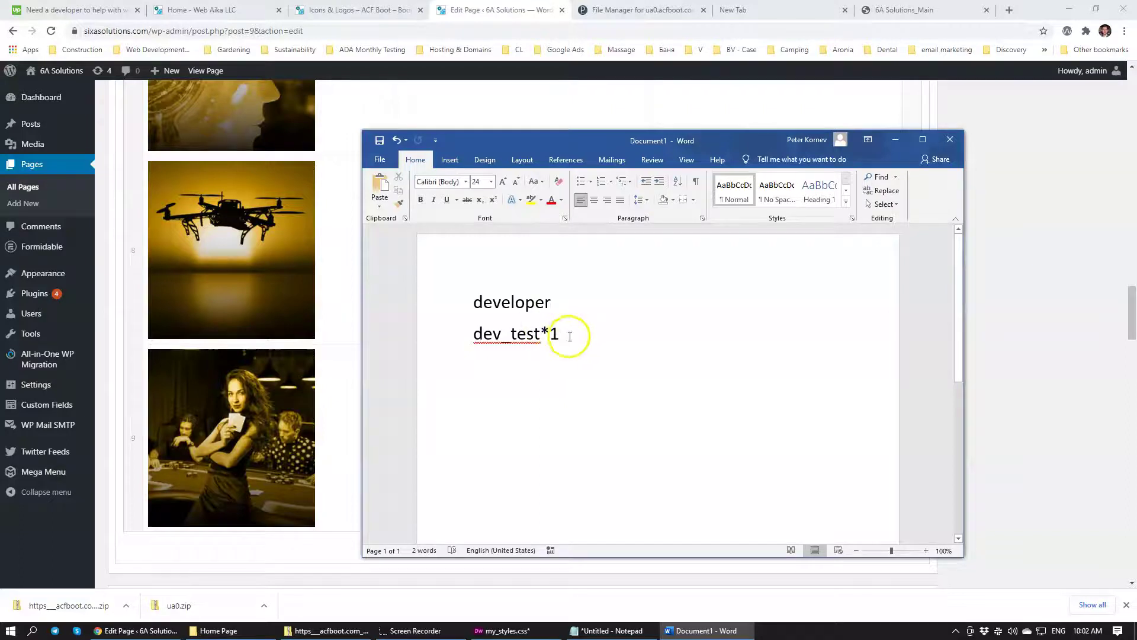
pyautogui.moveTo(571, 332); pyautogui.dragTo(444, 286)
pyautogui.click(524, 333)
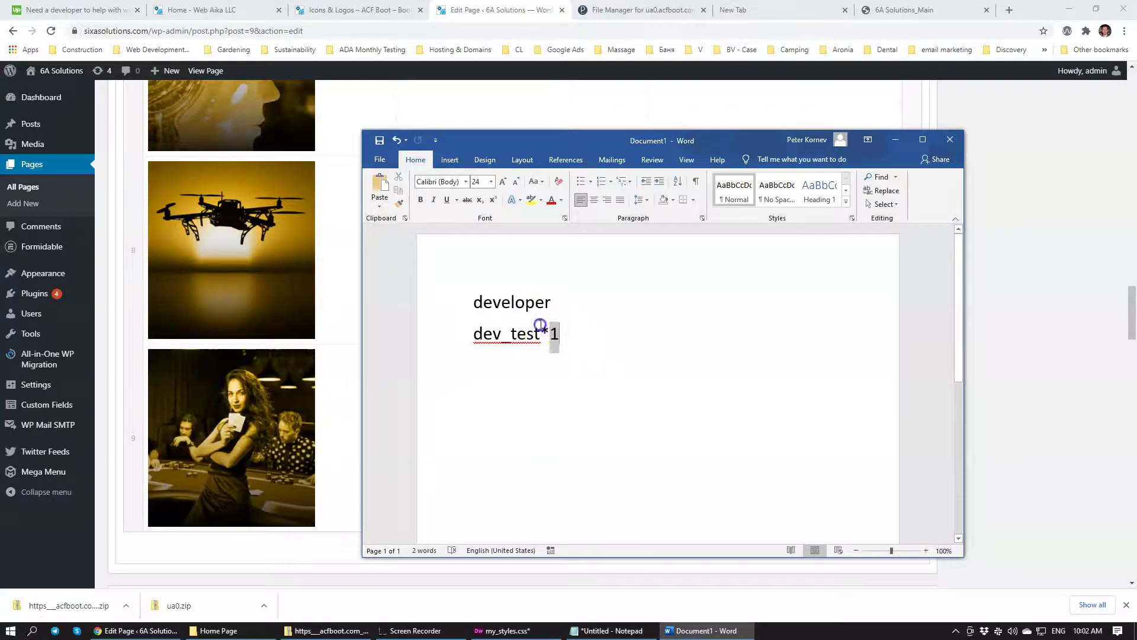
pyautogui.moveTo(567, 334); pyautogui.dragTo(464, 274)
pyautogui.click(513, 332)
pyautogui.click(612, 337)
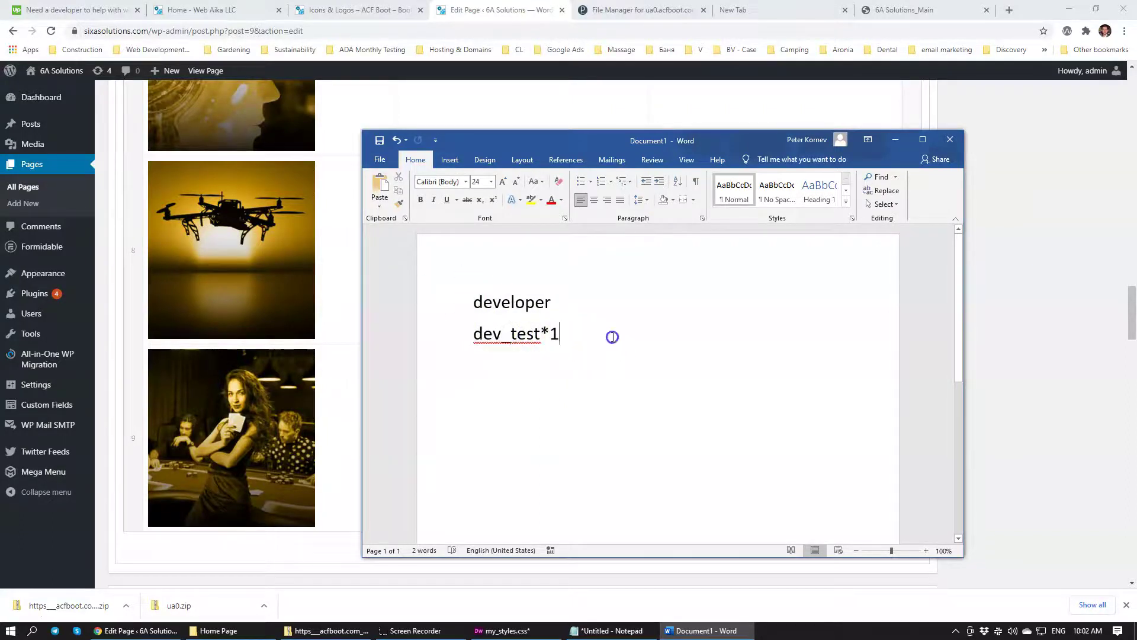